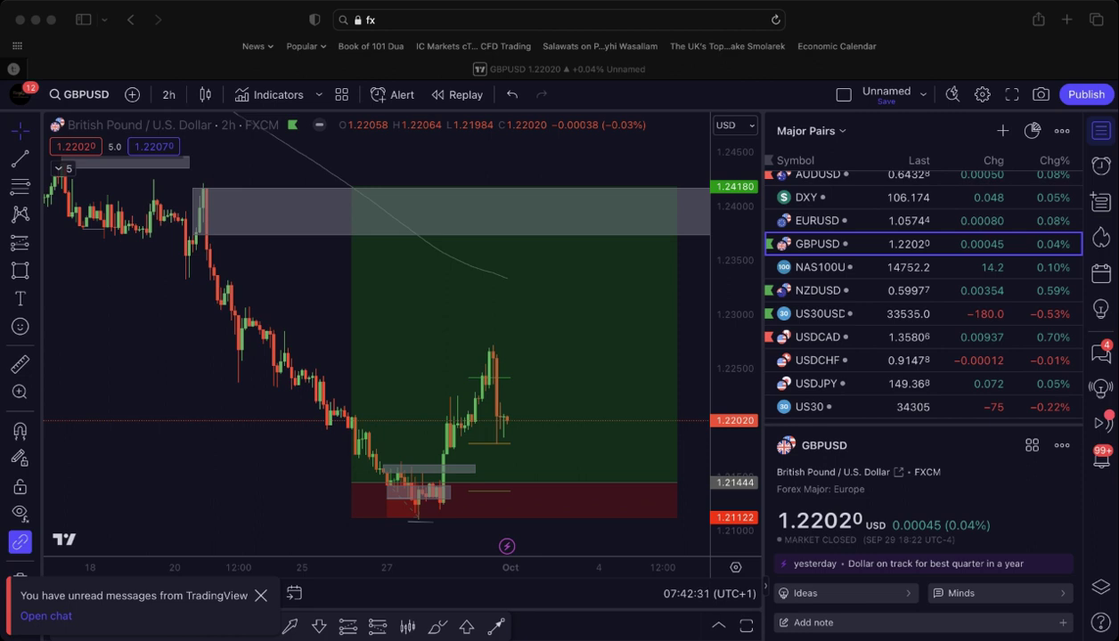
# - Select the long-position box, then hide the watchlist so the GBPUSD chart is wider
pyautogui.click(447, 387)
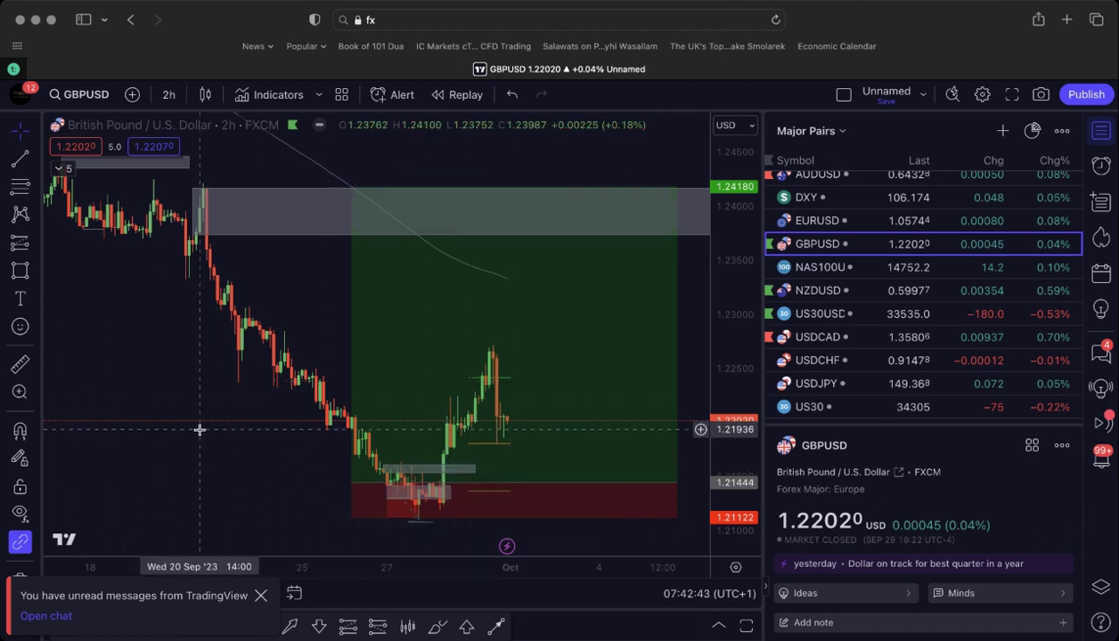
pyautogui.click(1101, 131)
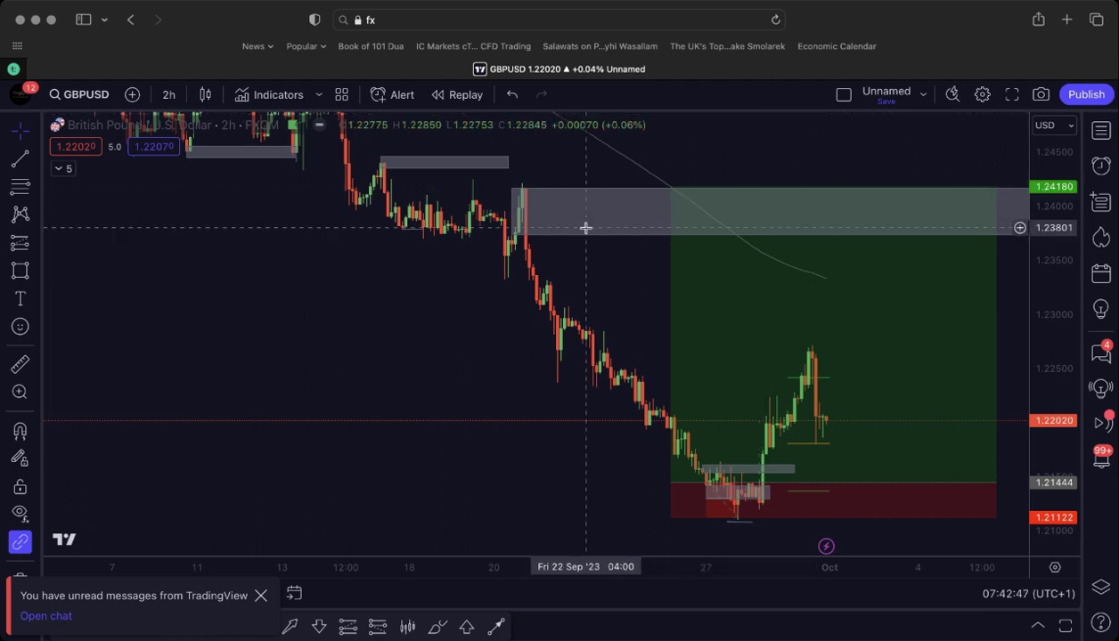
# - Delete the small grey rectangle near the top and switch the chart to 1D candles
pyautogui.click(509, 160)
pyautogui.press('Delete')
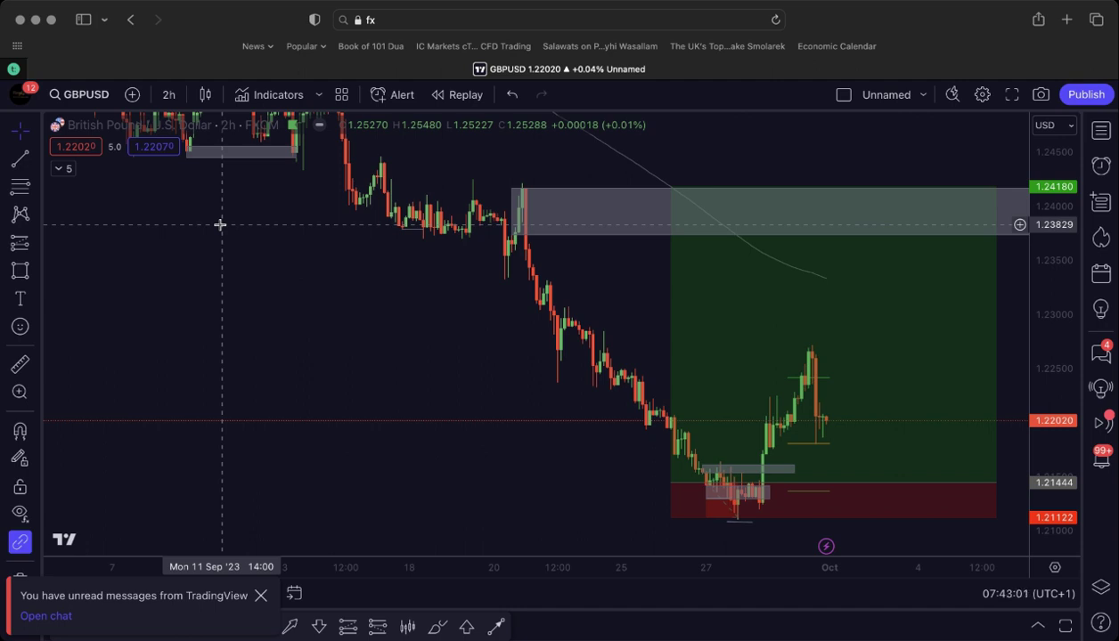
pyautogui.click(168, 96)
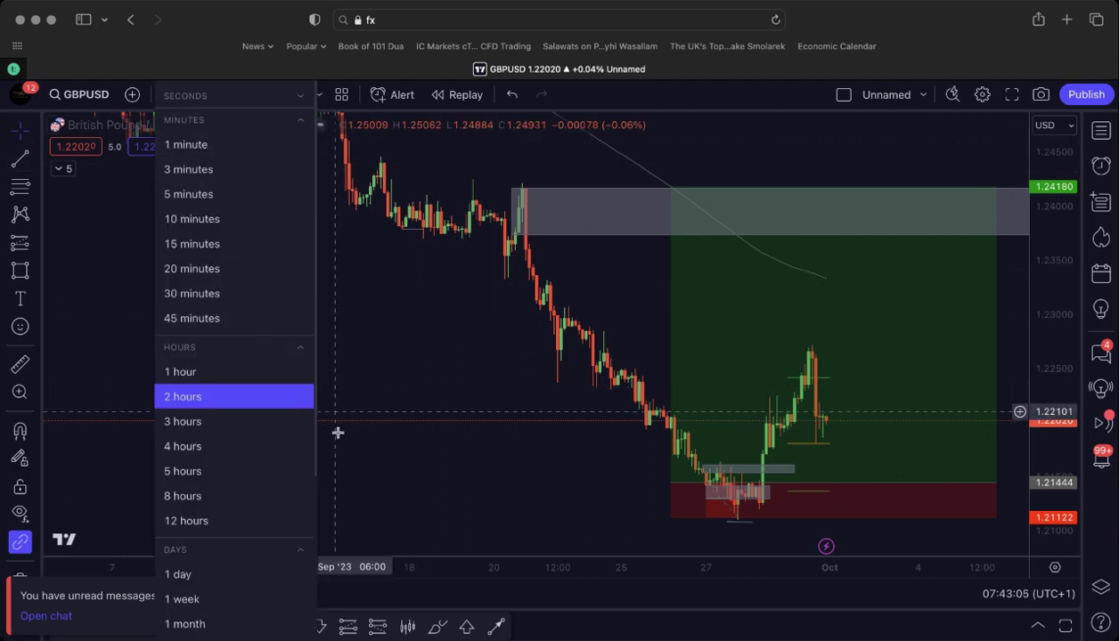
pyautogui.click(214, 575)
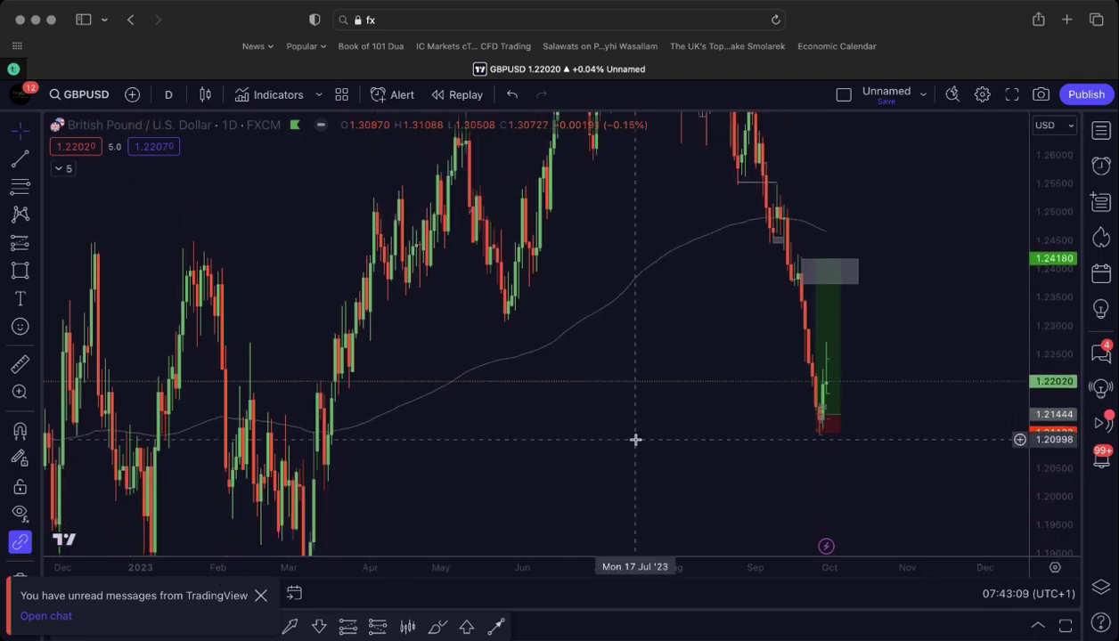
# - Zoom in and stretch the daily candles vertically to frame the recent price action
pyautogui.scroll(2, 635, 439)
pyautogui.moveTo(1025, 435); pyautogui.dragTo(1030, 361)
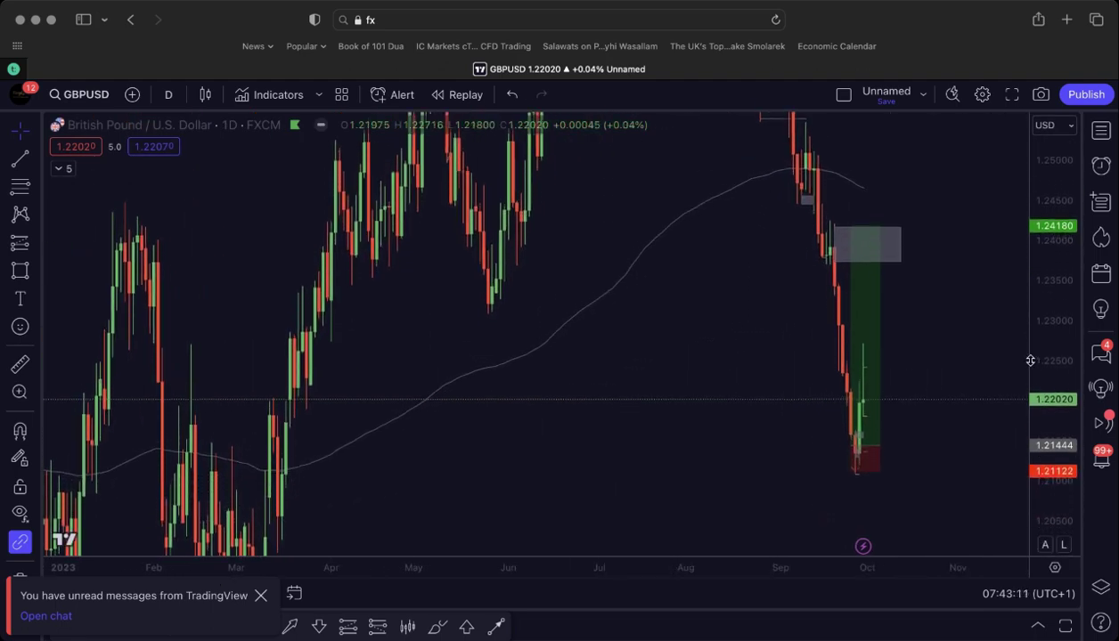
pyautogui.moveTo(614, 469); pyautogui.dragTo(608, 448)
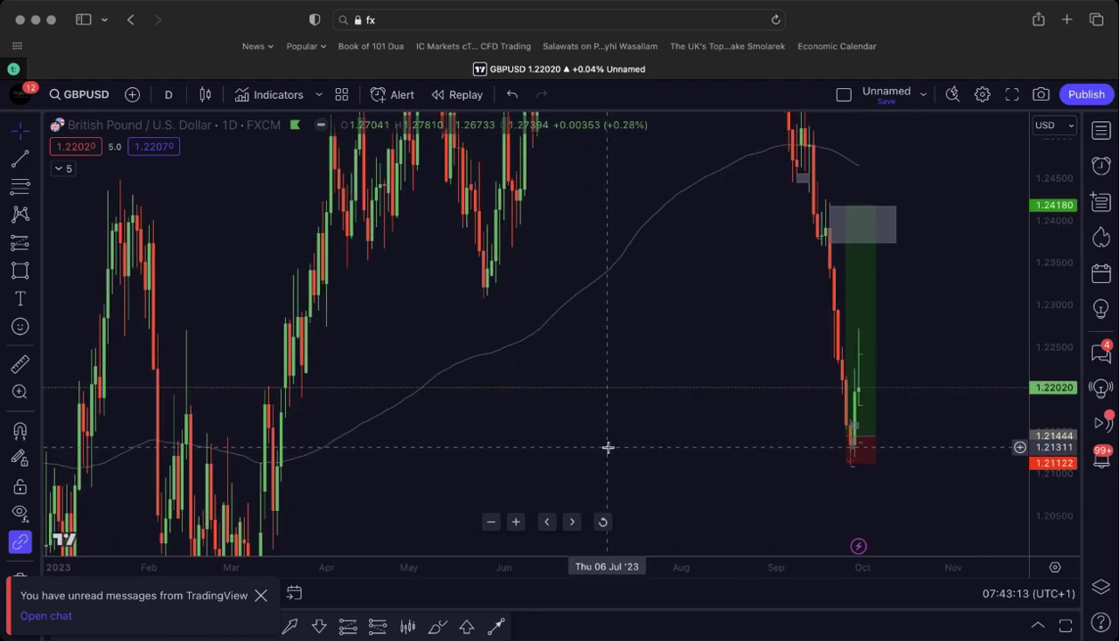
pyautogui.scroll(2, 607, 448)
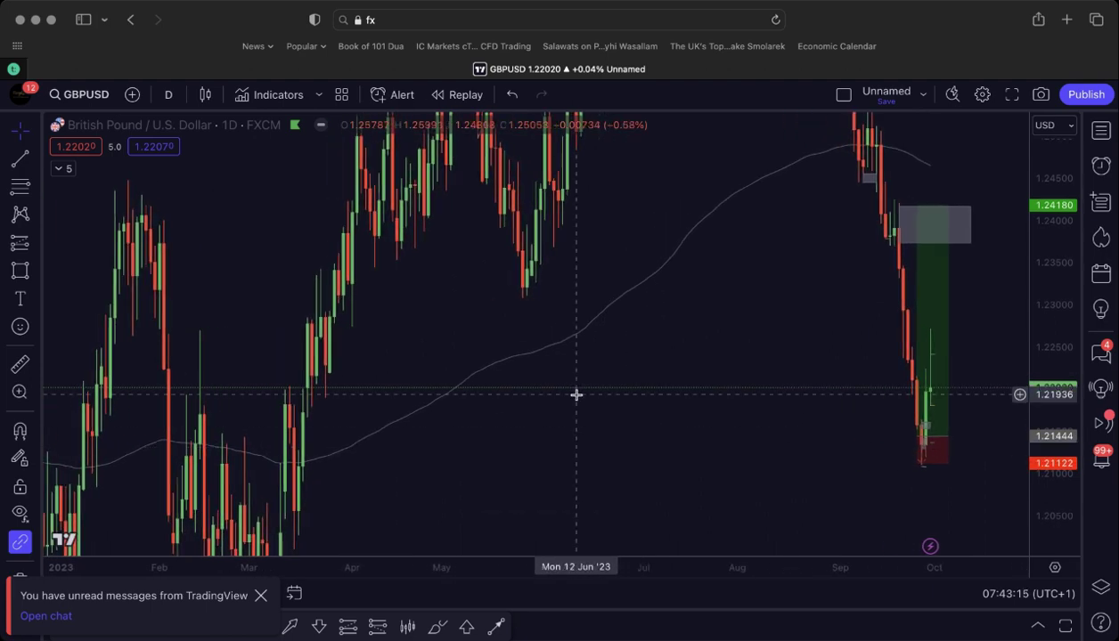
pyautogui.scroll(3, 576, 392)
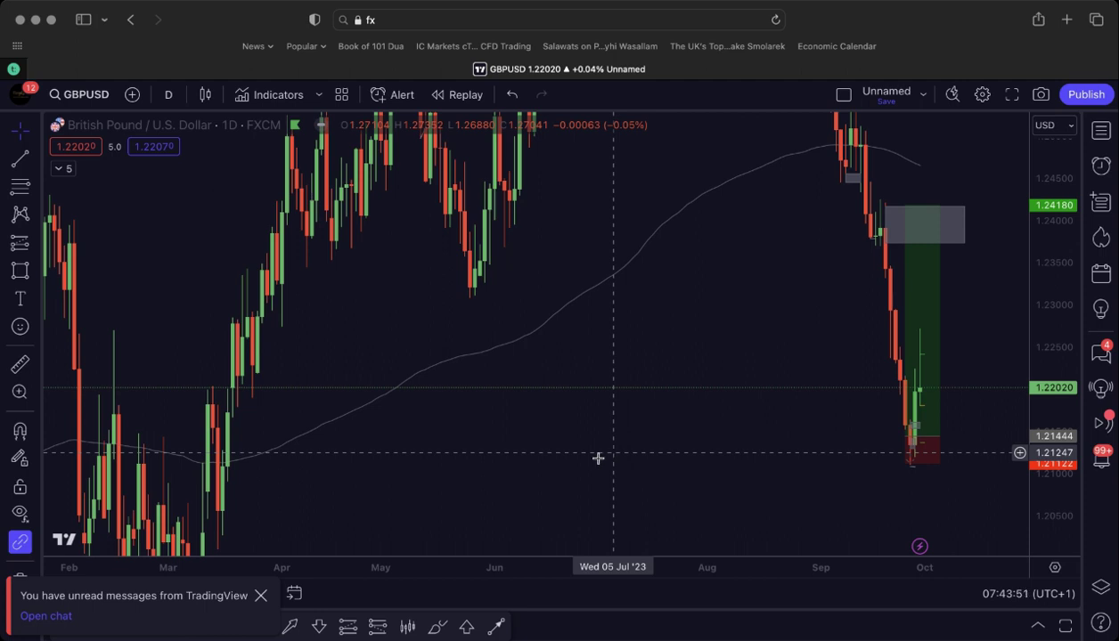
pyautogui.scroll(1, 460, 462)
pyautogui.scroll(1, 459, 462)
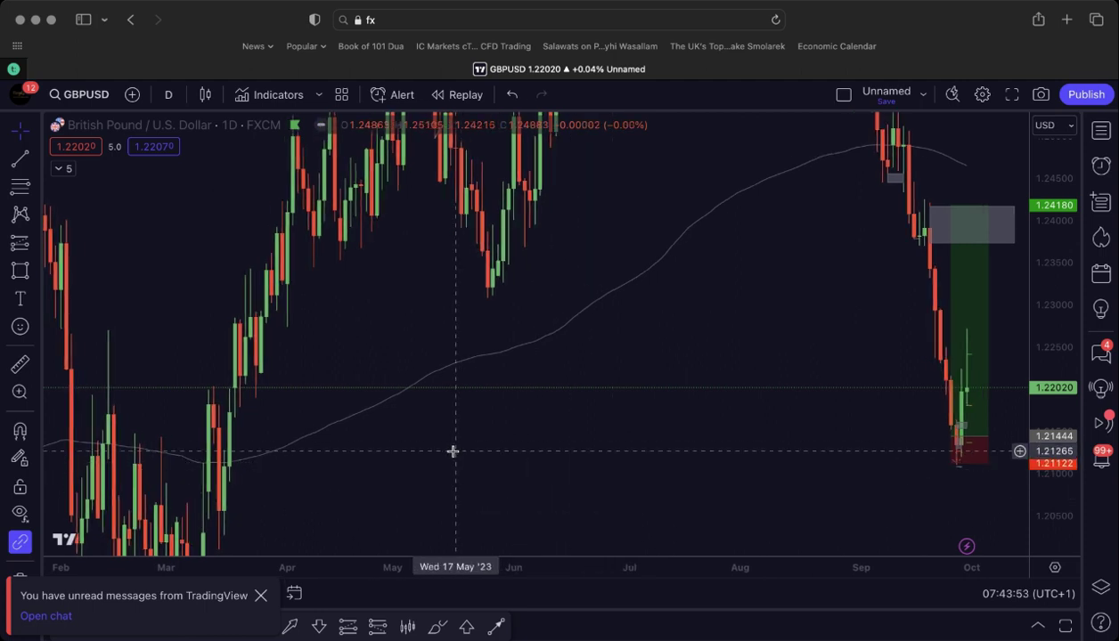
pyautogui.moveTo(452, 451); pyautogui.dragTo(449, 420)
pyautogui.scroll(1, 449, 419)
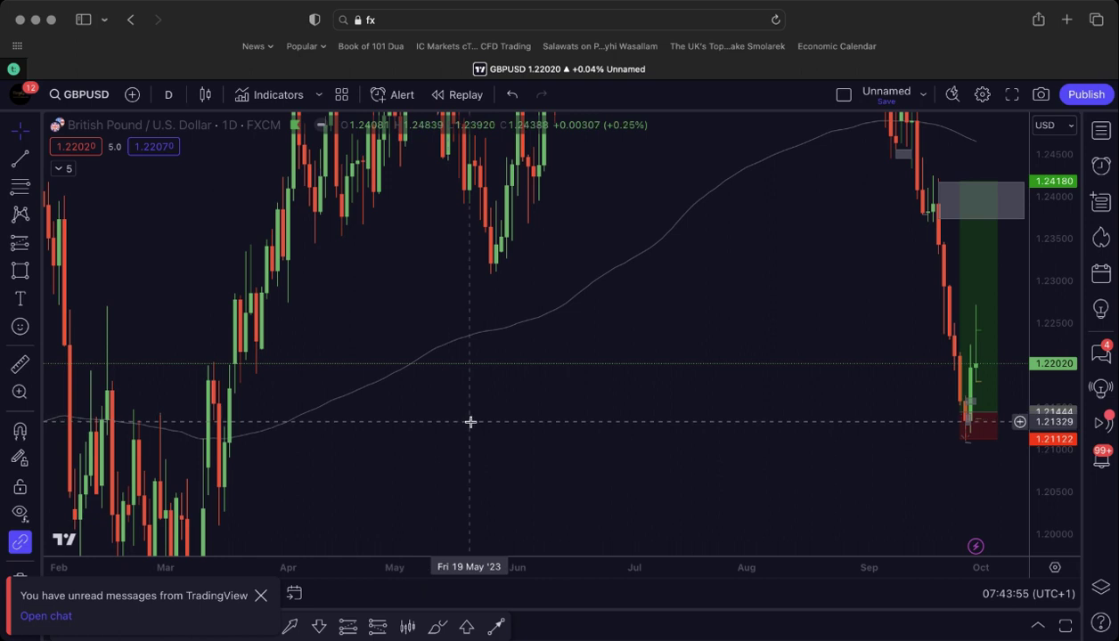
# - Draw a grey rectangle zone spanning about 1.2125–1.2165 from mid-March to early October
pyautogui.click(25, 276)
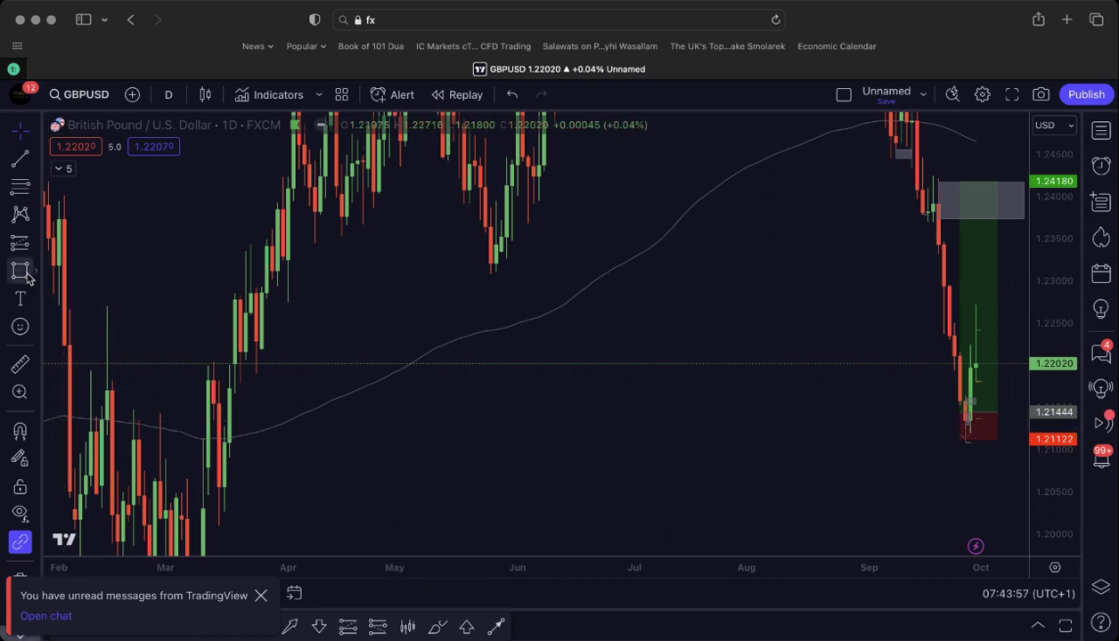
pyautogui.moveTo(231, 394)
pyautogui.mouseDown()
pyautogui.moveTo(304, 434)
pyautogui.moveTo(891, 416)
pyautogui.moveTo(1000, 430)
pyautogui.mouseUp()
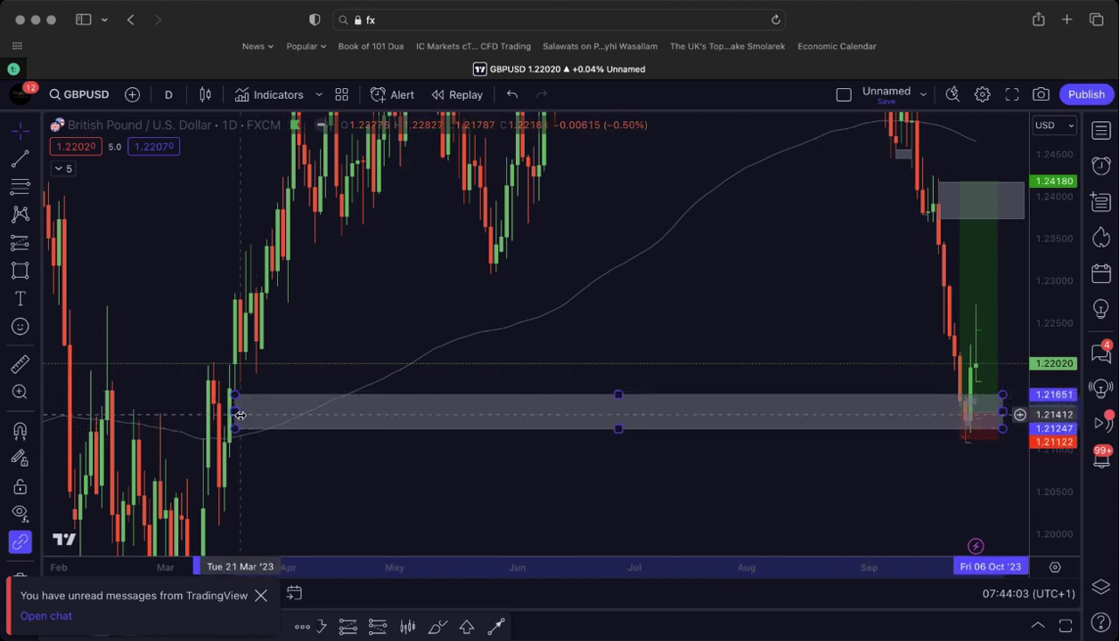
pyautogui.moveTo(235, 411); pyautogui.dragTo(223, 411)
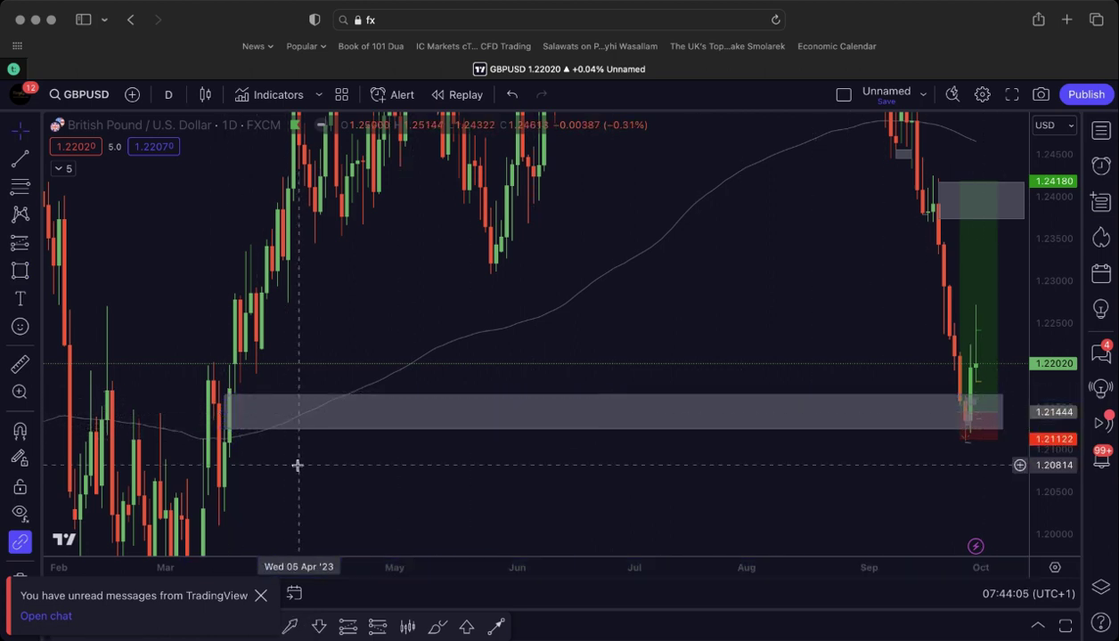
pyautogui.click(422, 482)
pyautogui.moveTo(395, 481); pyautogui.dragTo(282, 452)
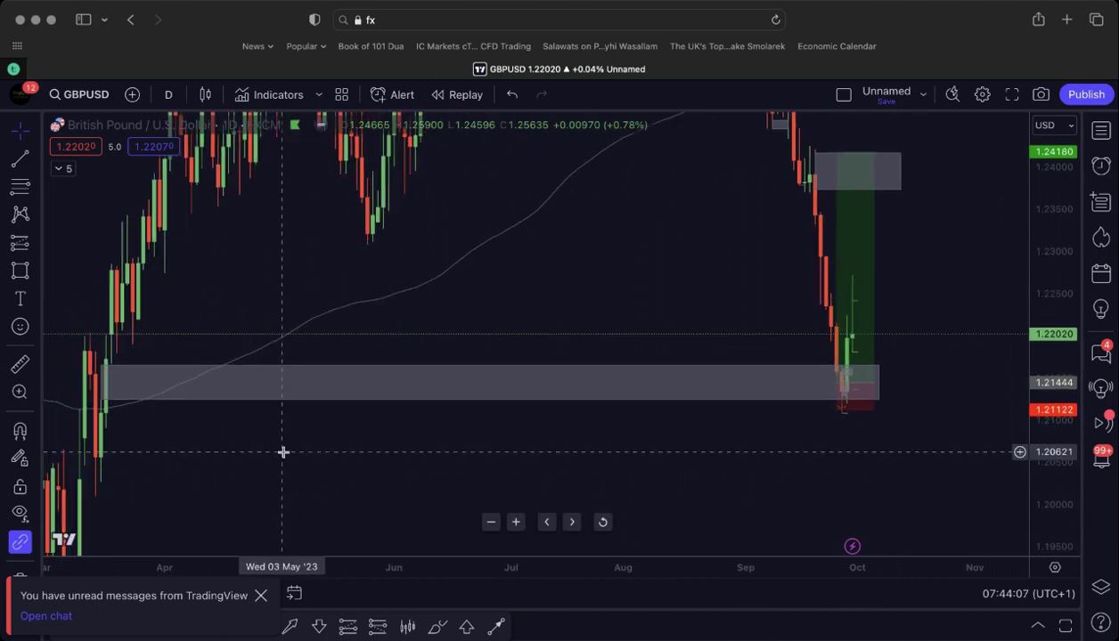
pyautogui.scroll(2, 282, 451)
pyautogui.scroll(3, 903, 419)
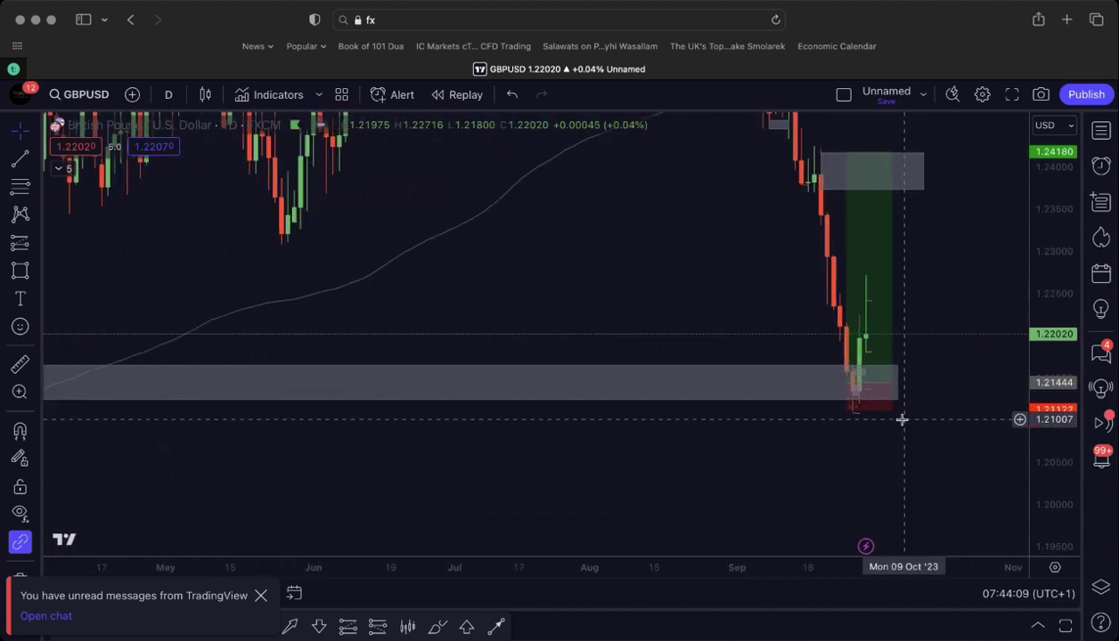
pyautogui.moveTo(1042, 383); pyautogui.dragTo(959, 215)
pyautogui.moveTo(855, 474)
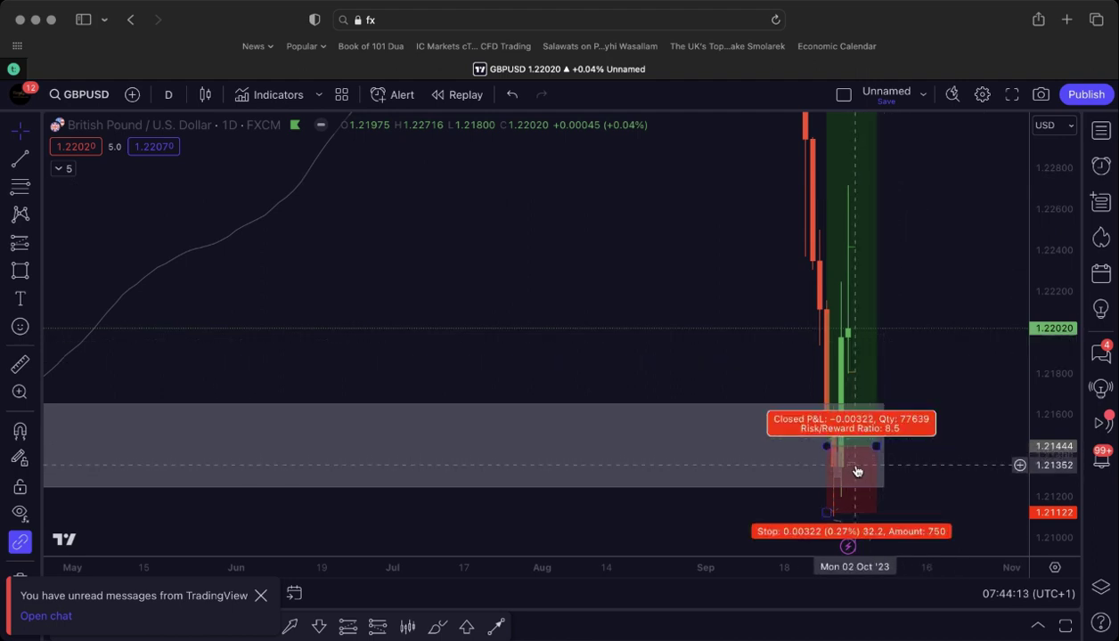
pyautogui.scroll(5, 851, 472)
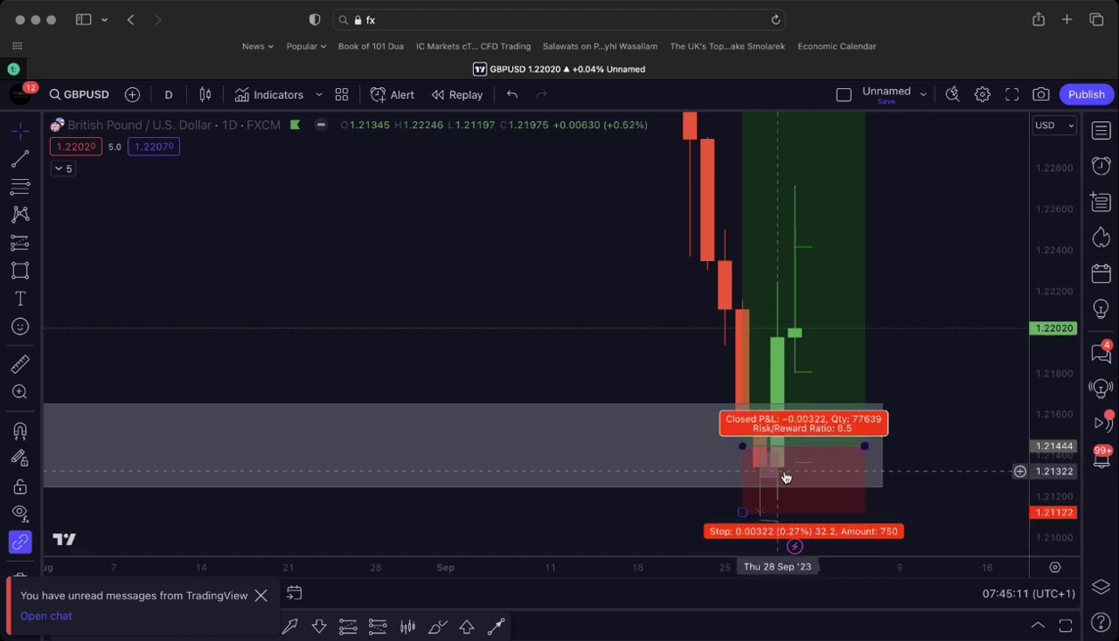
# - Inspect the long-position box and grey zone, panning the daily chart to earlier dates
pyautogui.scroll(-10, 782, 470)
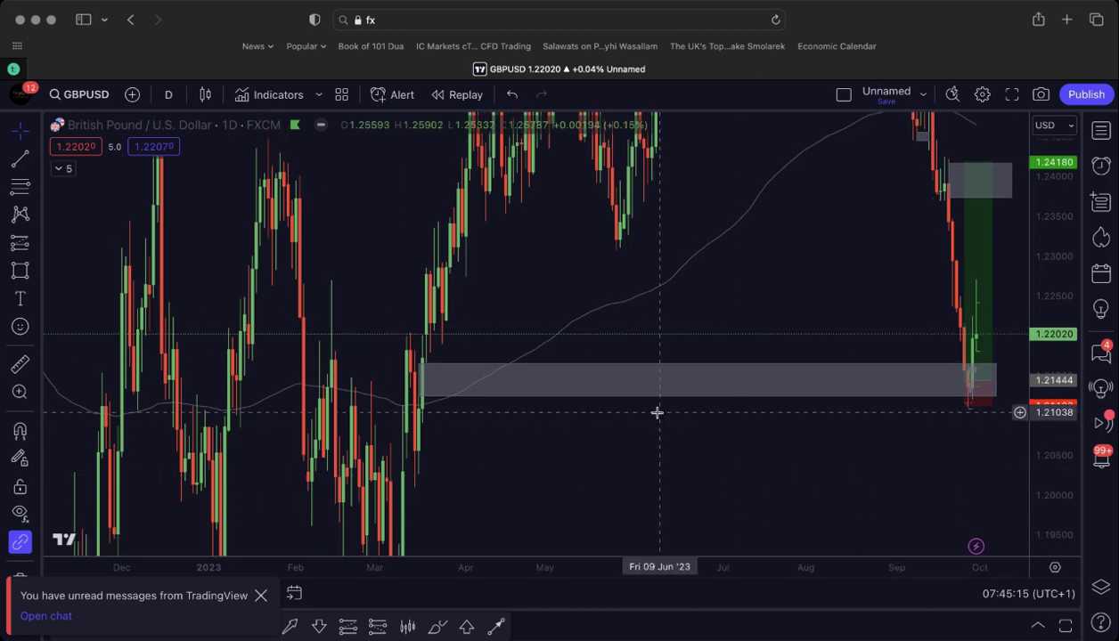
pyautogui.scroll(2, 656, 412)
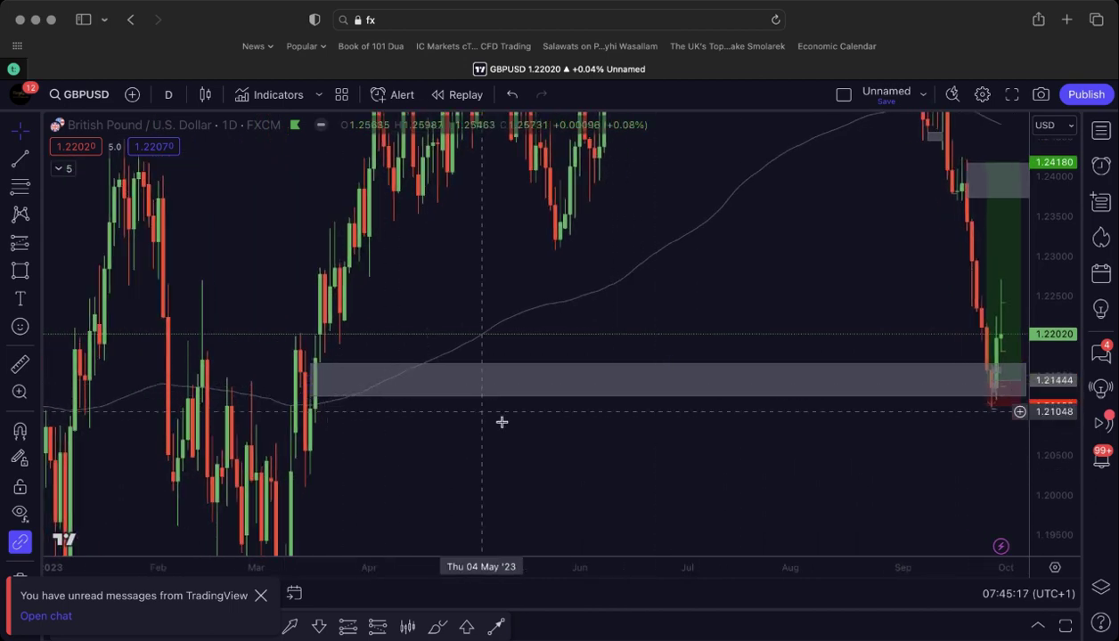
pyautogui.hscroll(5, 501, 422)
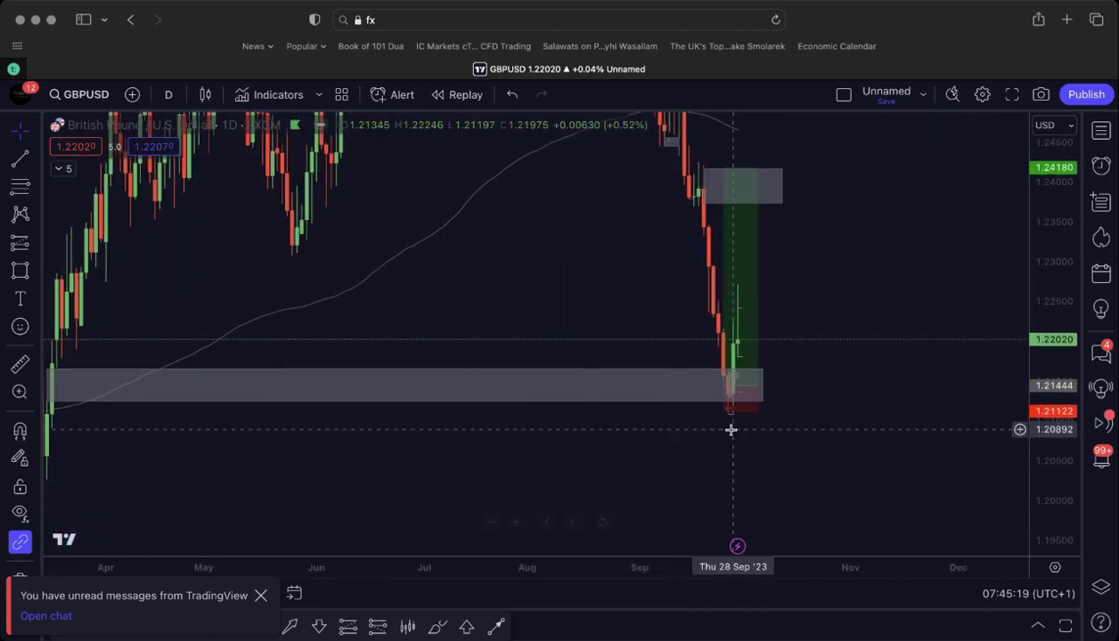
pyautogui.click(739, 399)
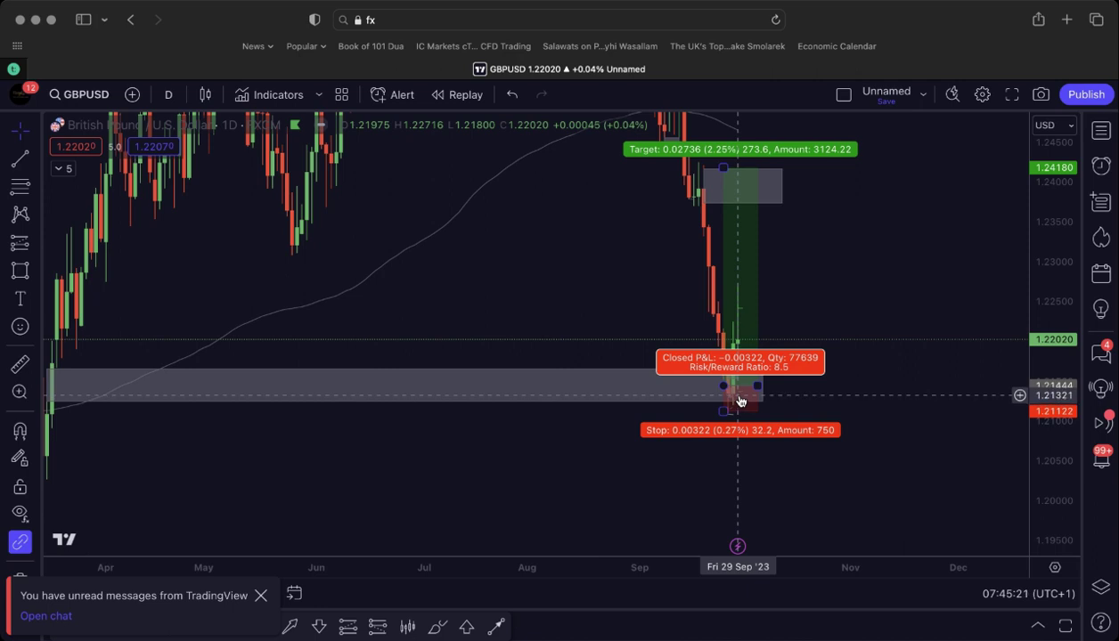
pyautogui.click(759, 398)
pyautogui.click(757, 403)
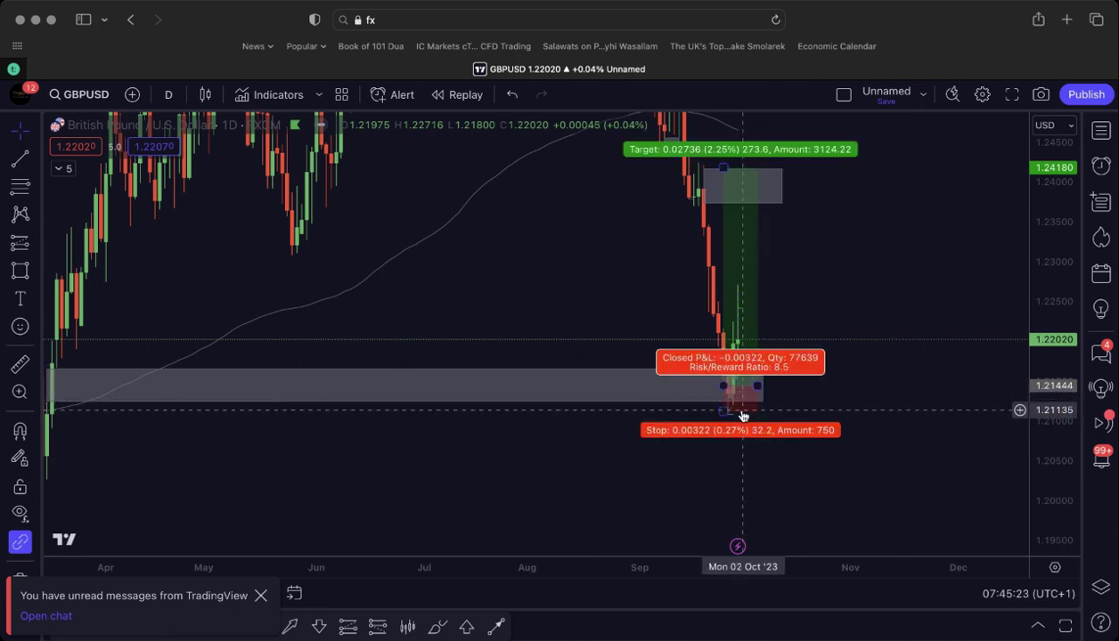
pyautogui.moveTo(502, 474); pyautogui.dragTo(641, 475)
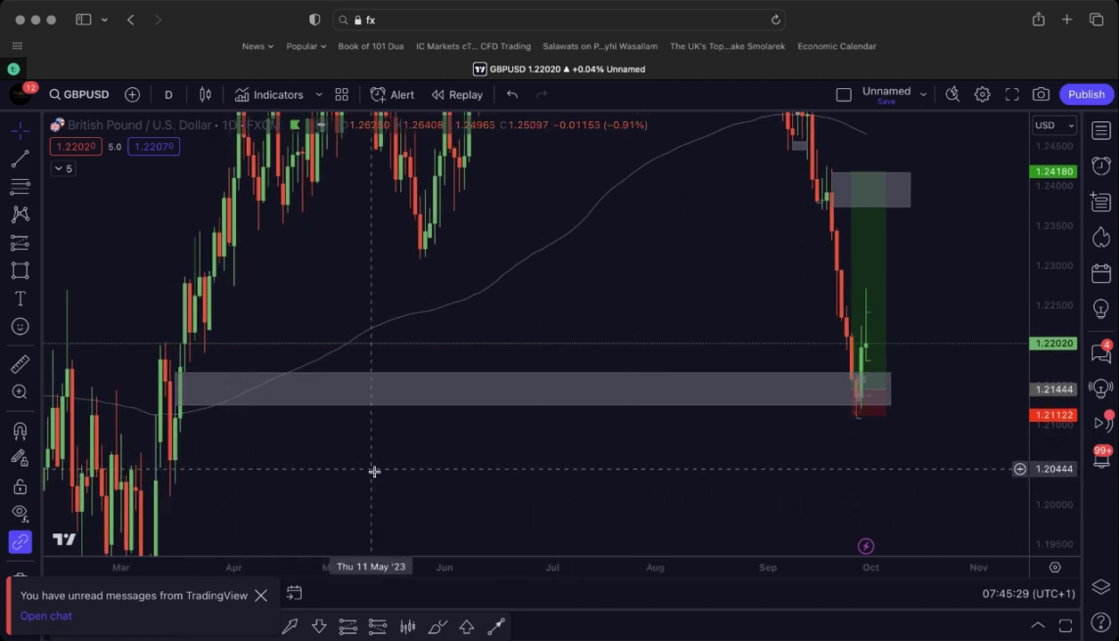
pyautogui.moveTo(370, 470); pyautogui.dragTo(376, 473)
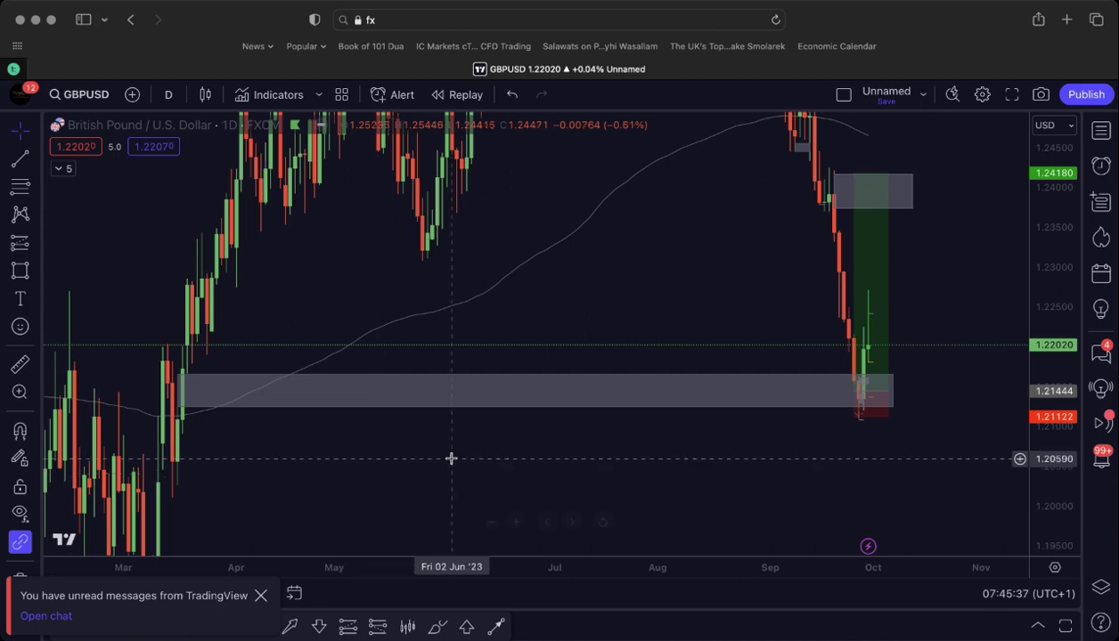
# - Pan back to the long-position box and bring up the timeframe dropdown
pyautogui.scroll(1, 516, 284)
pyautogui.scroll(3, 516, 284)
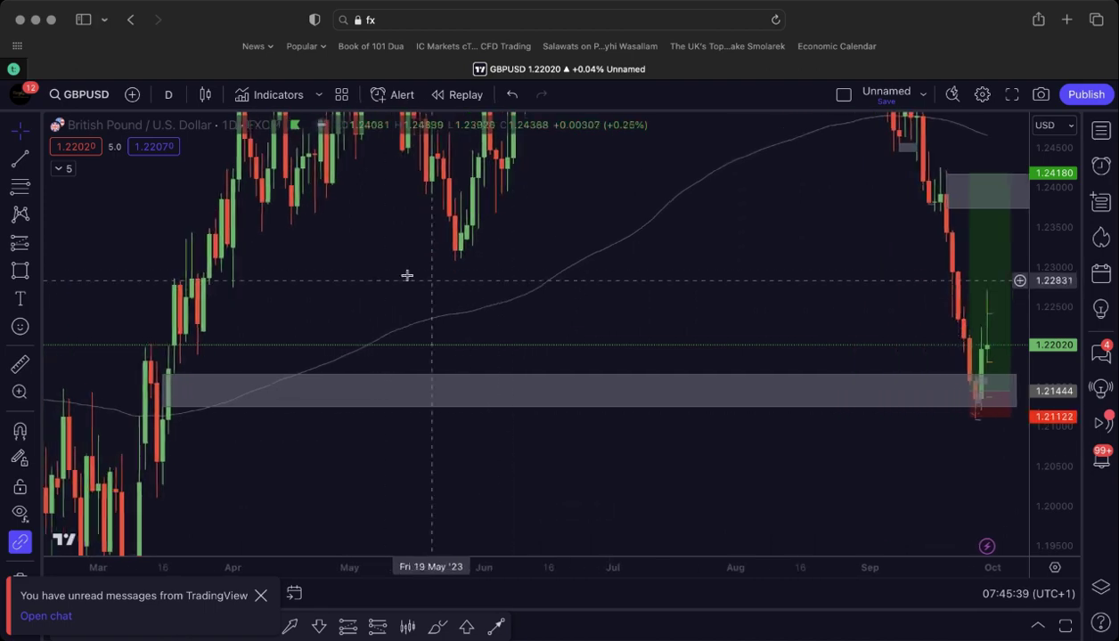
pyautogui.moveTo(327, 277); pyautogui.dragTo(424, 250)
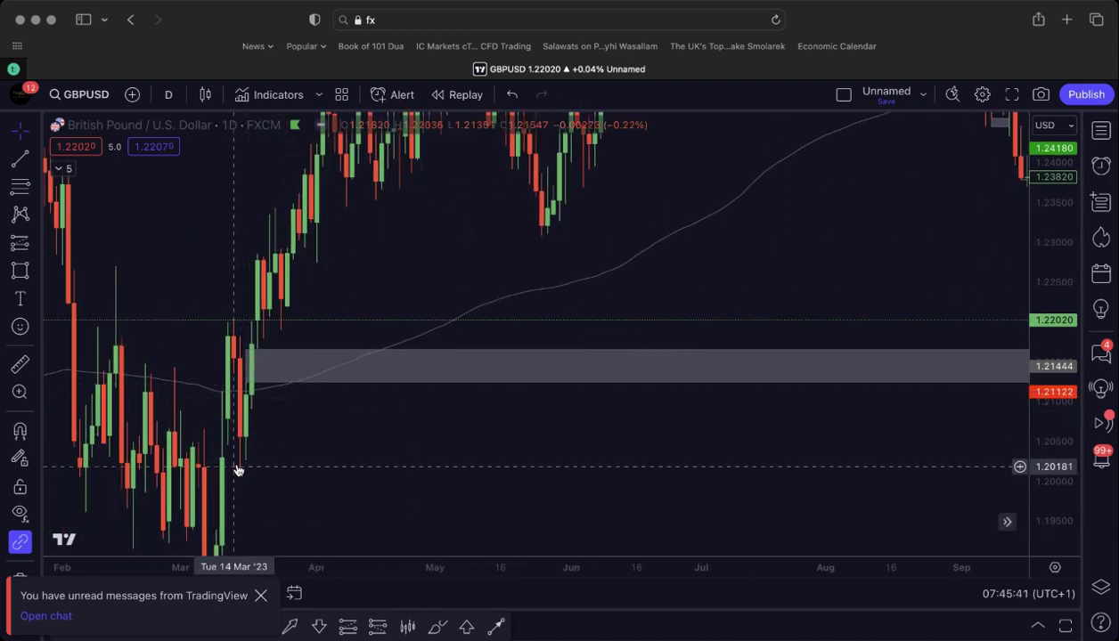
pyautogui.moveTo(532, 369); pyautogui.dragTo(245, 364)
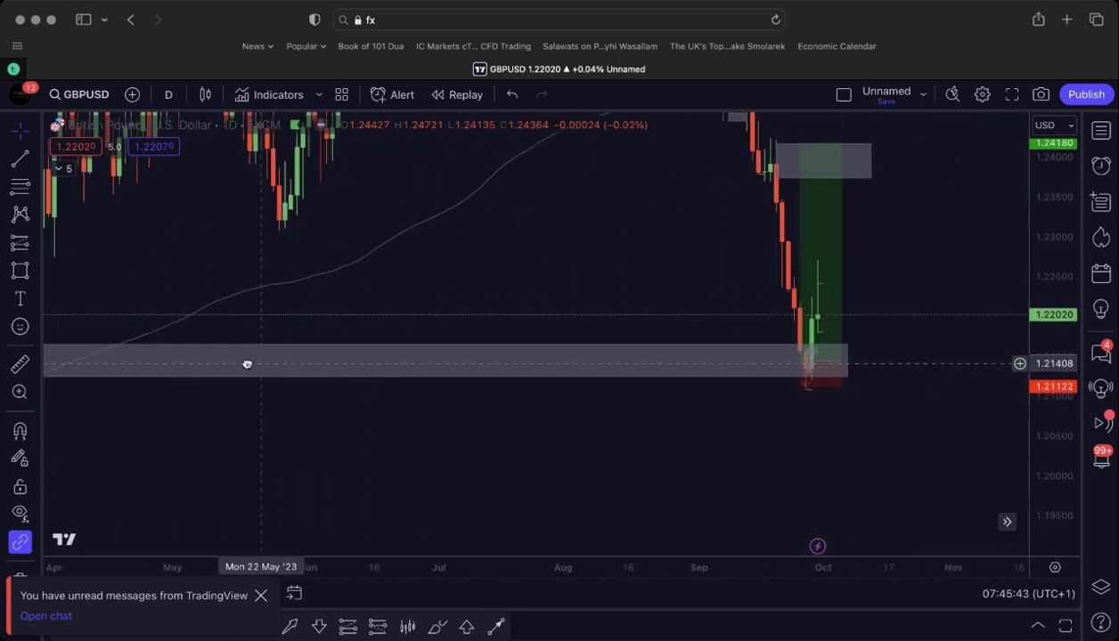
pyautogui.moveTo(782, 388)
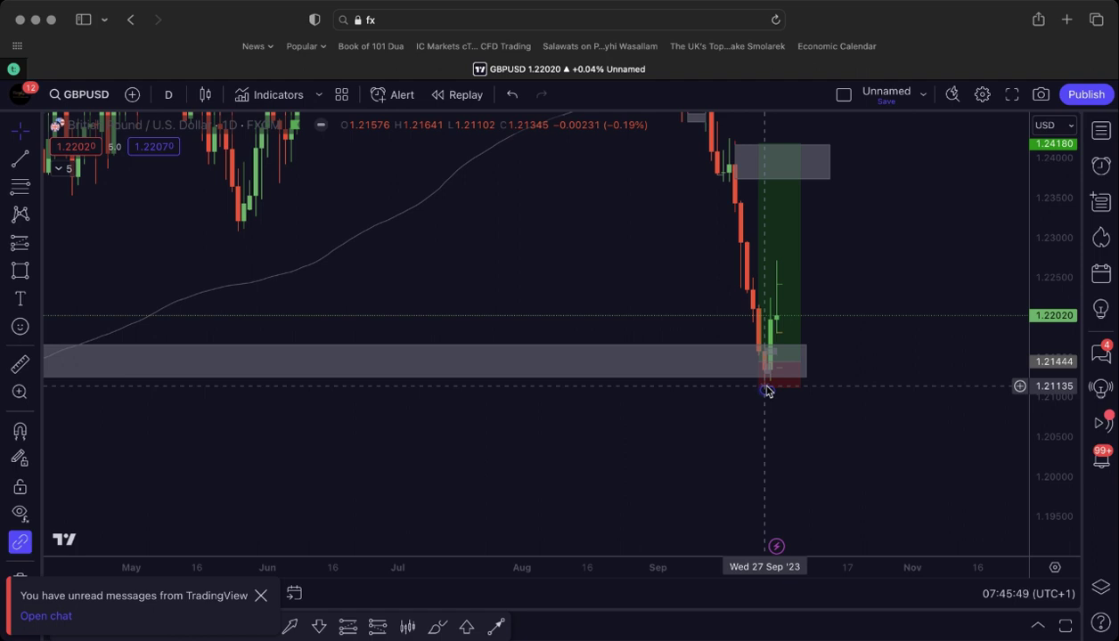
pyautogui.click(169, 95)
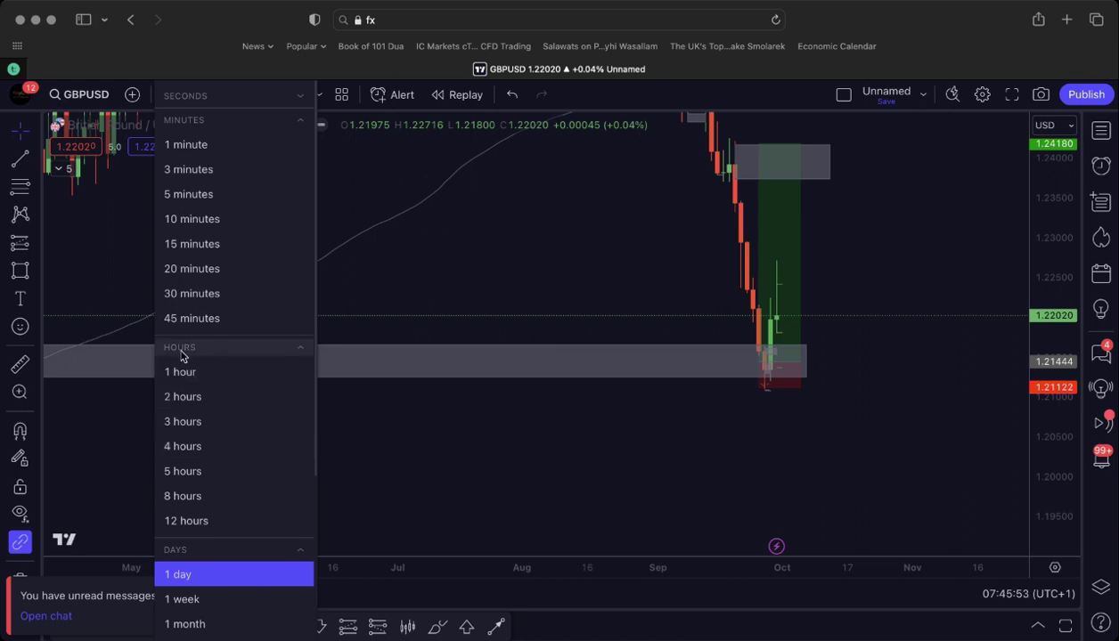
# - Switch GBPUSD to 1-hour candles showing the late-September price action
pyautogui.click(190, 378)
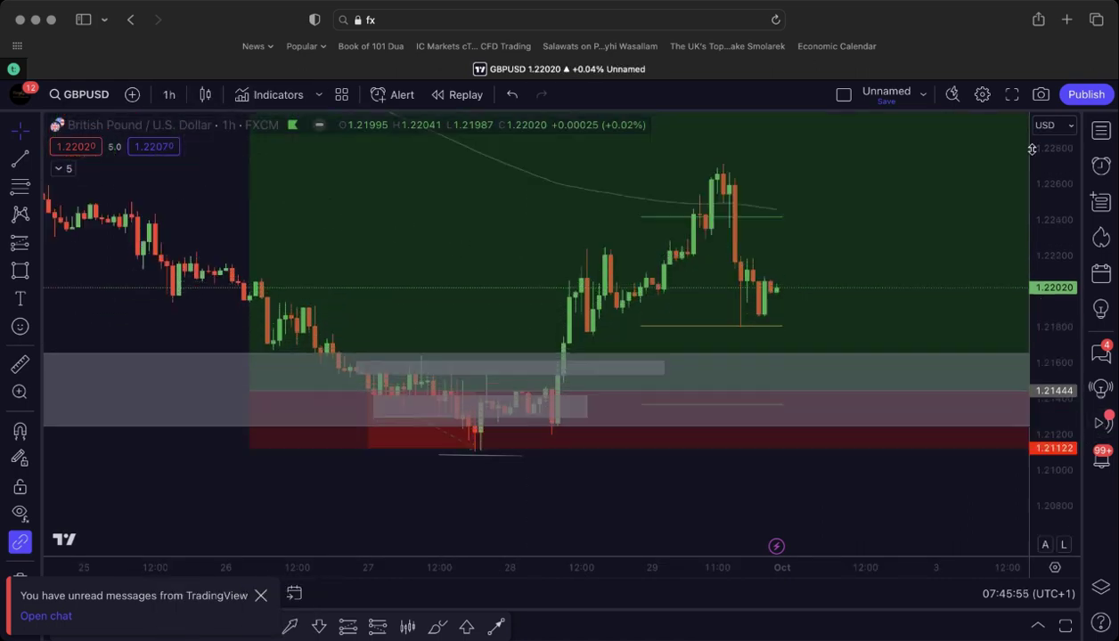
pyautogui.scroll(-2, 577, 380)
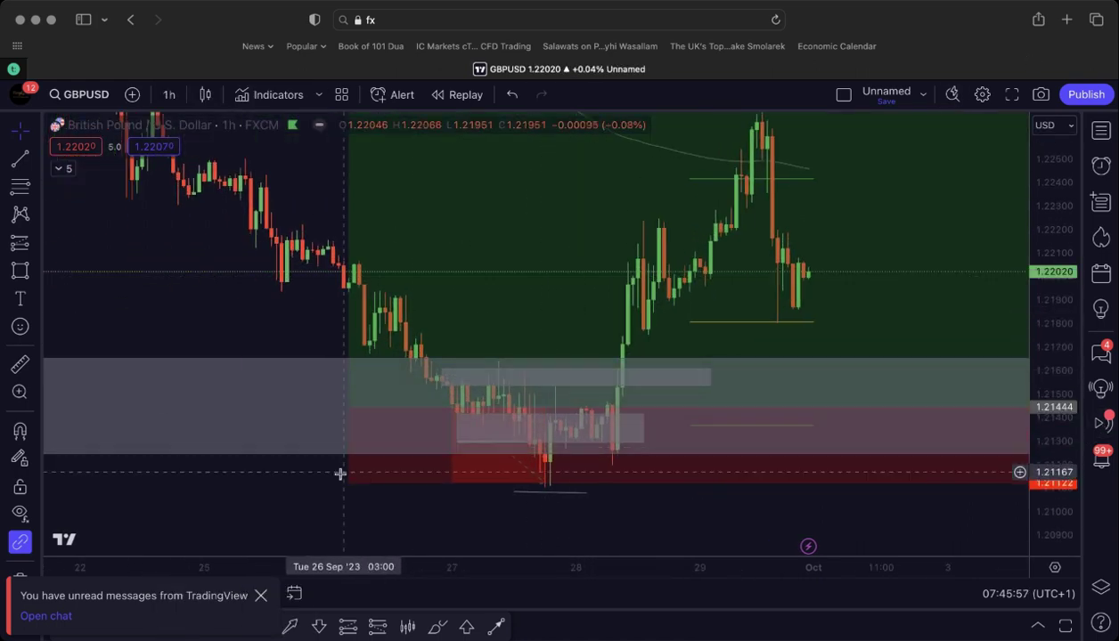
pyautogui.moveTo(307, 503); pyautogui.dragTo(295, 432)
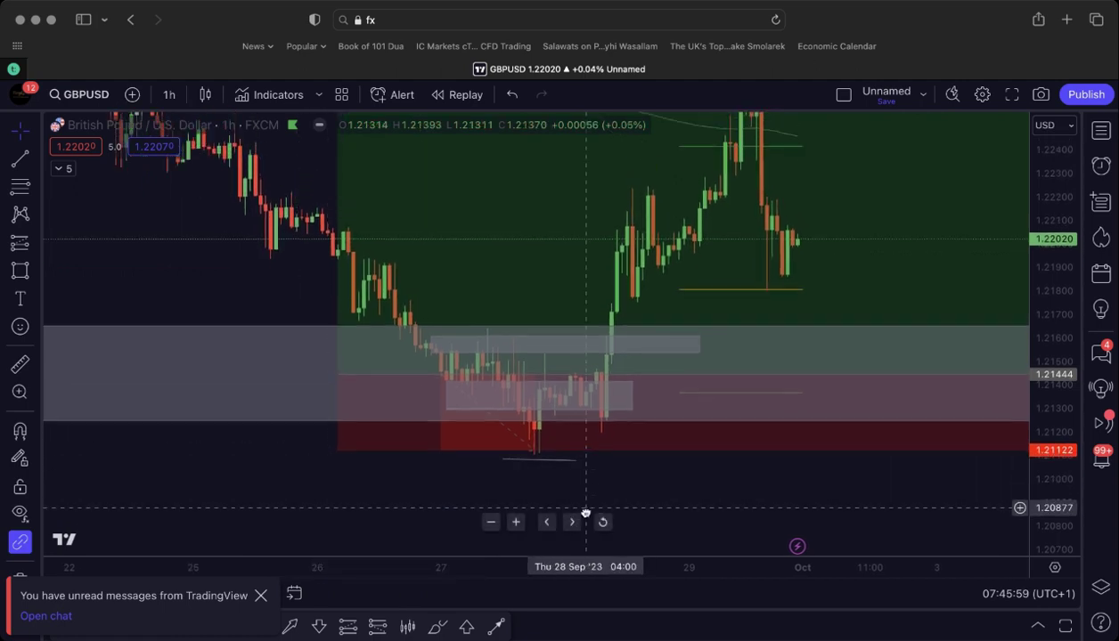
# - Delete the short line beneath the late-September lows
pyautogui.click(629, 418)
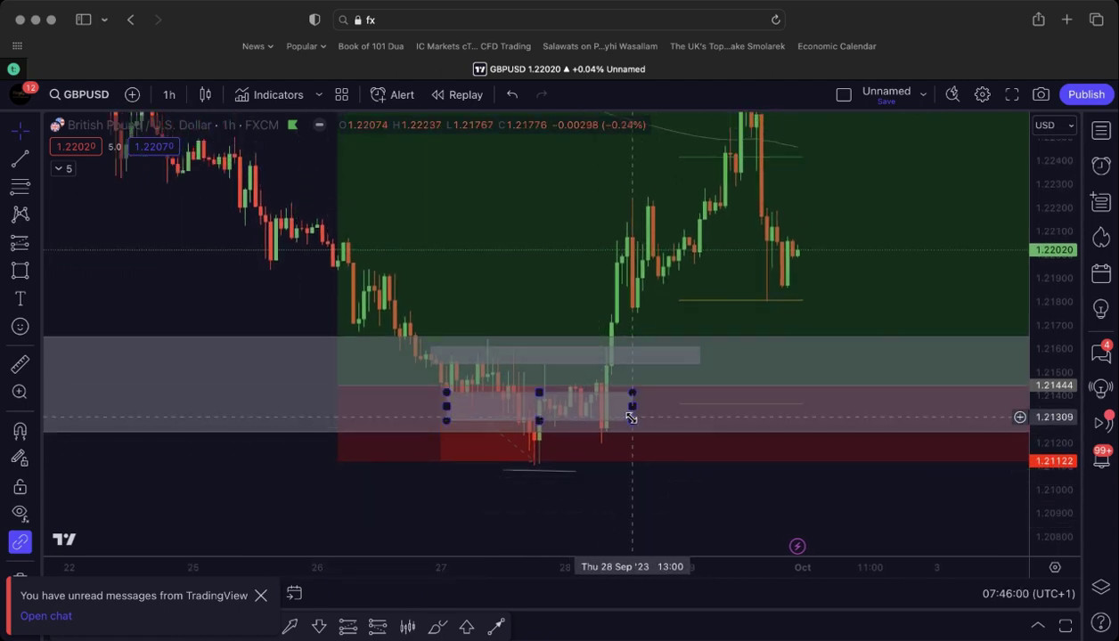
pyautogui.click(630, 422)
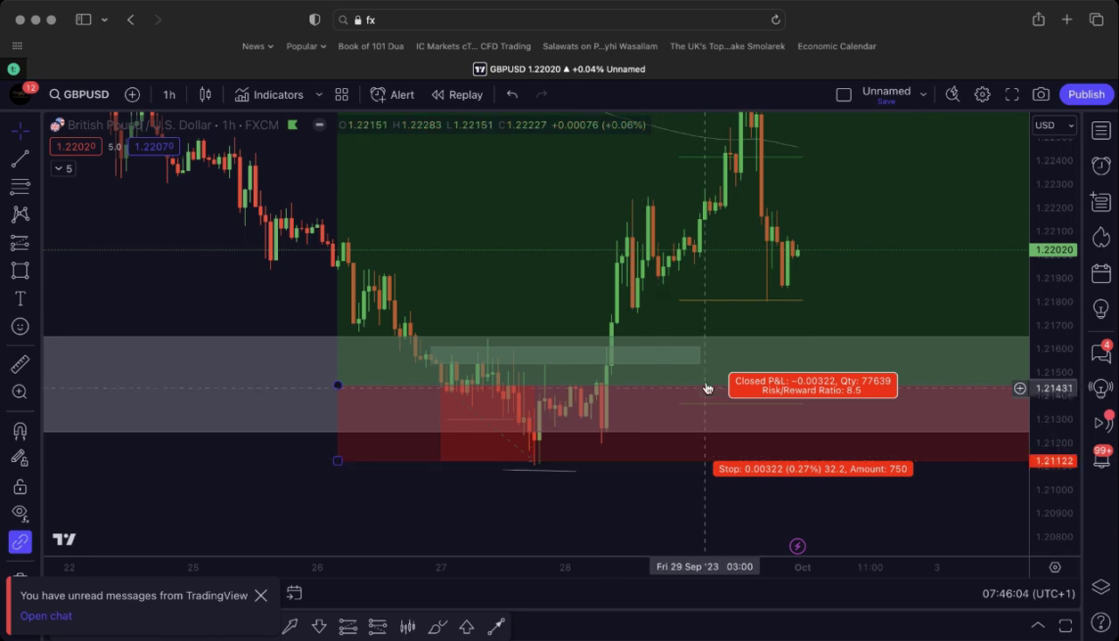
pyautogui.click(510, 488)
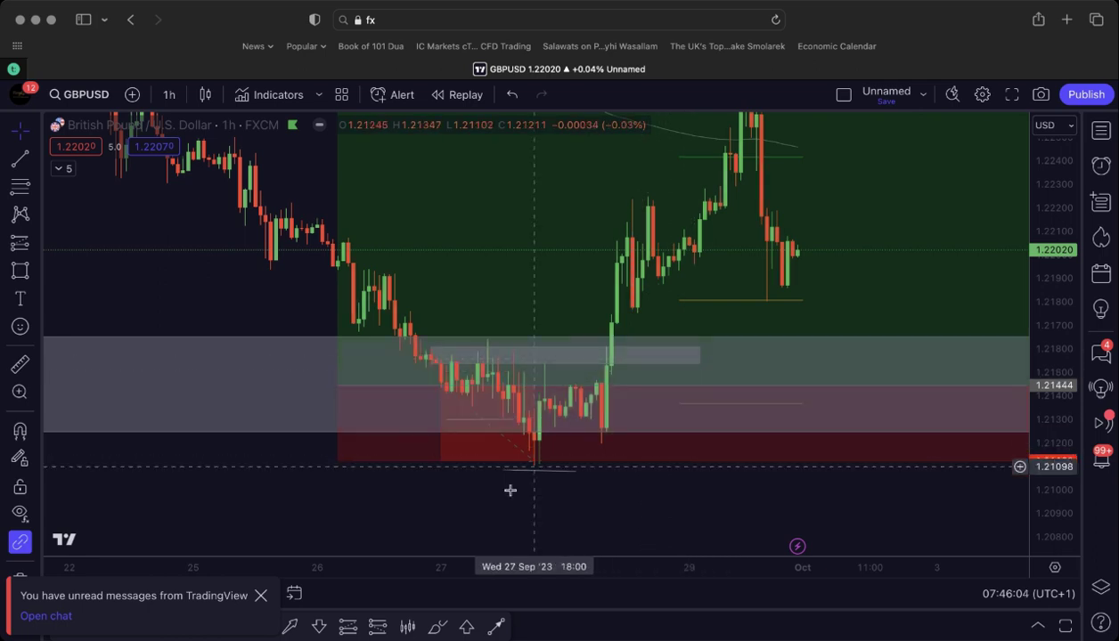
pyautogui.click(512, 418)
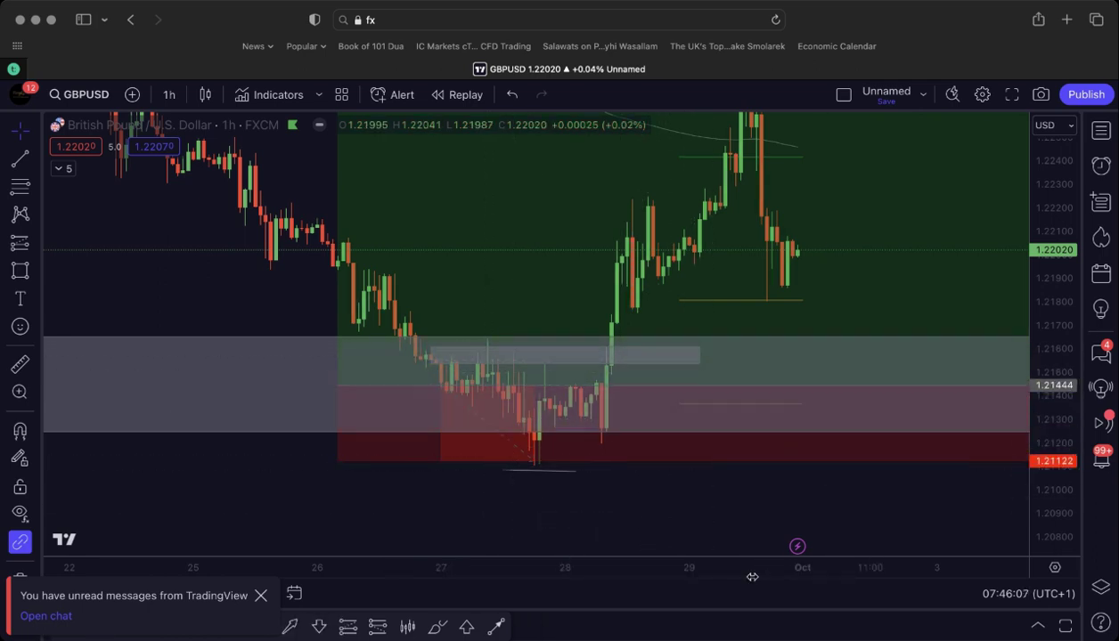
pyautogui.click(575, 472)
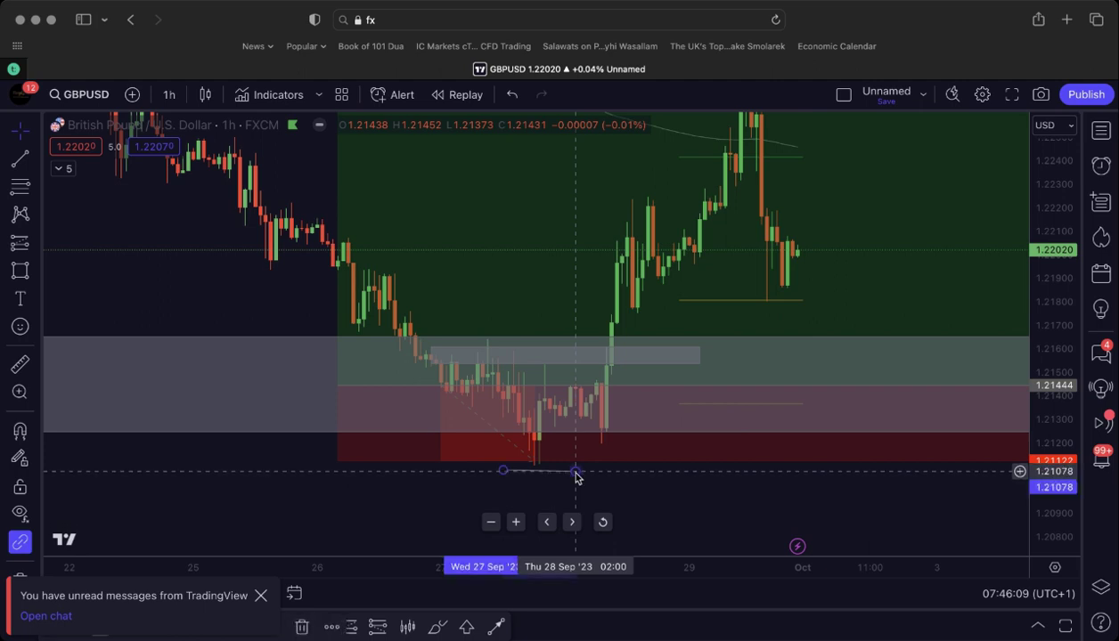
pyautogui.press('Delete')
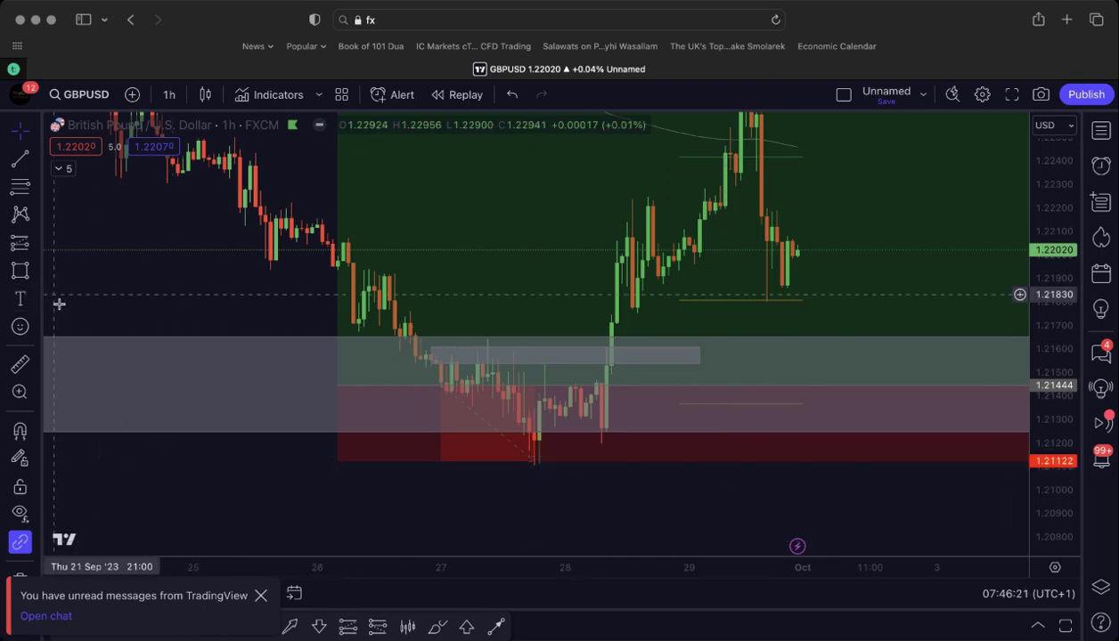
pyautogui.scroll(-2, 112, 405)
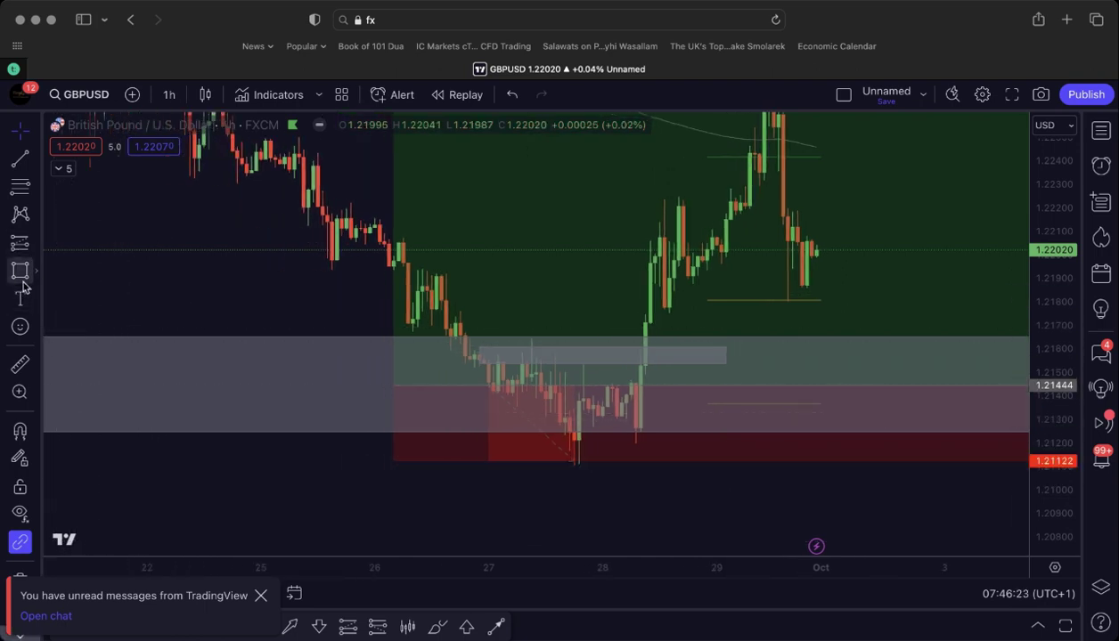
# - Draw three short horizontal trend lines at the swing lows near 1.2105, 1.2132 and 1.2126
pyautogui.click(28, 165)
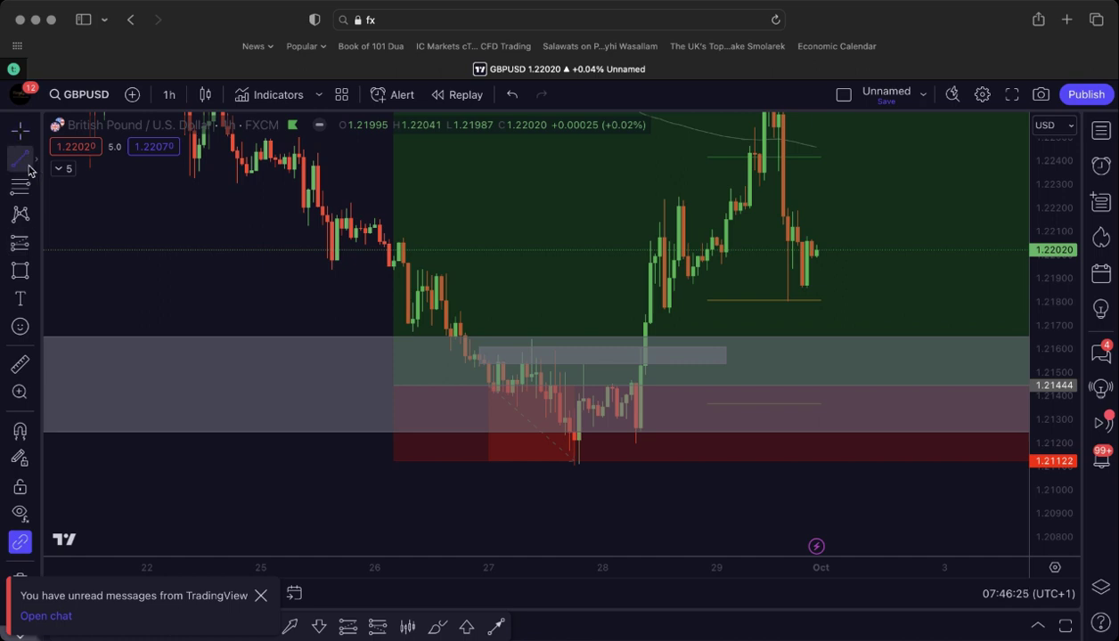
pyautogui.click(536, 479)
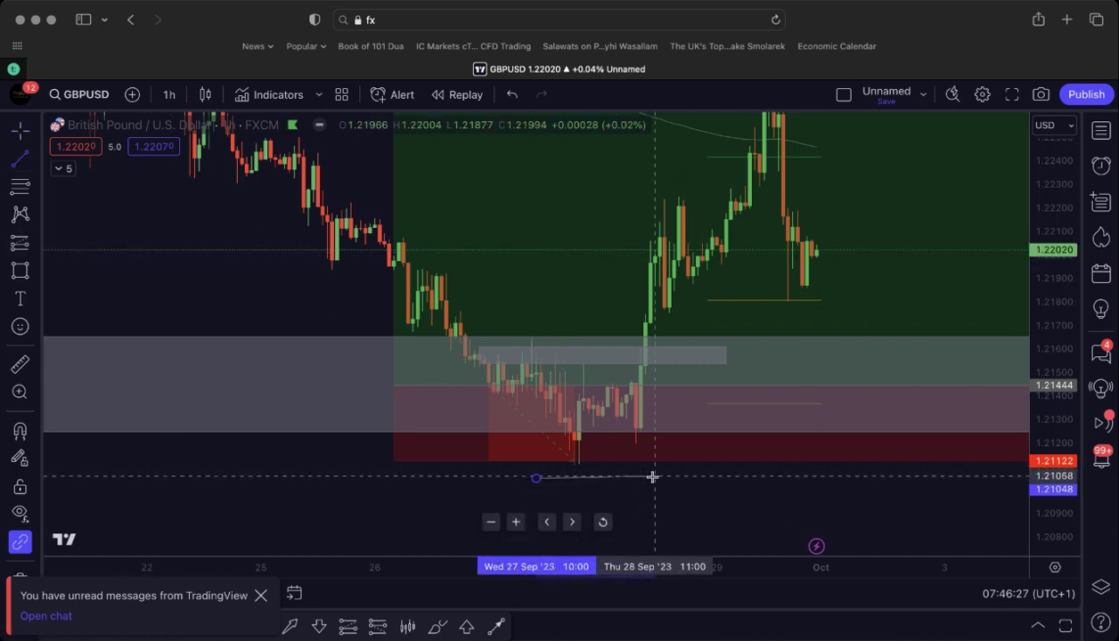
pyautogui.click(644, 479)
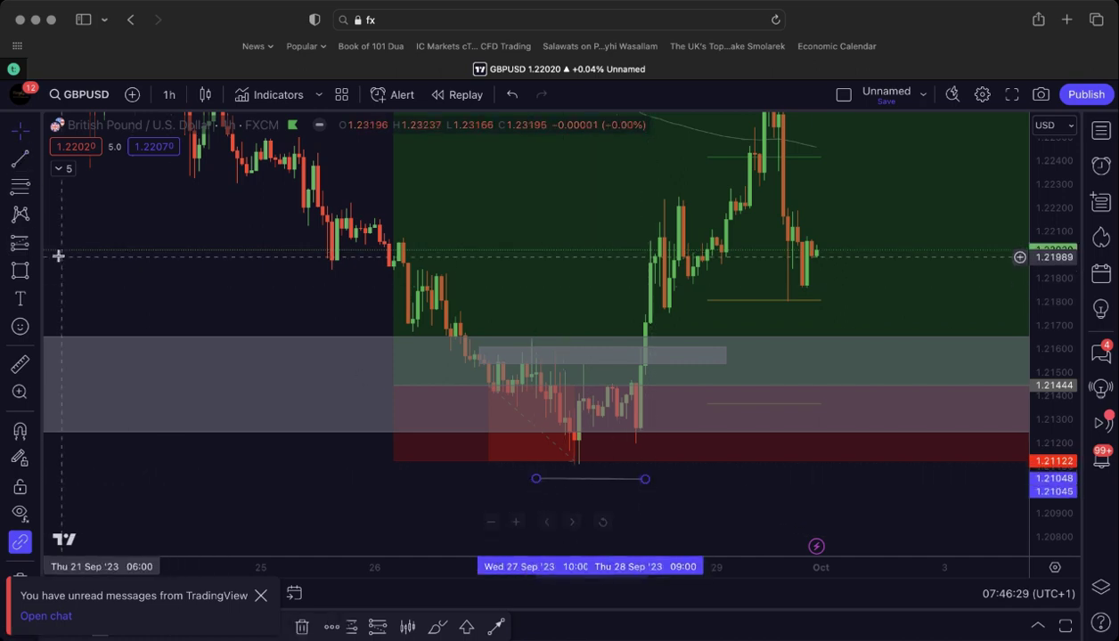
pyautogui.click(445, 415)
pyautogui.click(555, 415)
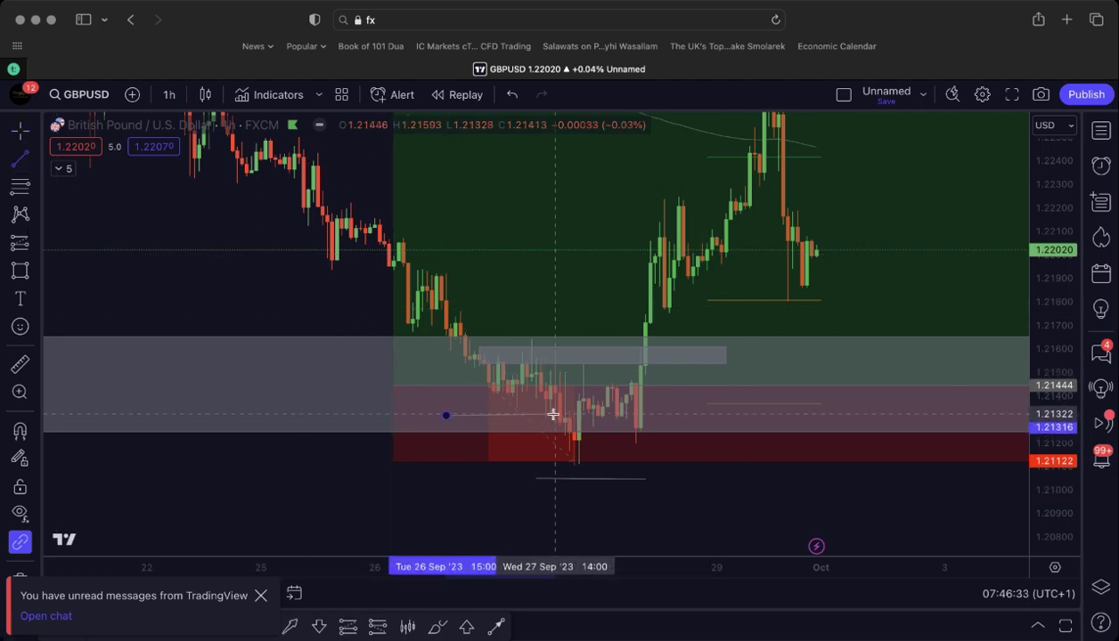
pyautogui.click(20, 159)
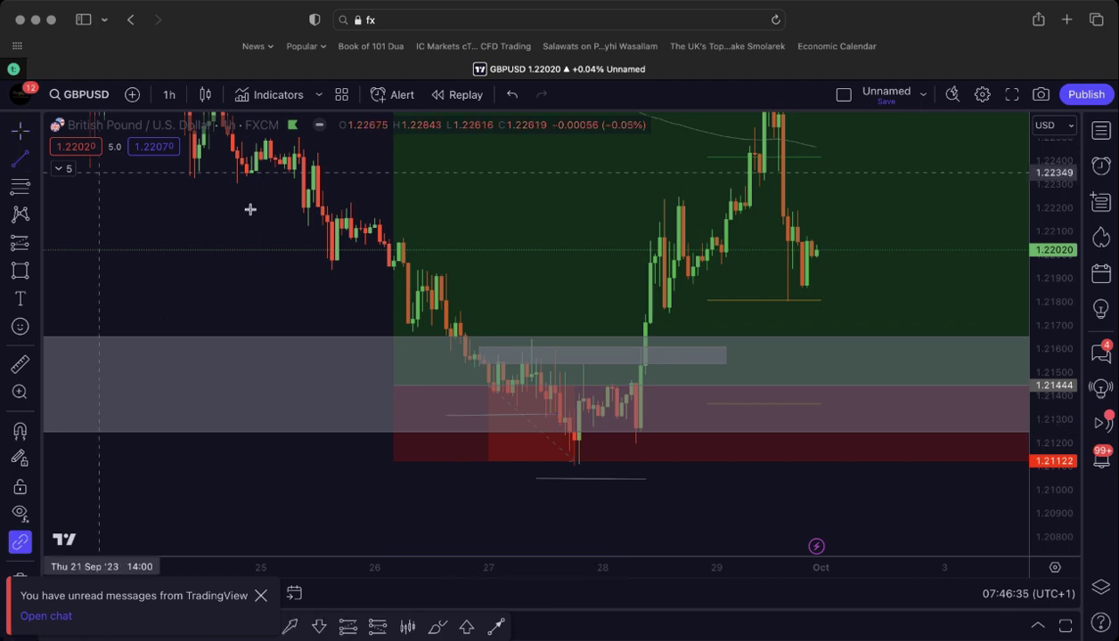
pyautogui.click(598, 429)
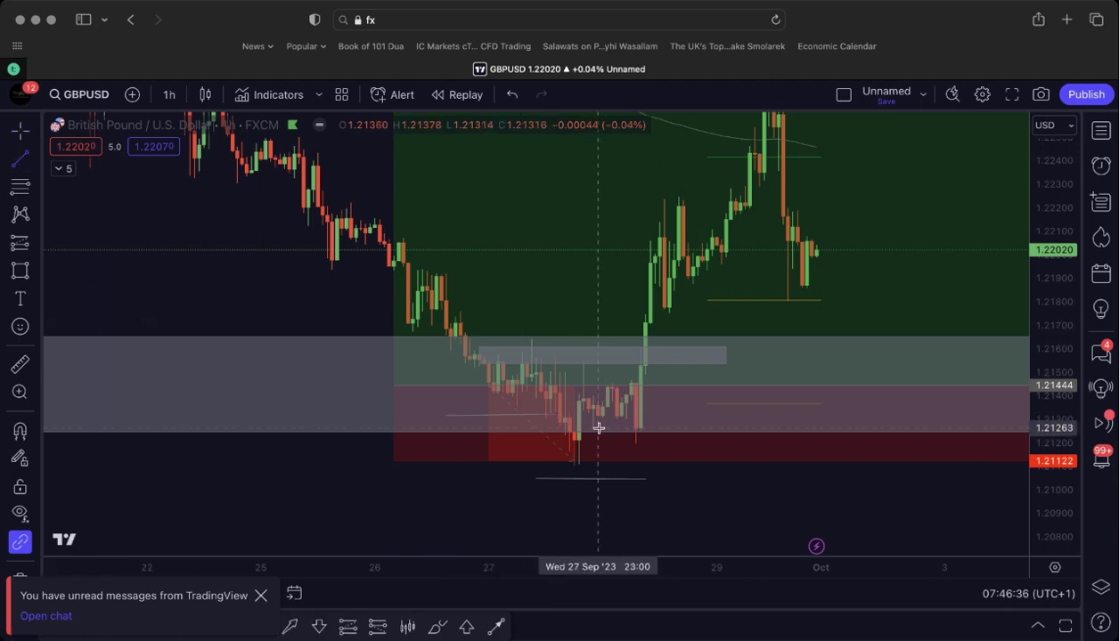
pyautogui.click(715, 429)
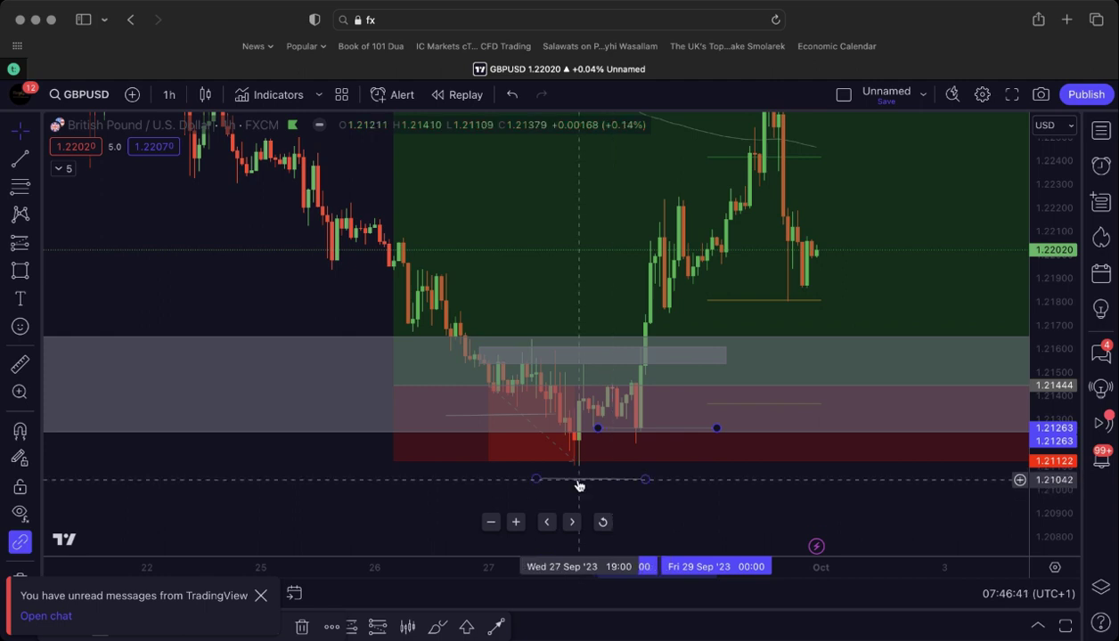
pyautogui.moveTo(576, 455)
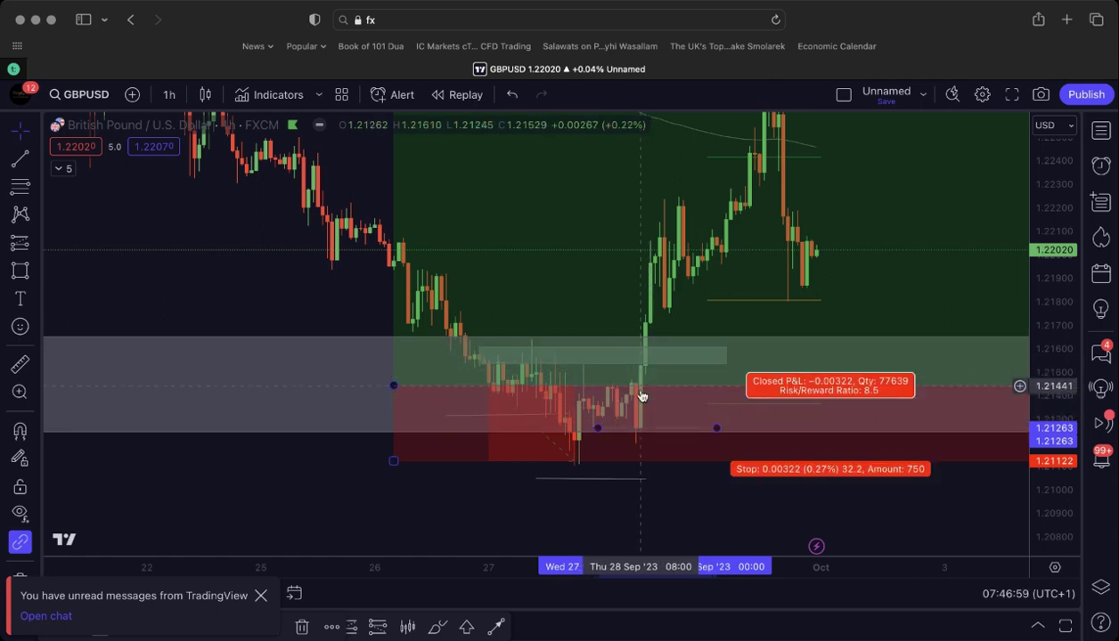
pyautogui.click(170, 95)
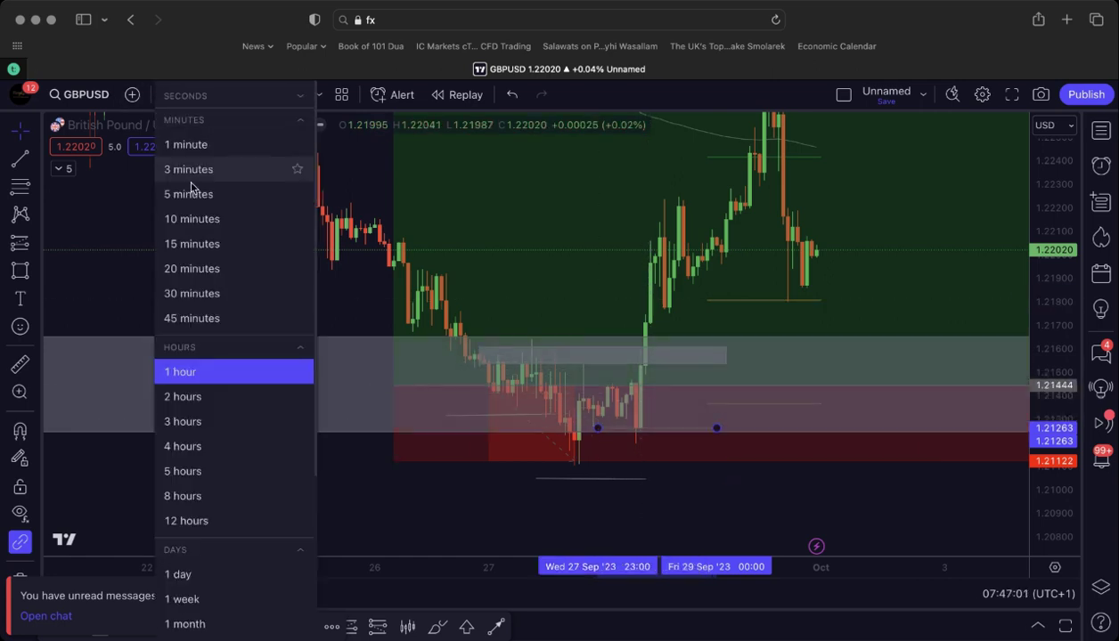
pyautogui.click(190, 268)
pyautogui.hscroll(-5, 496, 413)
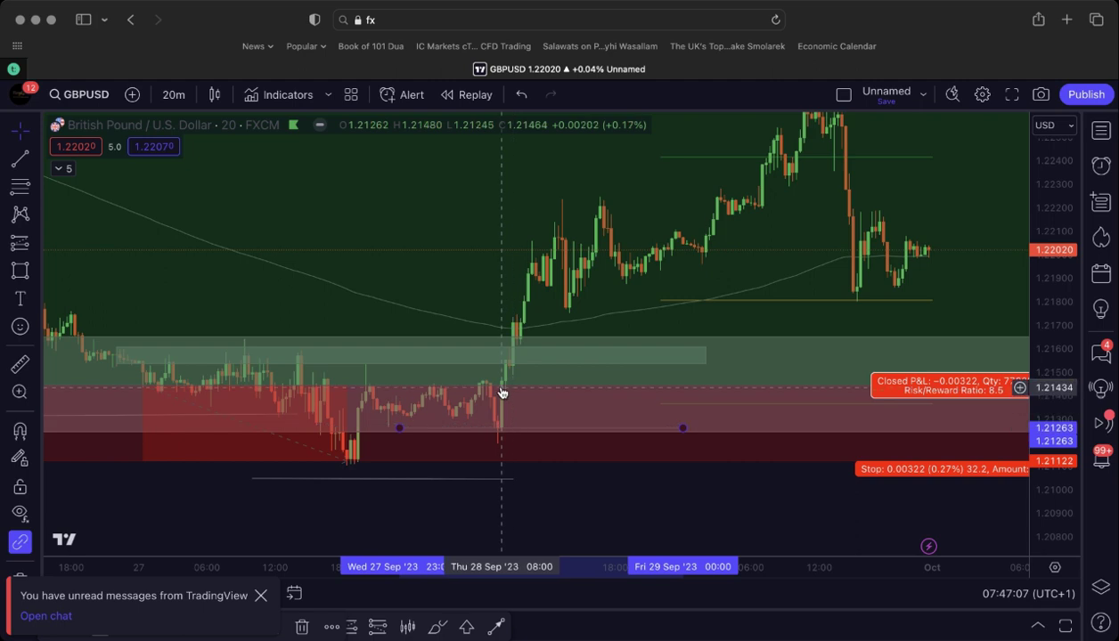
pyautogui.hscroll(-5, 491, 411)
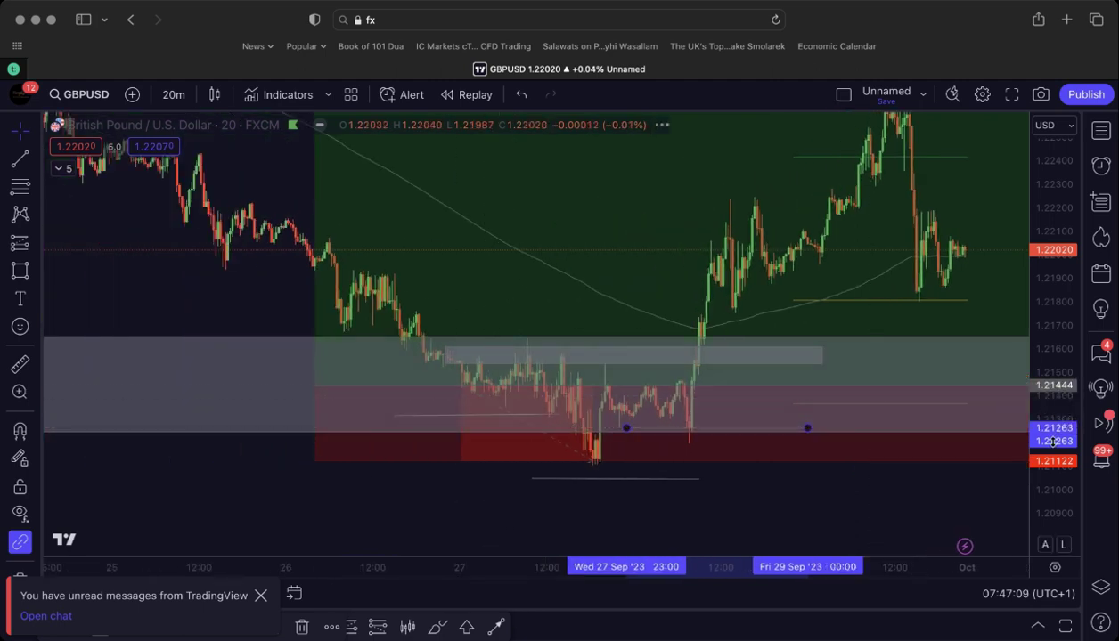
pyautogui.moveTo(1053, 442); pyautogui.dragTo(1050, 342)
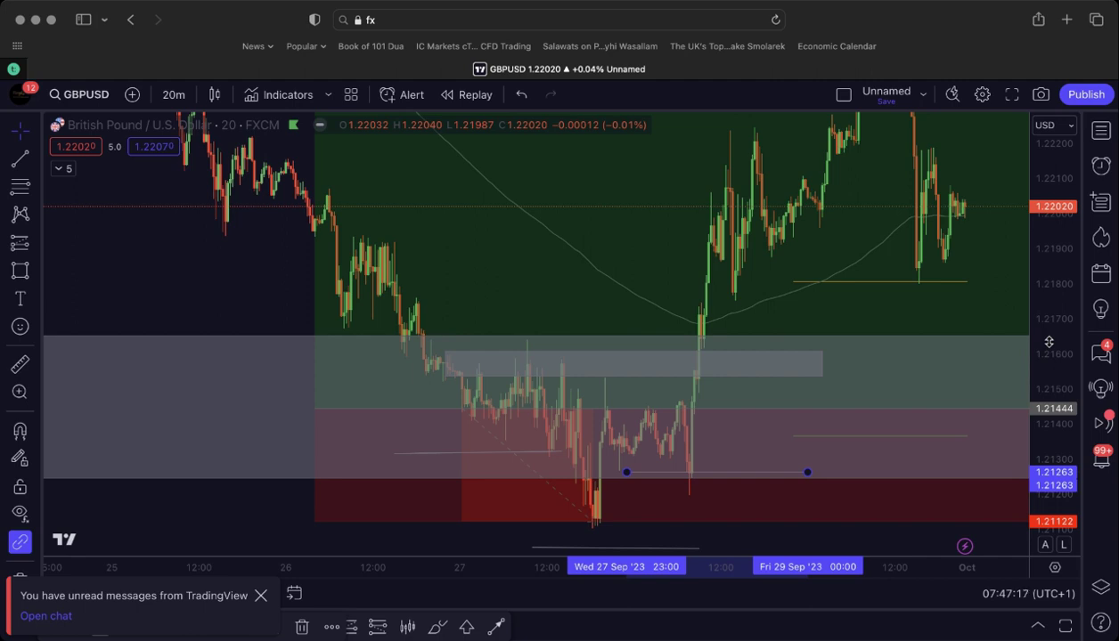
pyautogui.click(744, 356)
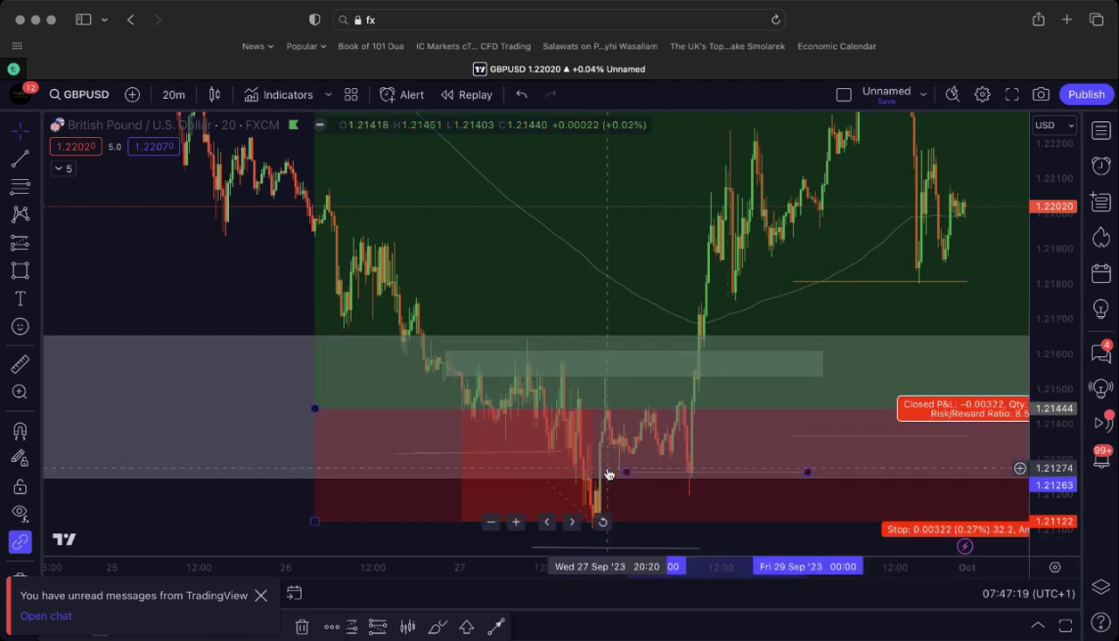
pyautogui.scroll(3, 698, 425)
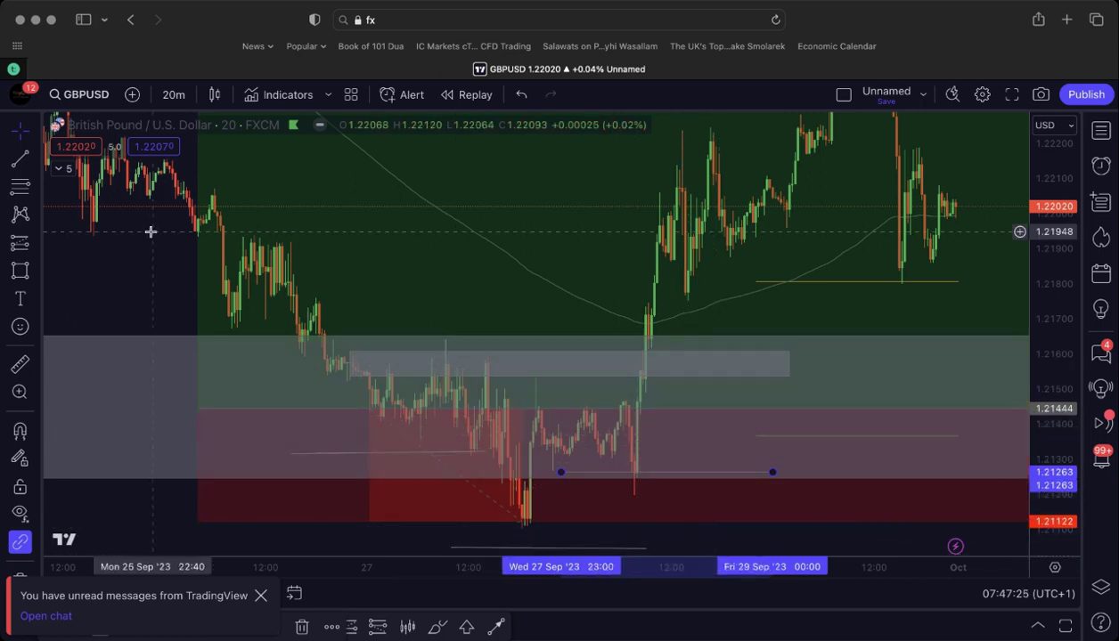
pyautogui.click(174, 95)
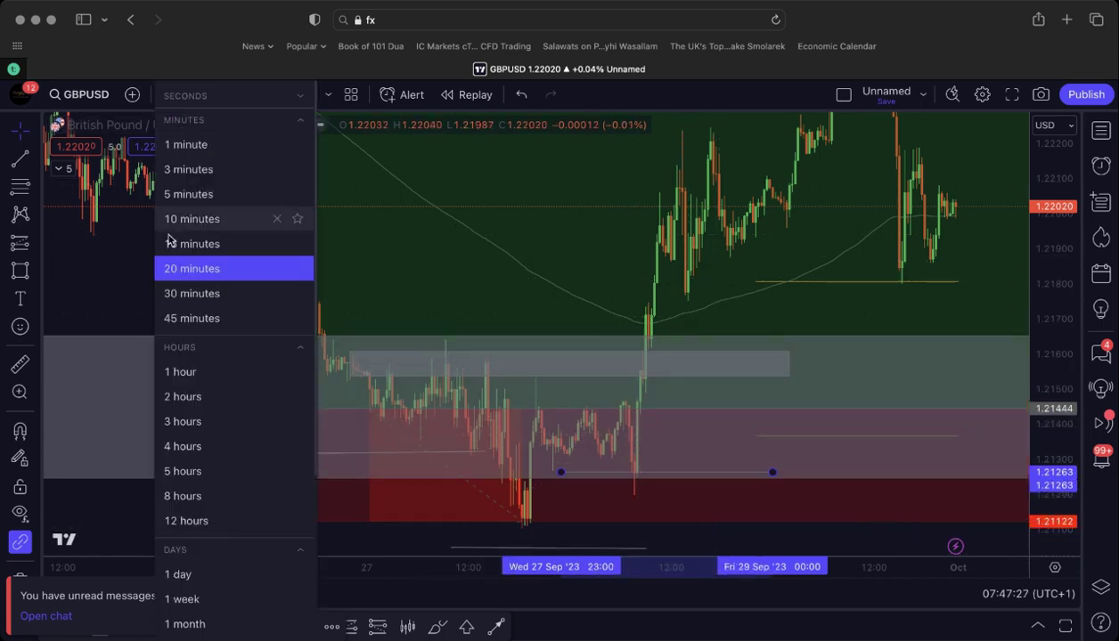
pyautogui.click(260, 372)
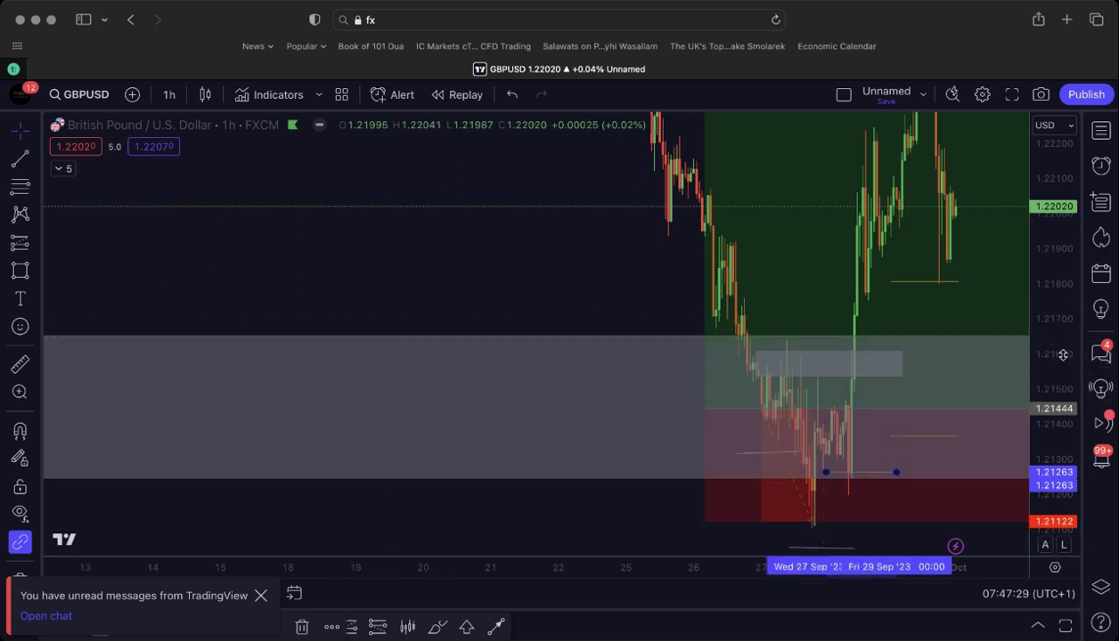
pyautogui.moveTo(1063, 354); pyautogui.dragTo(1009, 474)
pyautogui.hscroll(-10, 549, 507)
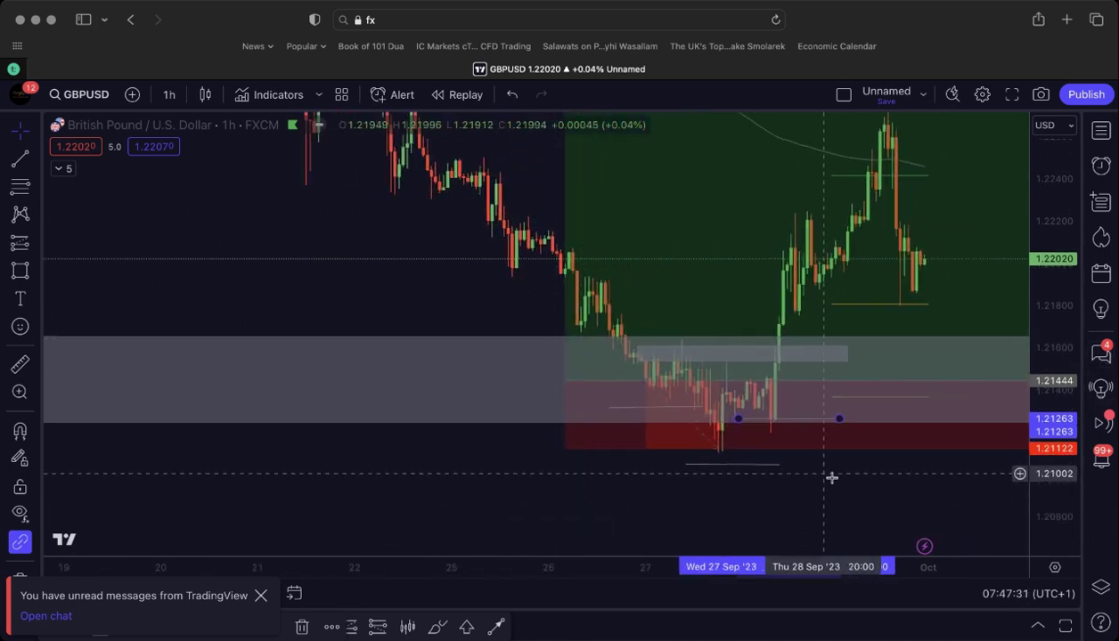
pyautogui.hscroll(5, 784, 490)
pyautogui.hscroll(-2, 623, 392)
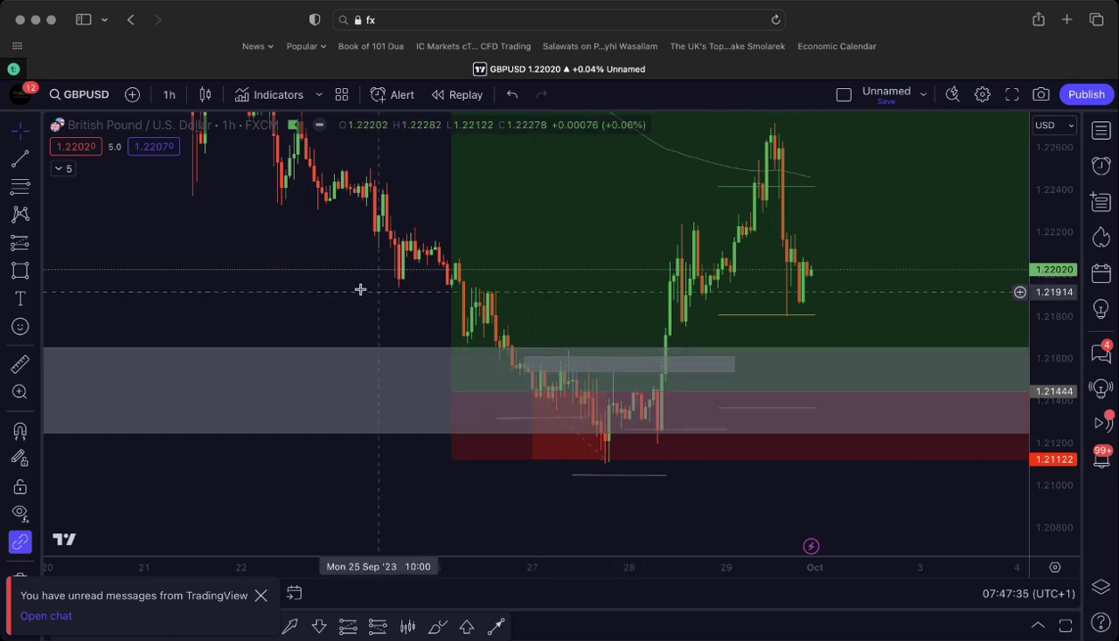
pyautogui.moveTo(359, 290); pyautogui.dragTo(295, 369)
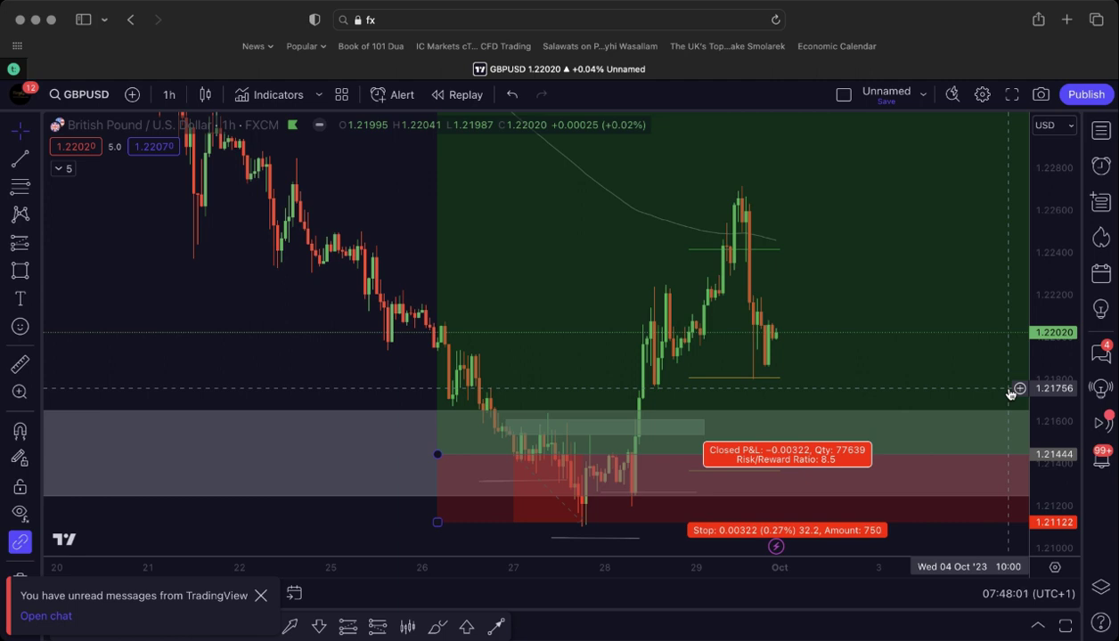
pyautogui.scroll(2, 423, 292)
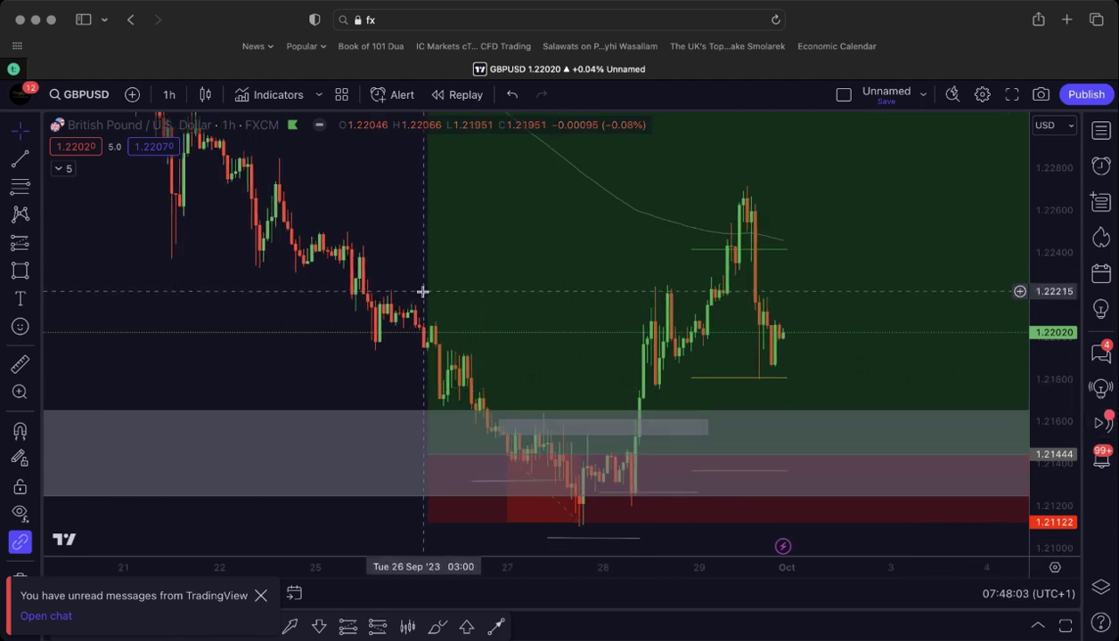
pyautogui.scroll(2, 331, 303)
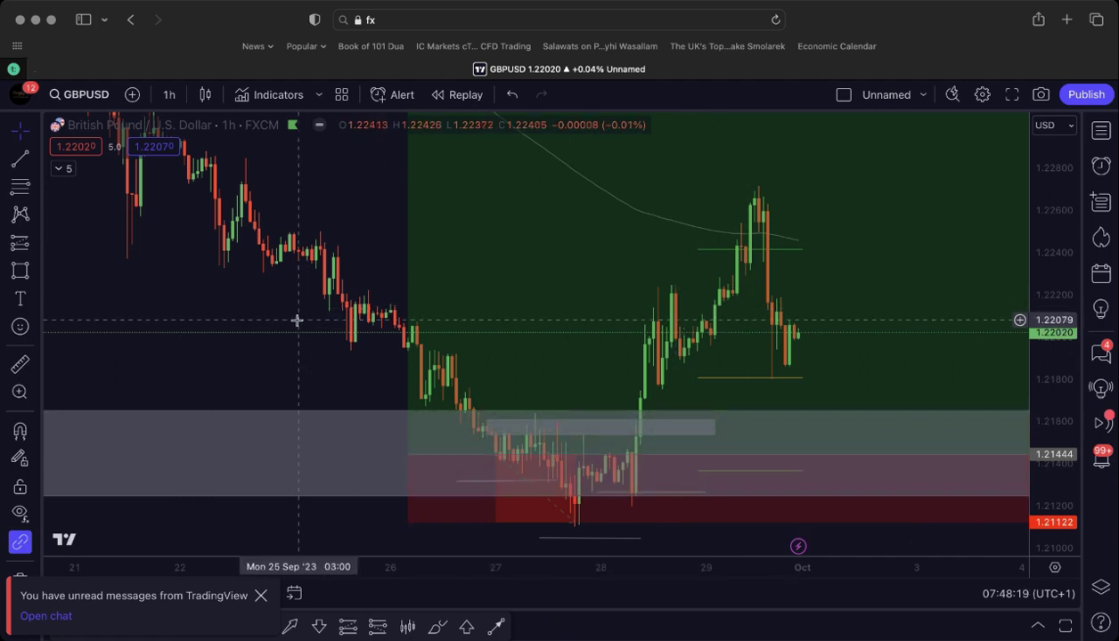
pyautogui.moveTo(295, 334); pyautogui.dragTo(187, 347)
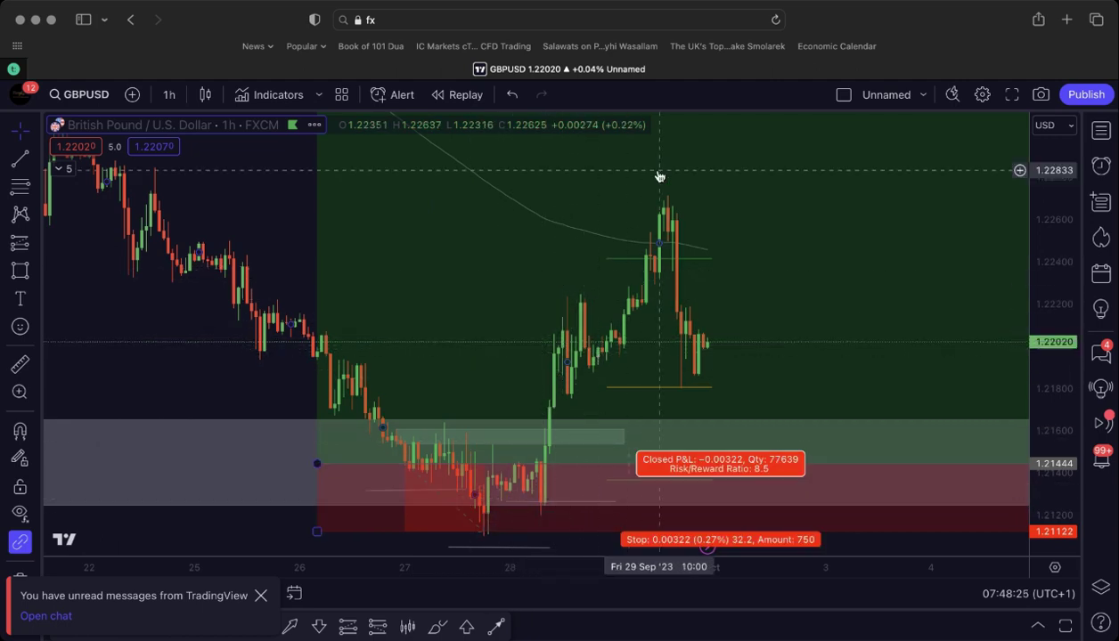
pyautogui.scroll(4, 698, 309)
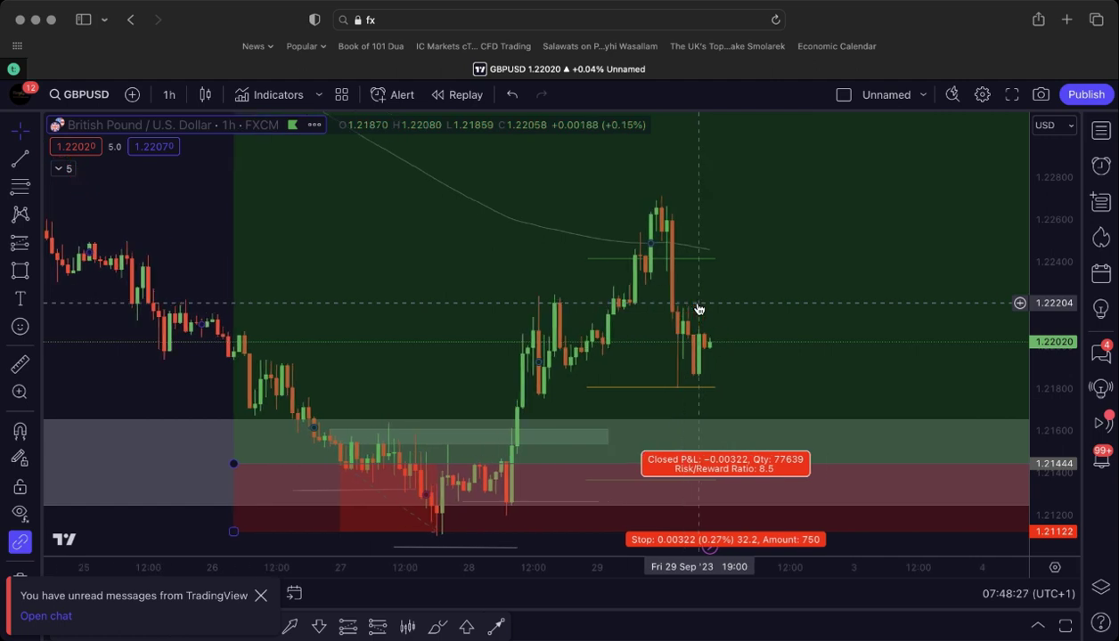
pyautogui.scroll(-4, 699, 309)
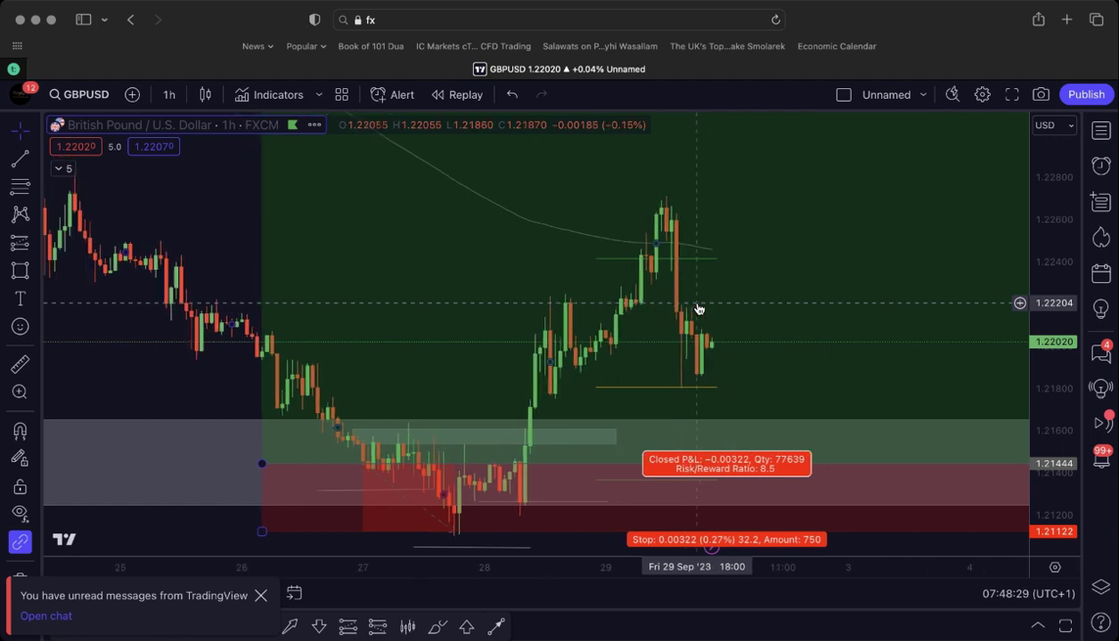
pyautogui.scroll(-1, 682, 296)
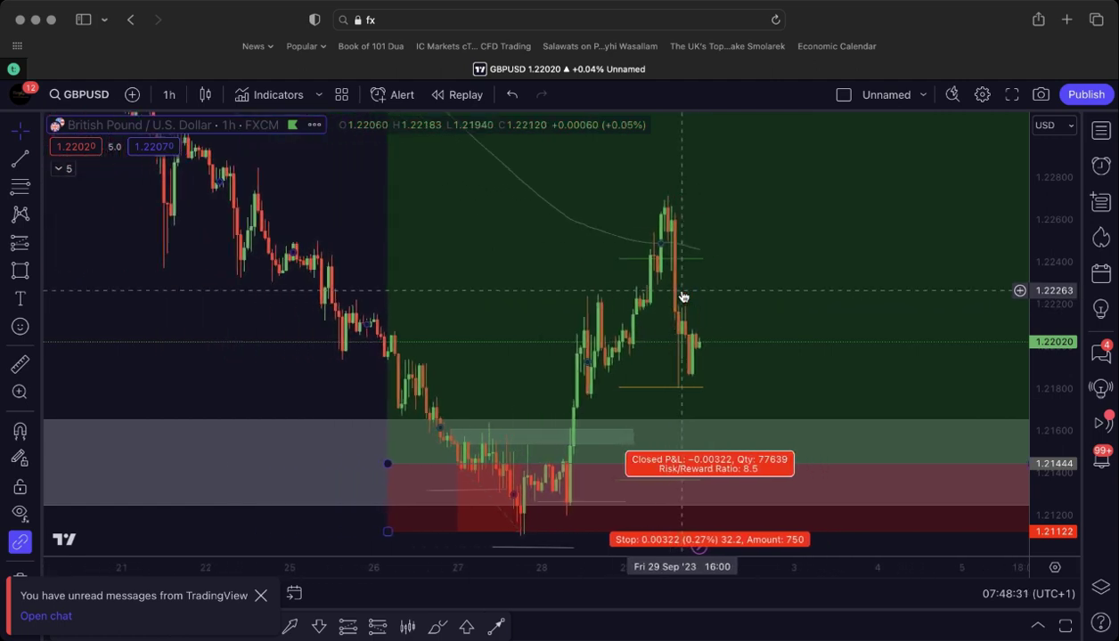
pyautogui.moveTo(197, 345); pyautogui.dragTo(204, 381)
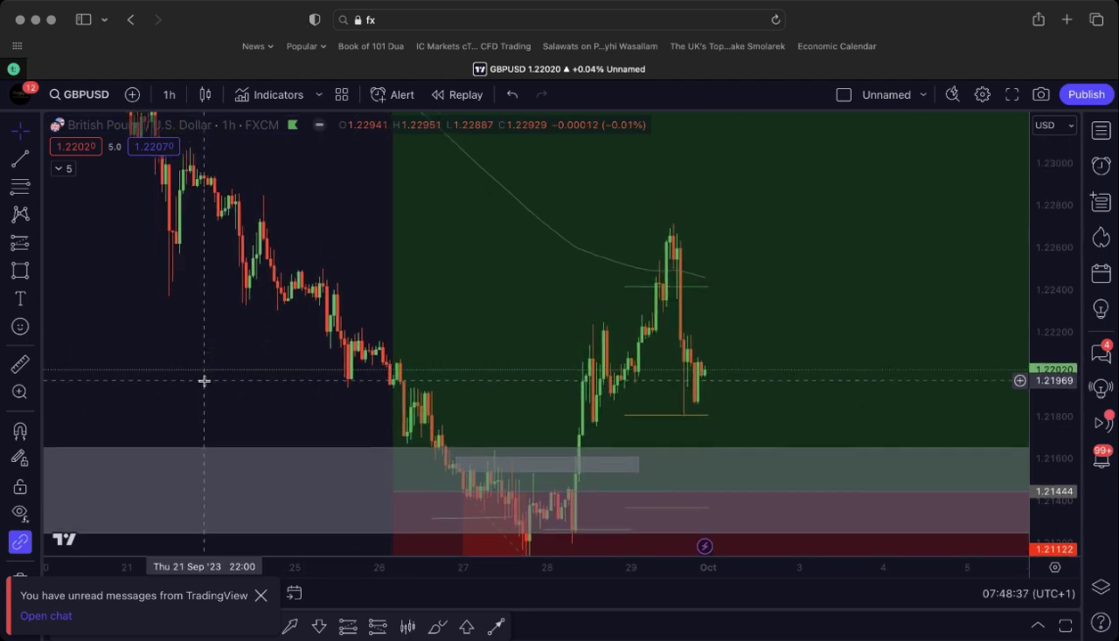
pyautogui.scroll(2, 204, 382)
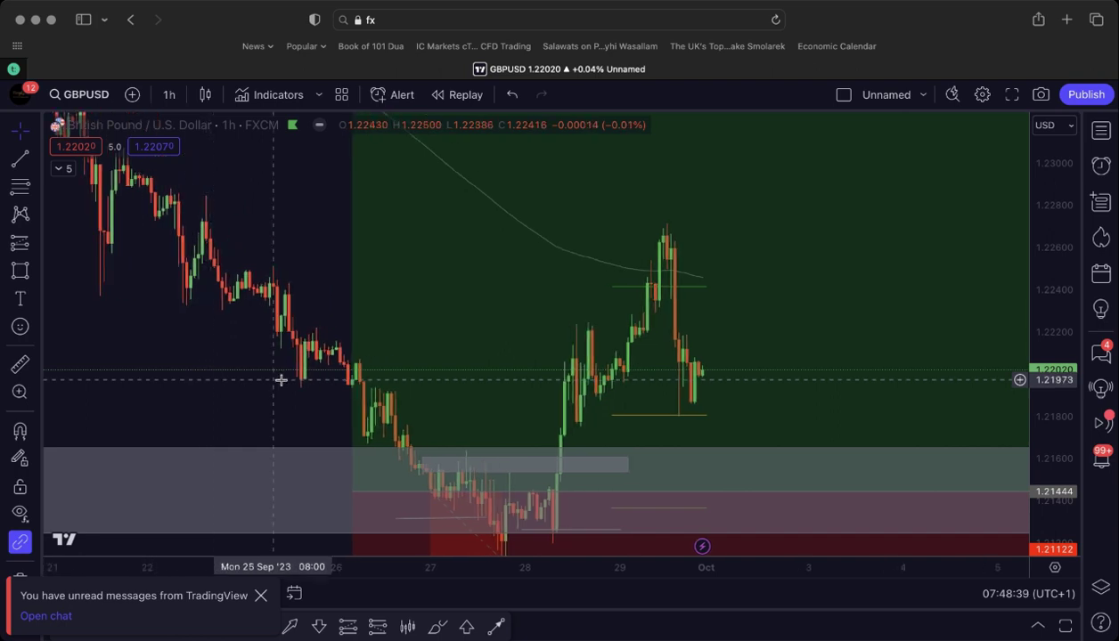
pyautogui.moveTo(1051, 369); pyautogui.dragTo(1051, 355)
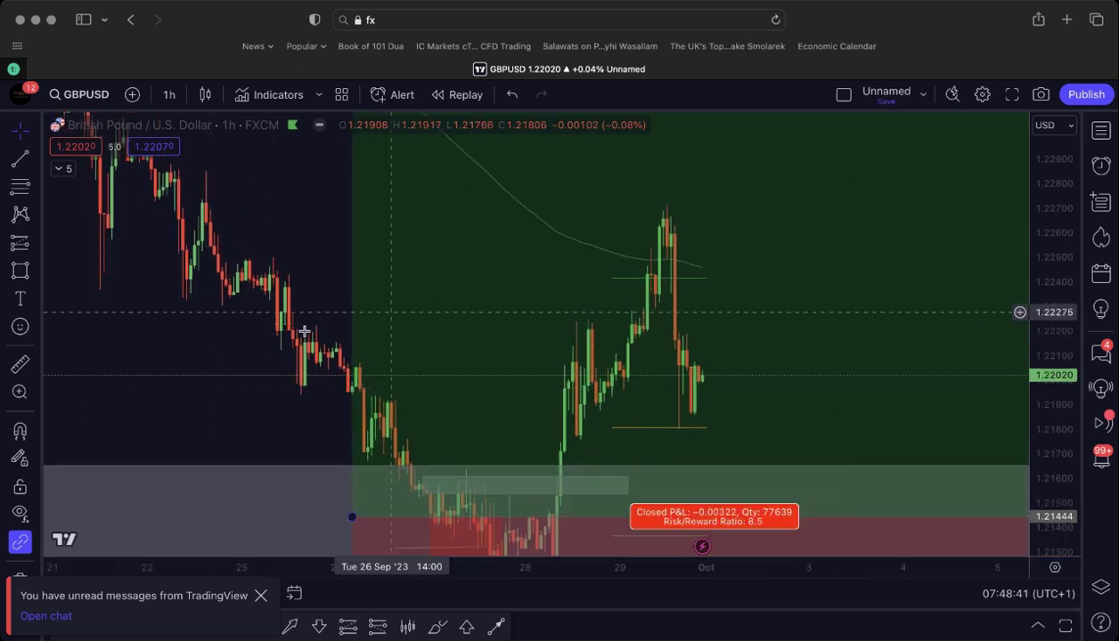
pyautogui.moveTo(190, 350); pyautogui.dragTo(175, 305)
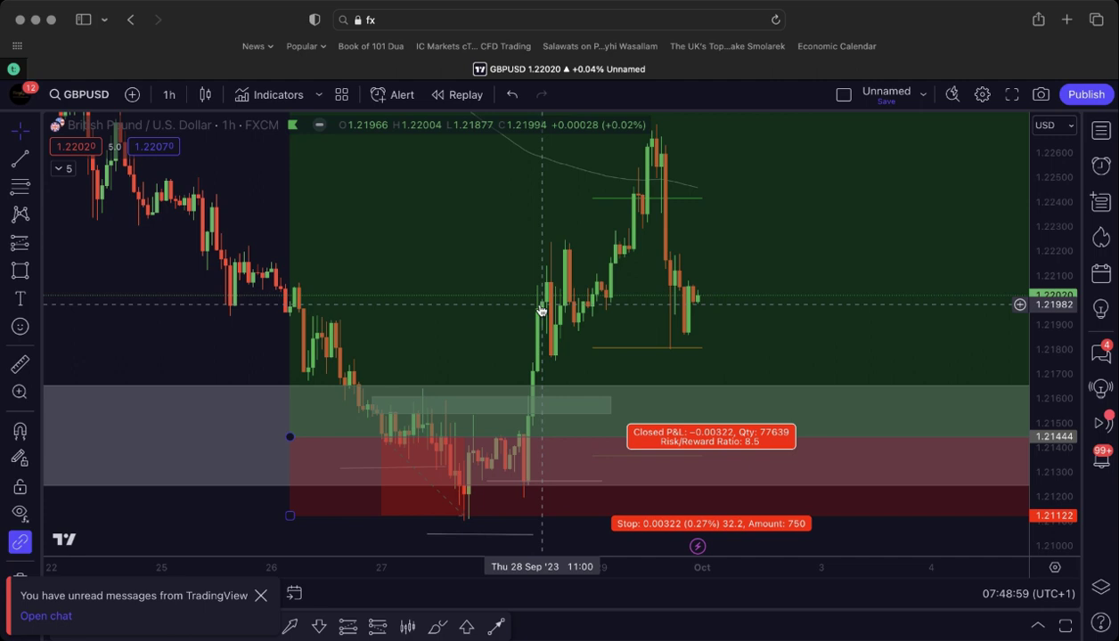
pyautogui.scroll(3, 579, 345)
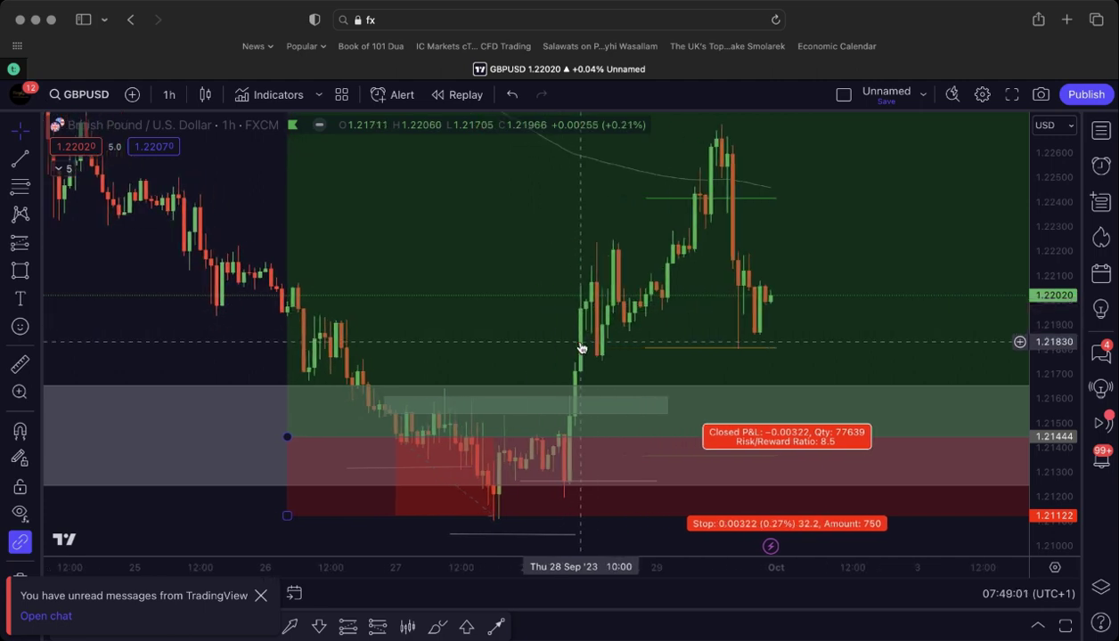
pyautogui.scroll(1, 579, 347)
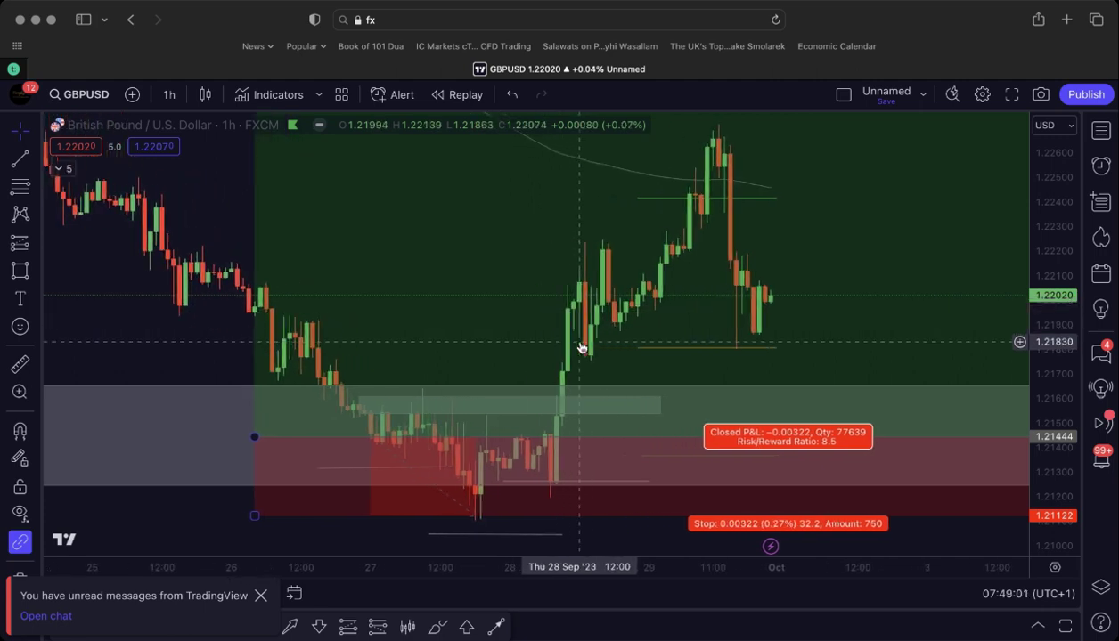
# - Draw a zone rectangle over the recent lows around 1.2179–1.2191
pyautogui.click(27, 276)
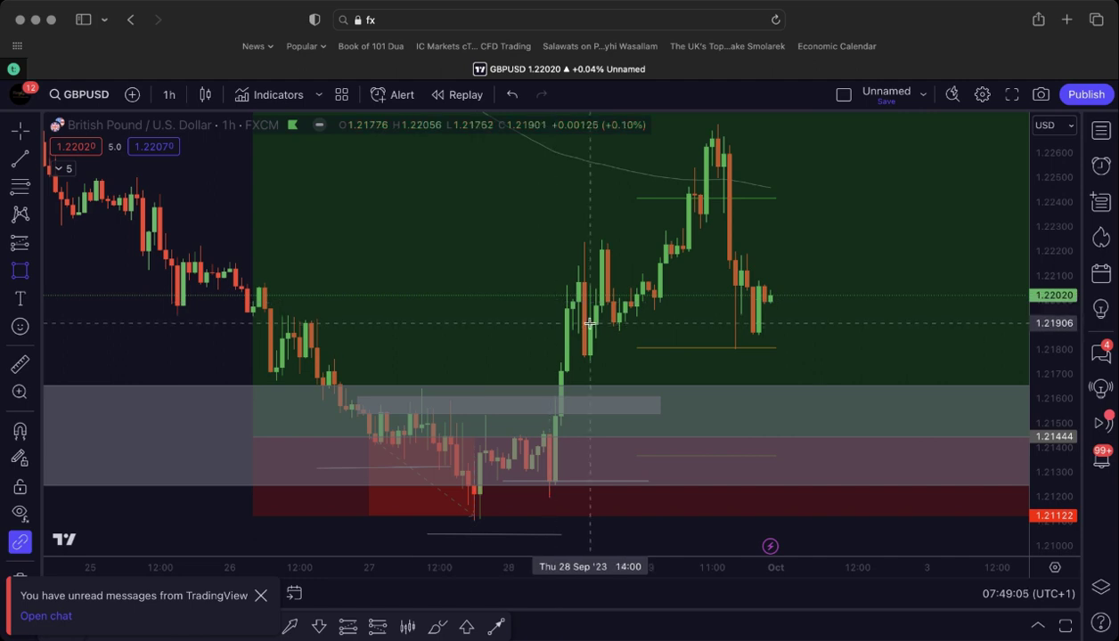
pyautogui.moveTo(589, 324)
pyautogui.mouseDown()
pyautogui.moveTo(634, 387)
pyautogui.moveTo(777, 374)
pyautogui.moveTo(826, 350)
pyautogui.mouseUp()
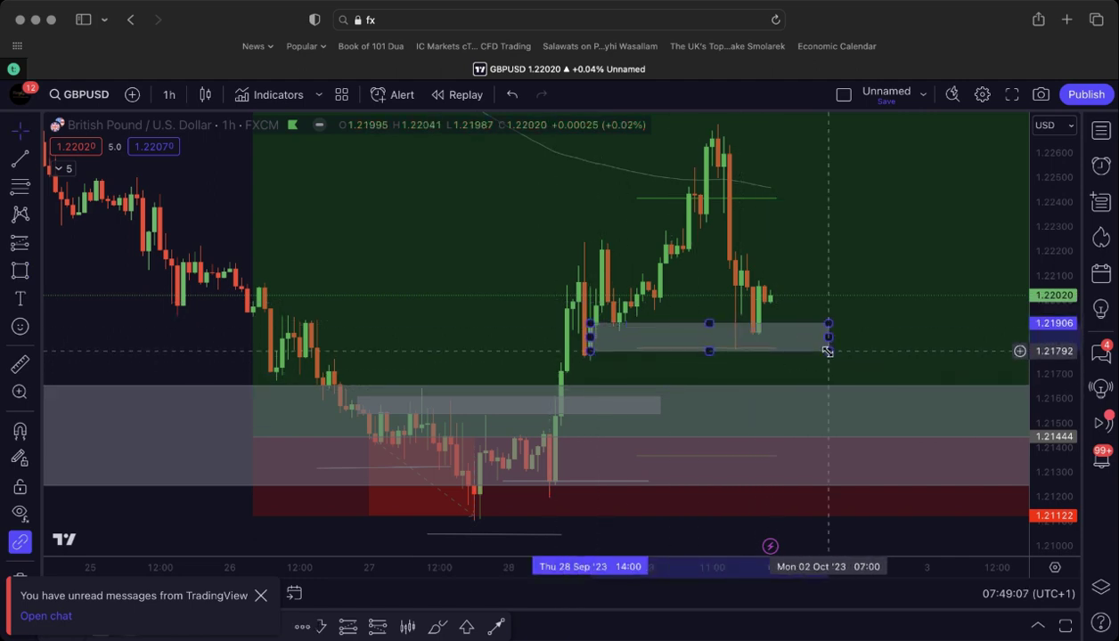
pyautogui.click(123, 389)
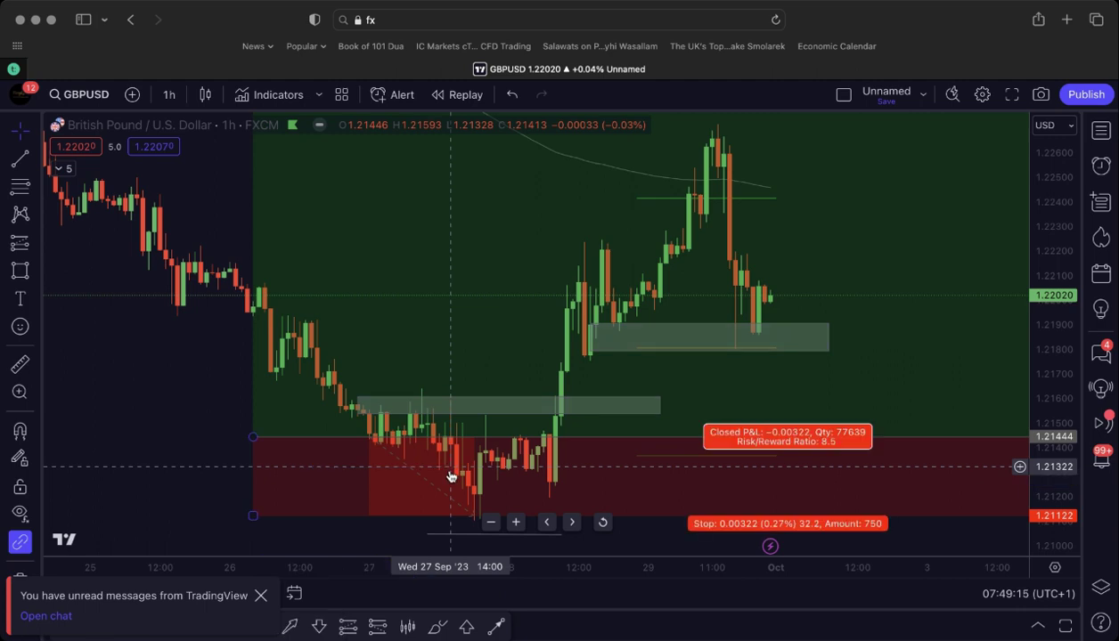
# - Delete the older grey zone rectangle lower down the chart
pyautogui.click(655, 409)
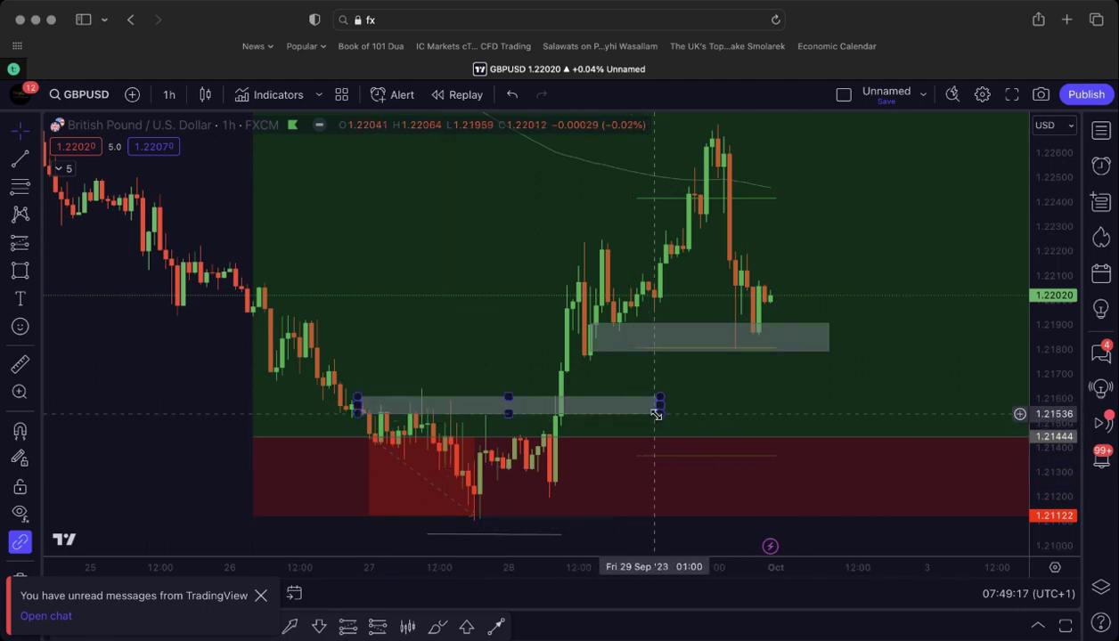
pyautogui.press('Delete')
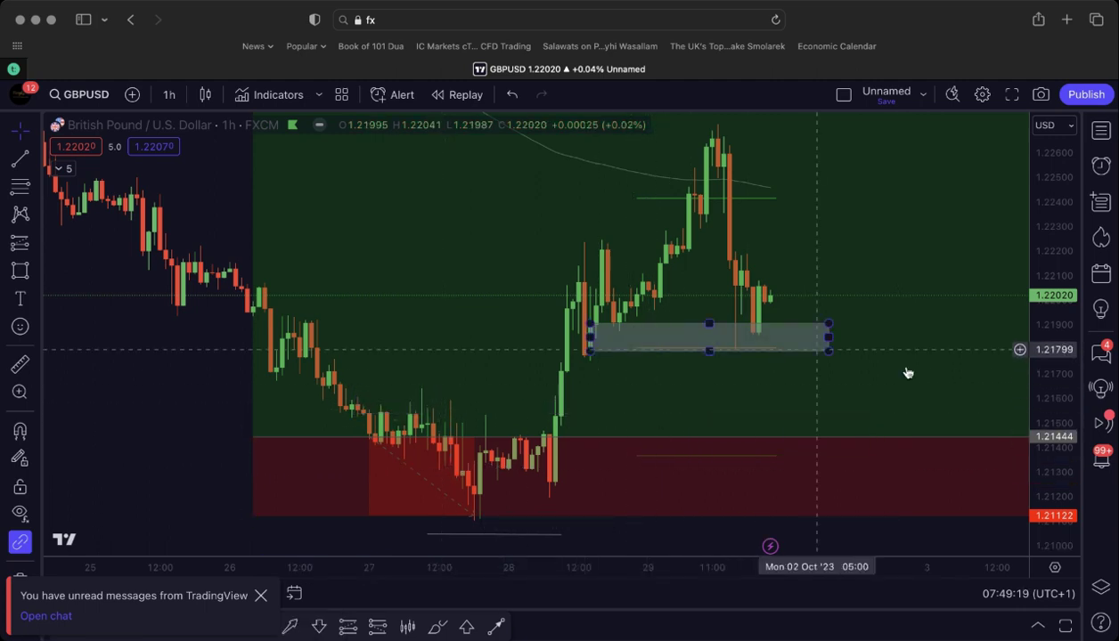
pyautogui.moveTo(1022, 438); pyautogui.dragTo(1024, 374)
pyautogui.scroll(3, 389, 362)
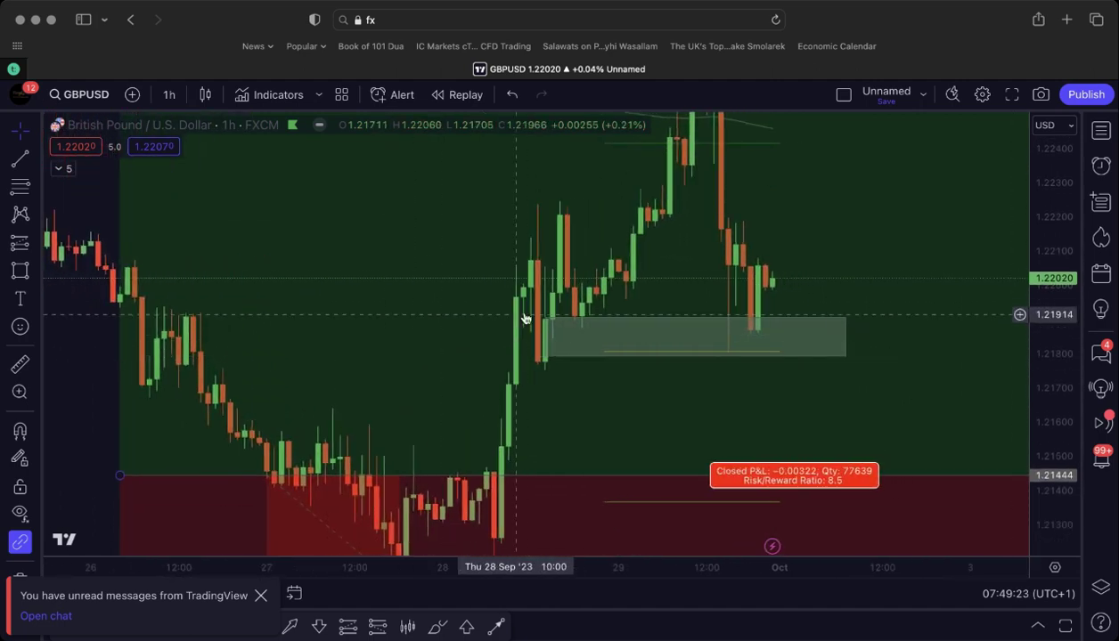
# - Drag the zone box's bottom-left corner to 28 Sep 12:00 and about 1.21784
pyautogui.click(540, 322)
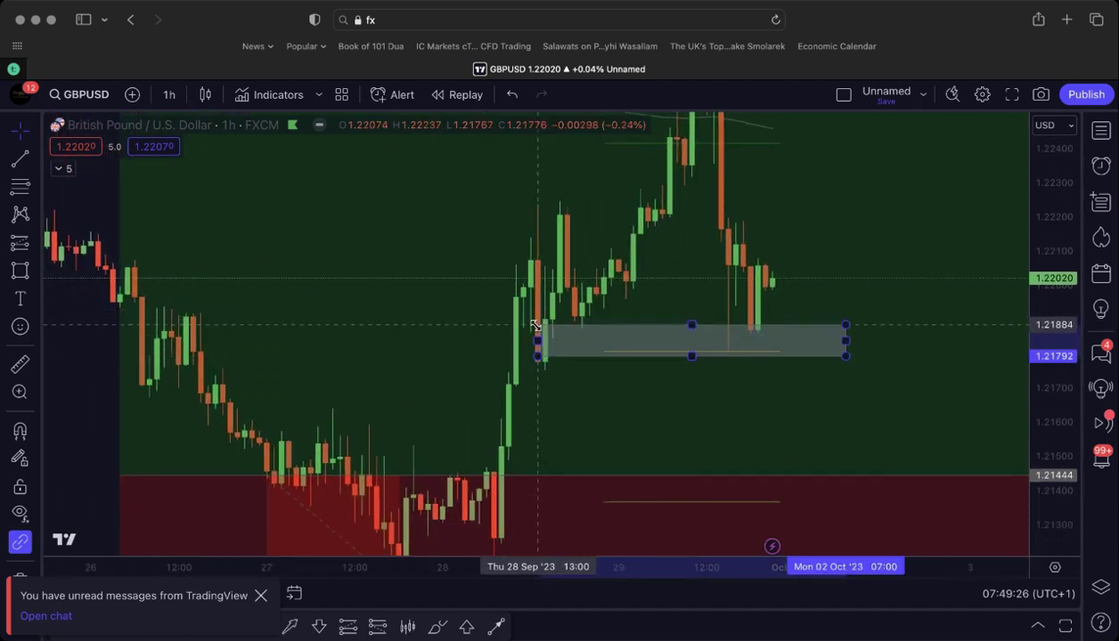
pyautogui.moveTo(538, 358); pyautogui.dragTo(530, 363)
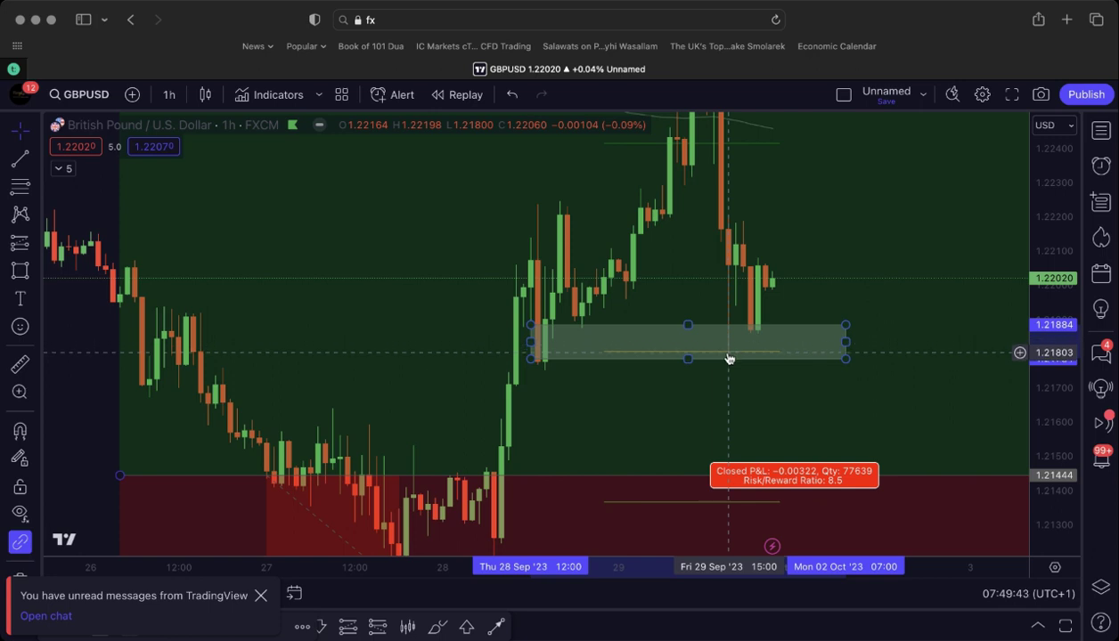
pyautogui.scroll(4, 382, 269)
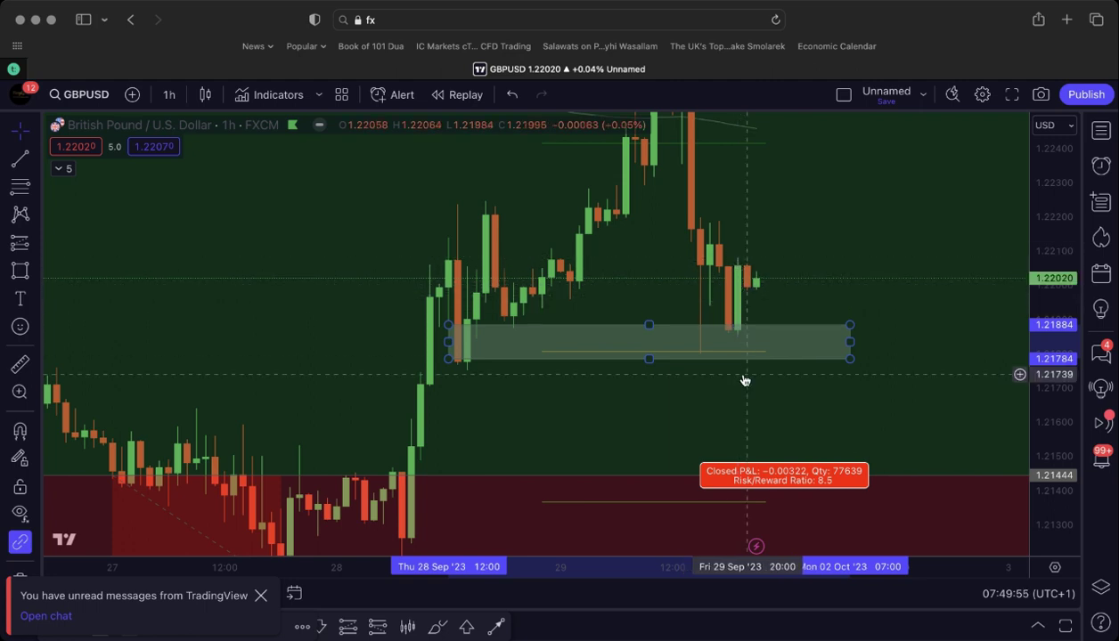
pyautogui.hscroll(-2, 744, 381)
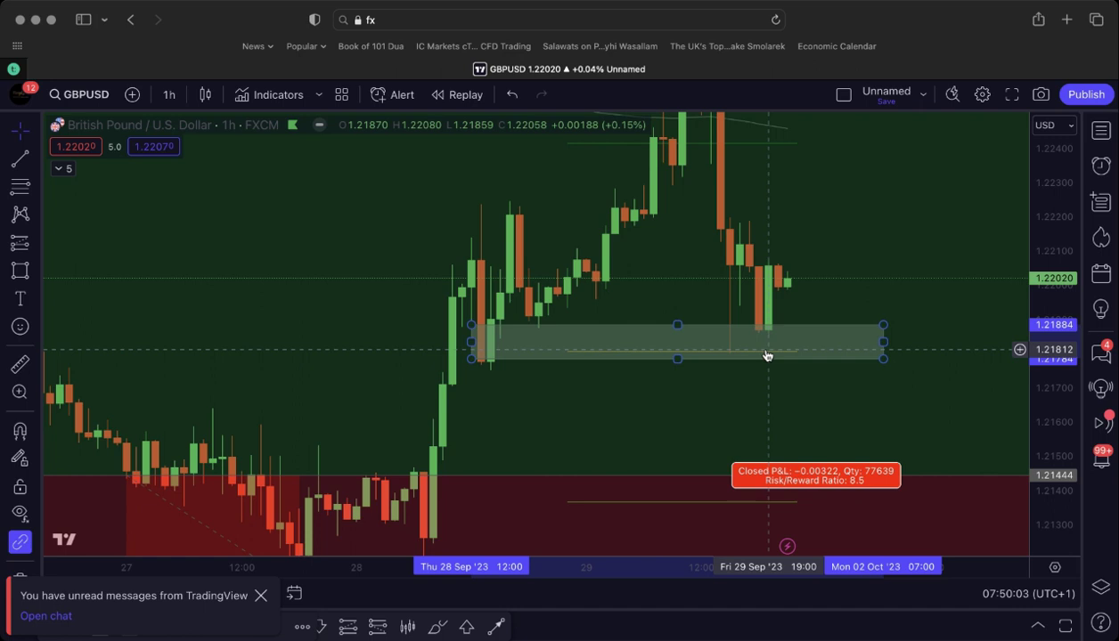
pyautogui.scroll(-3, 766, 356)
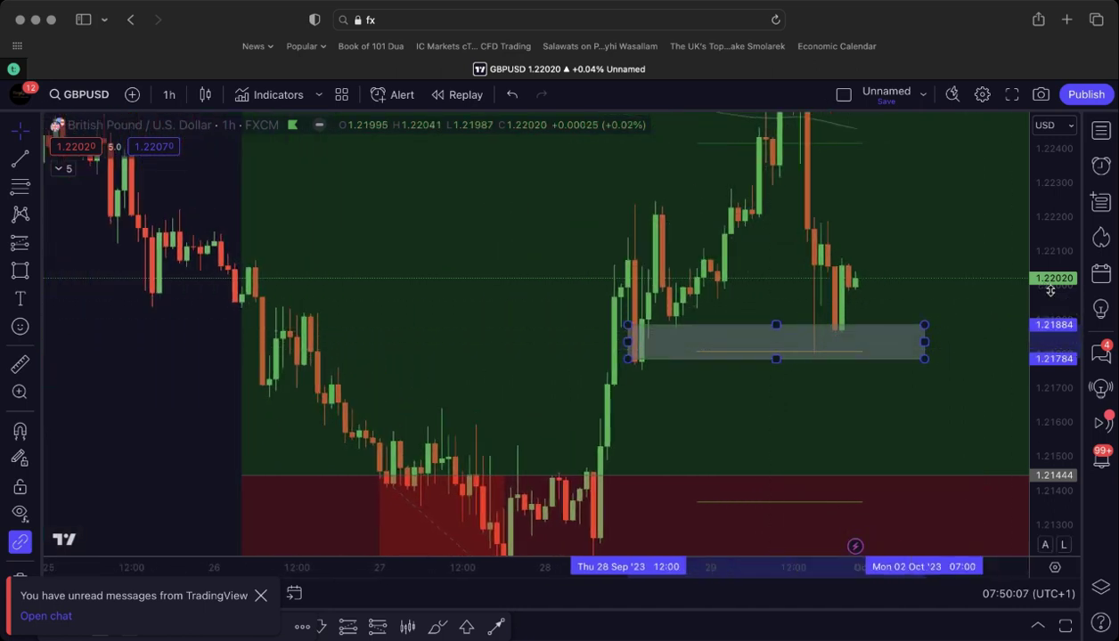
pyautogui.moveTo(1050, 291); pyautogui.dragTo(1050, 343)
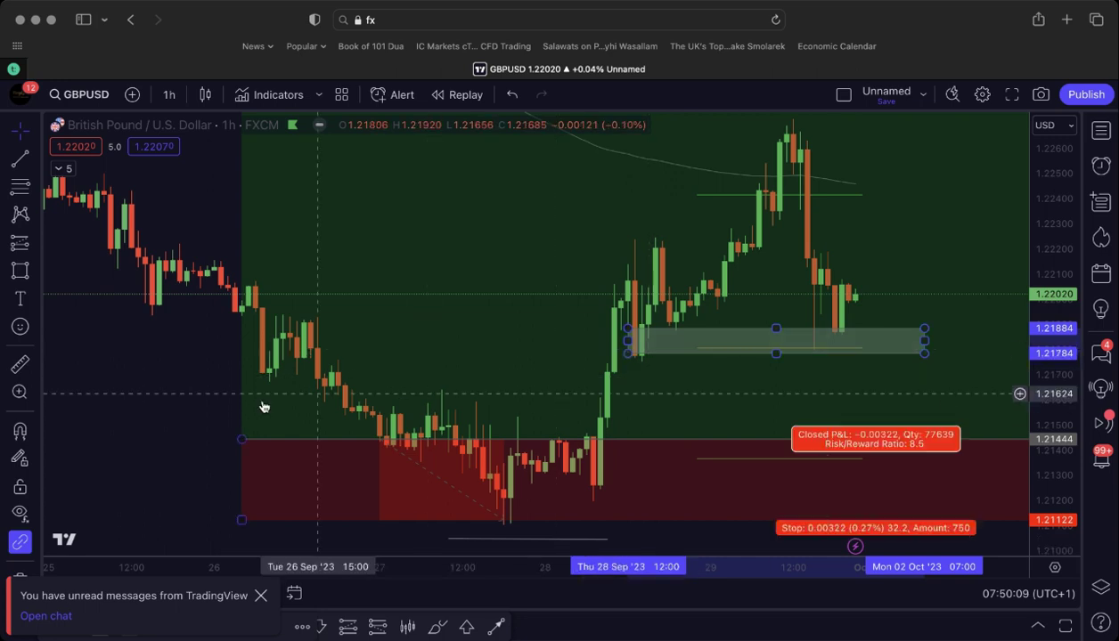
pyautogui.moveTo(165, 400); pyautogui.dragTo(117, 408)
pyautogui.hscroll(2, 106, 392)
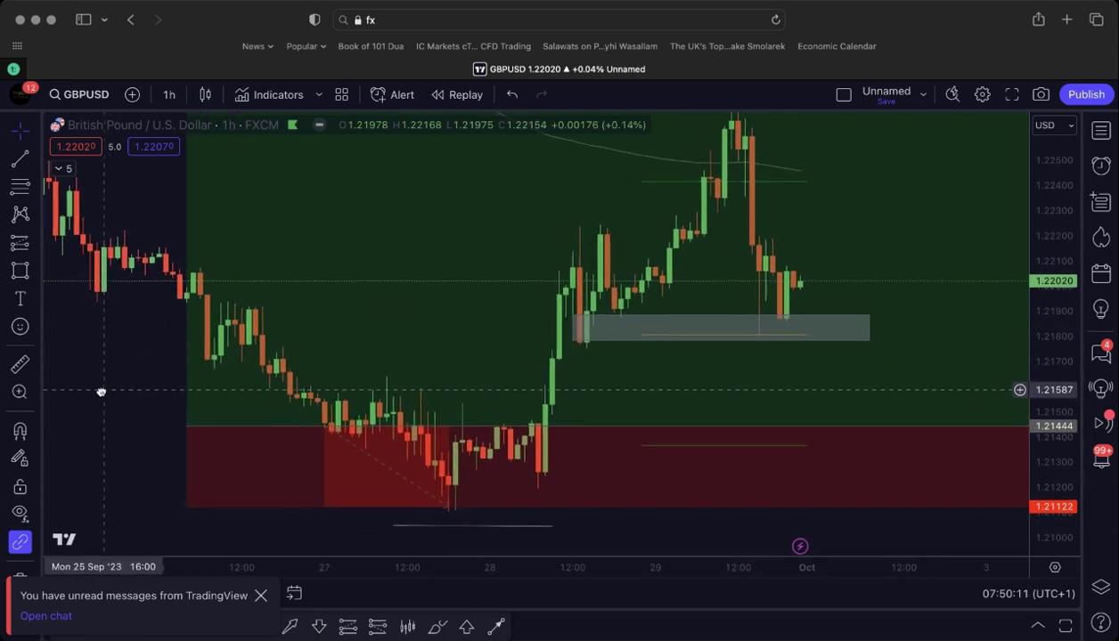
# - Draw a rising trend line from the 27 Sep low up to the right
pyautogui.click(20, 164)
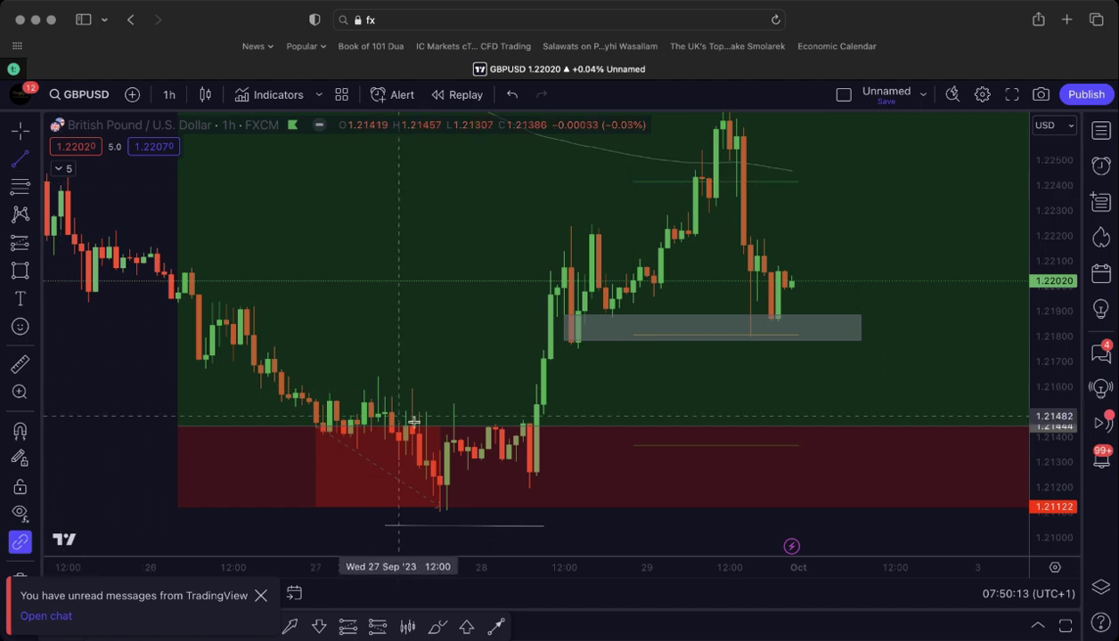
pyautogui.click(439, 514)
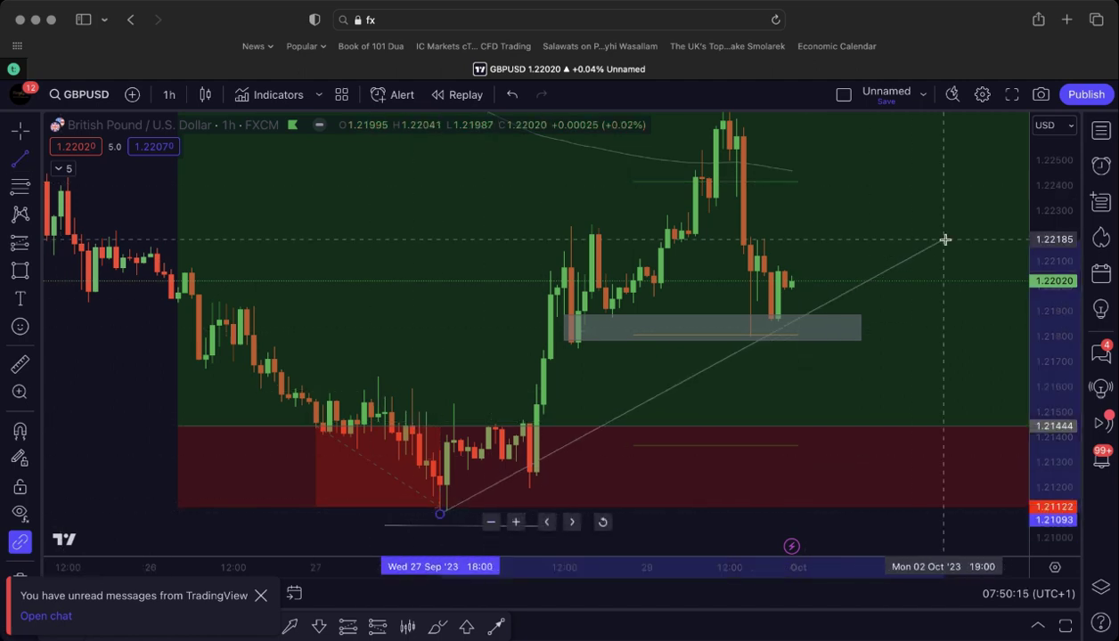
pyautogui.click(1012, 196)
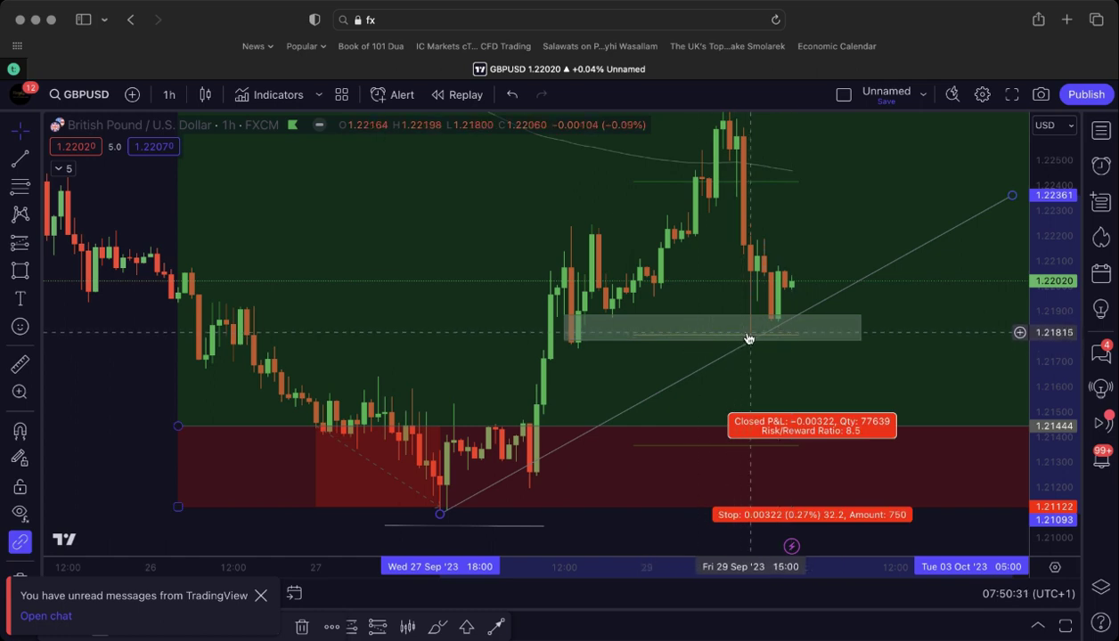
pyautogui.click(686, 327)
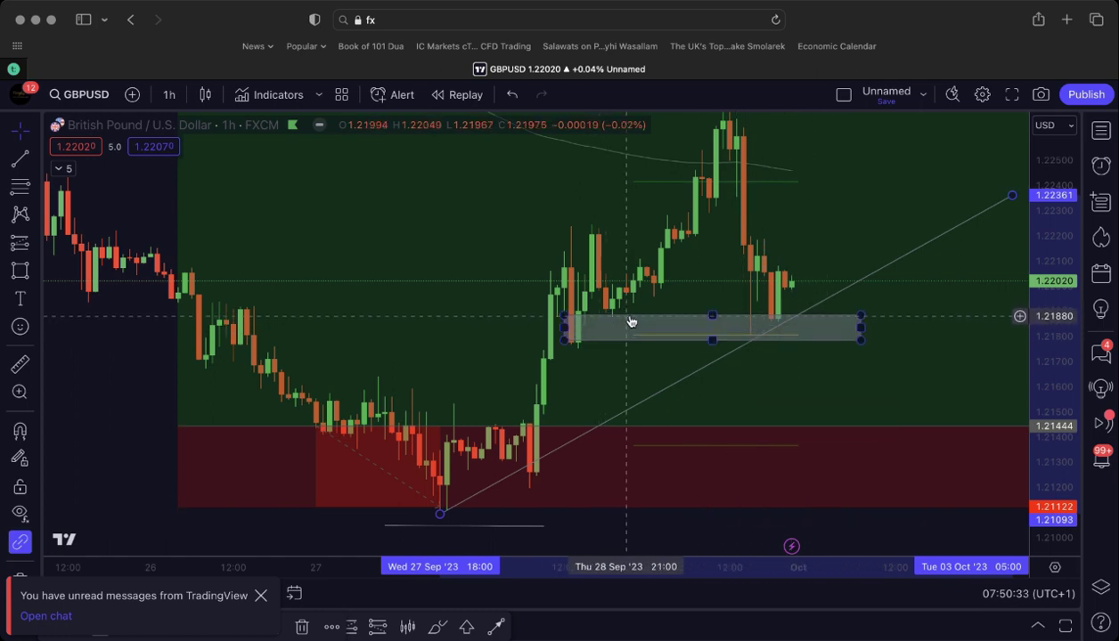
pyautogui.click(824, 352)
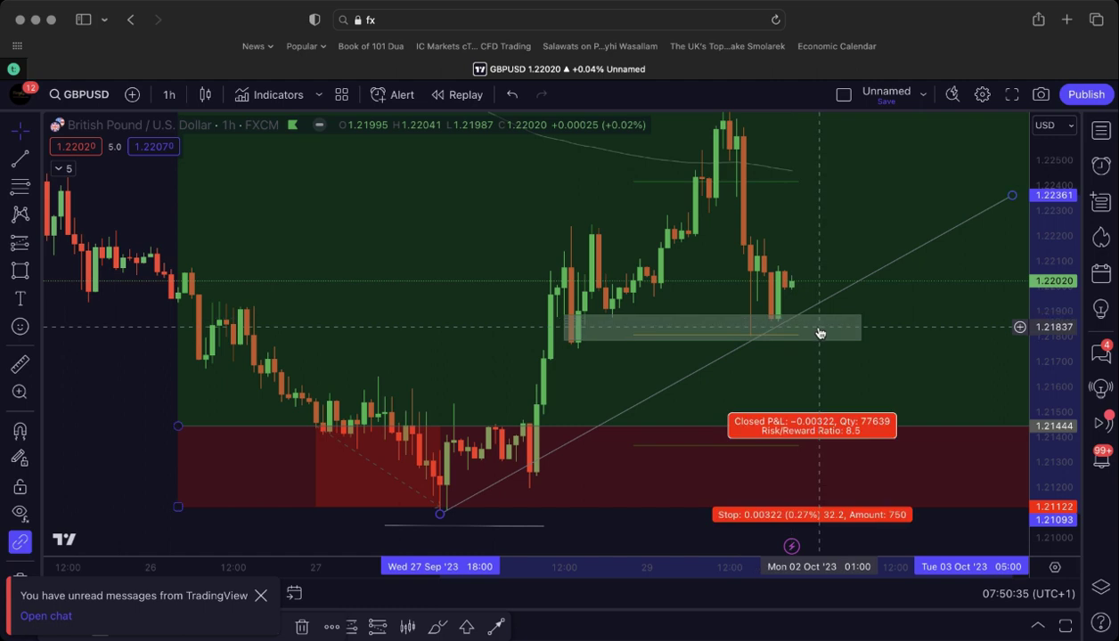
pyautogui.click(751, 344)
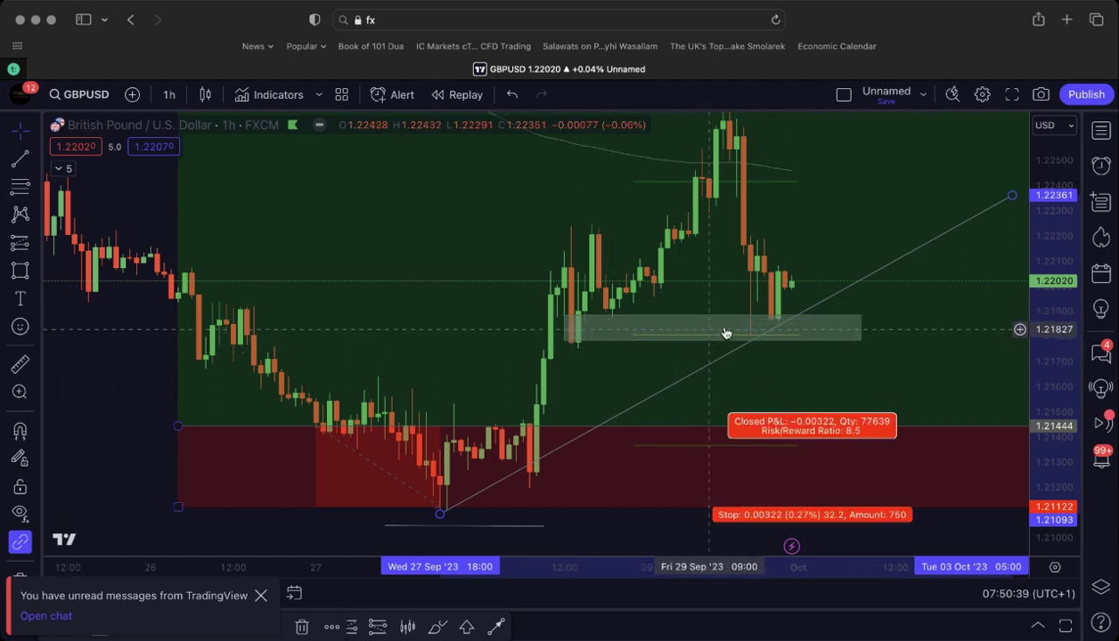
# - Draw the upper trendline from the 26 Sep swing to about 1.233 and lengthen the lower one
pyautogui.scroll(-2, 962, 285)
pyautogui.moveTo(1069, 212); pyautogui.dragTo(1042, 419)
pyautogui.scroll(-2, 895, 427)
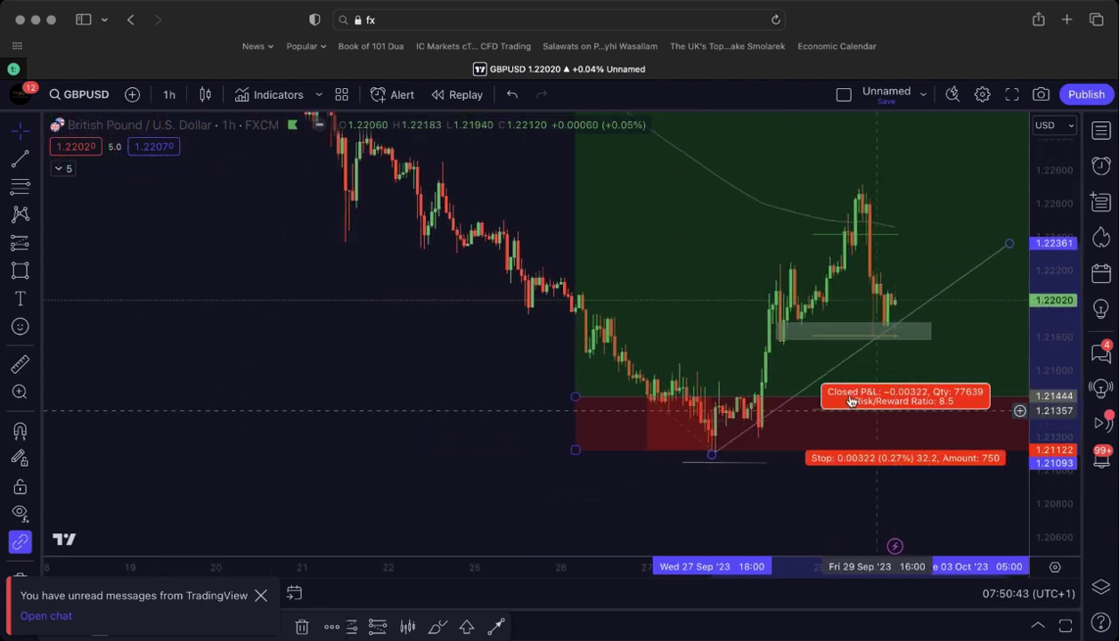
pyautogui.moveTo(439, 372); pyautogui.dragTo(267, 452)
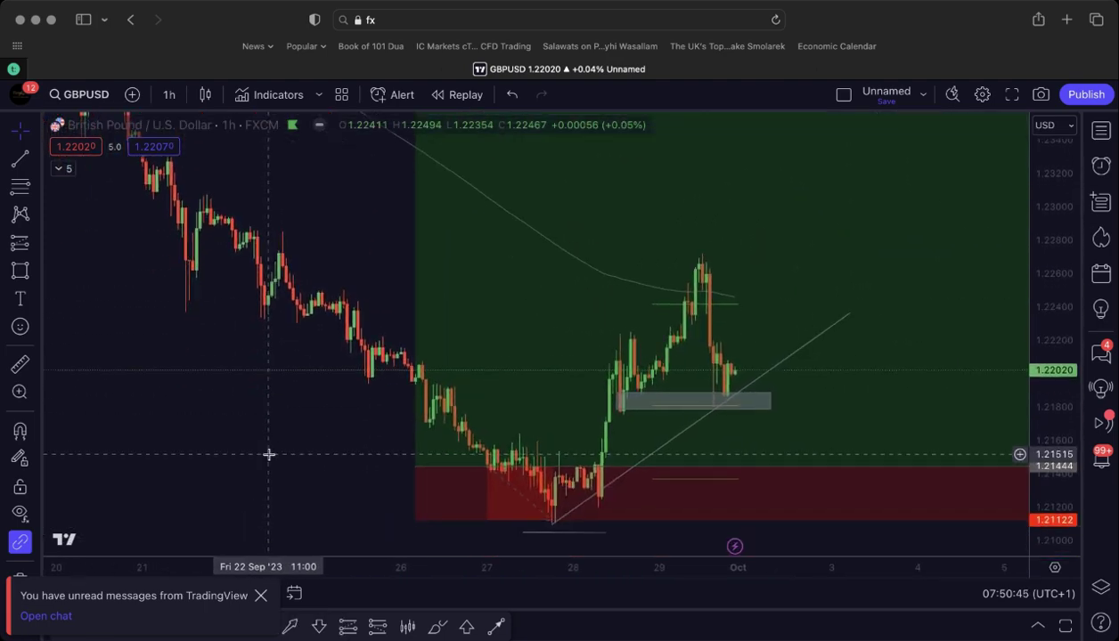
pyautogui.click(21, 162)
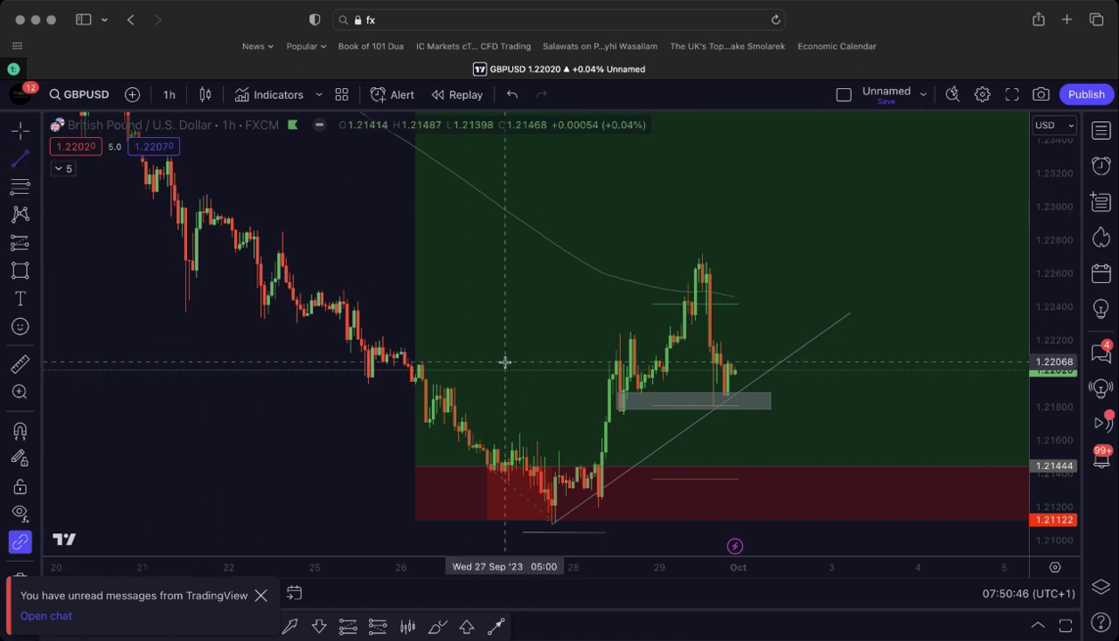
pyautogui.click(465, 421)
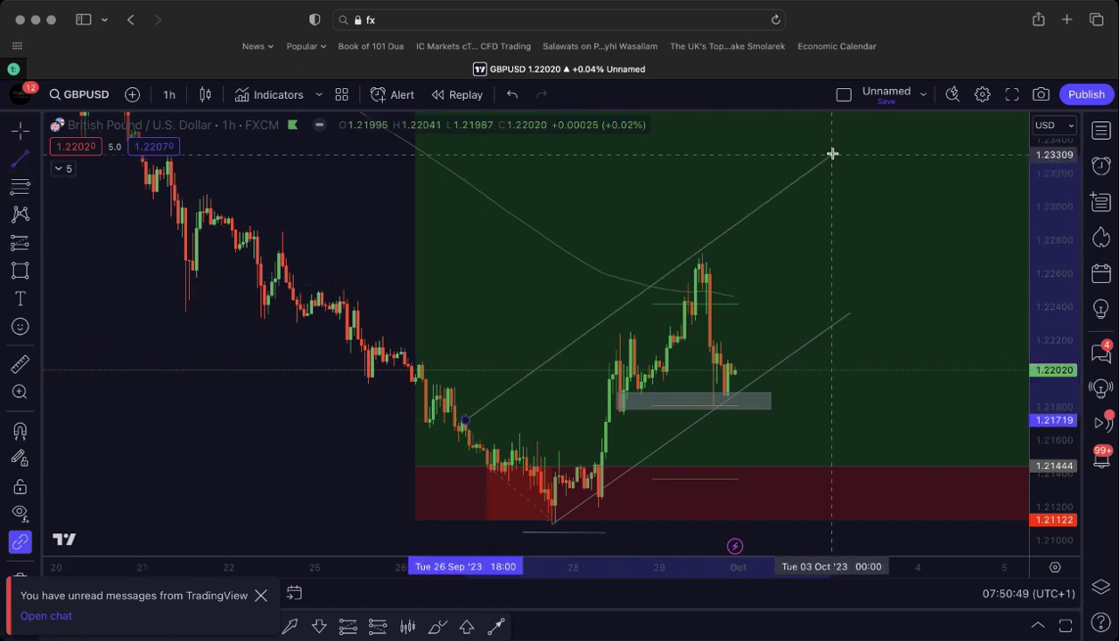
pyautogui.click(854, 135)
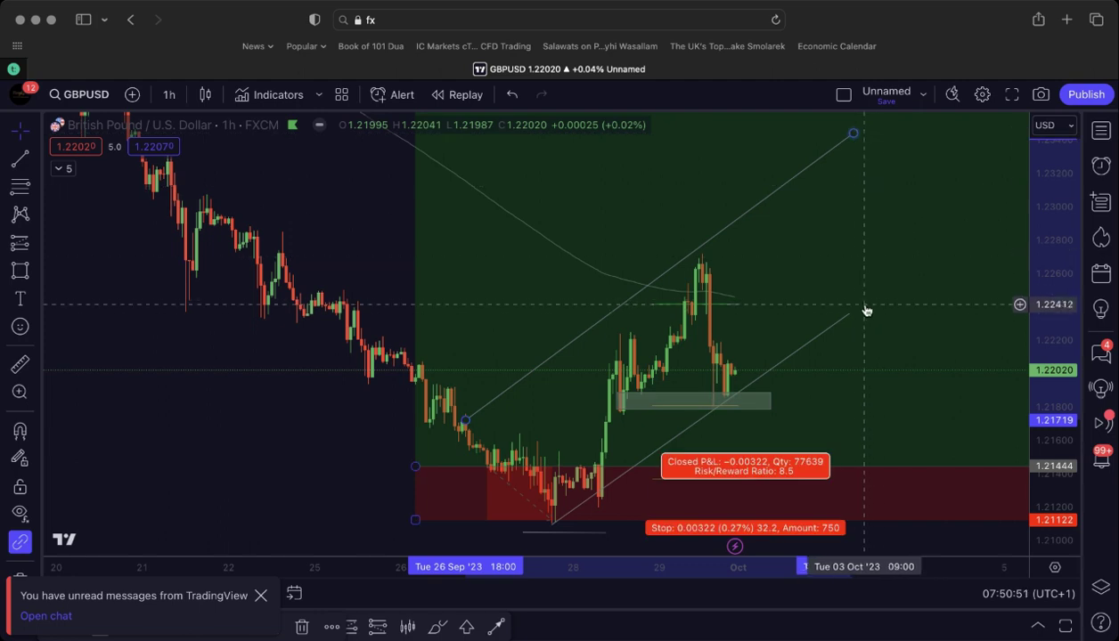
pyautogui.click(985, 200)
# - Switch GBPUSD to the 4-hour interval and widen the price range
pyautogui.click(168, 94)
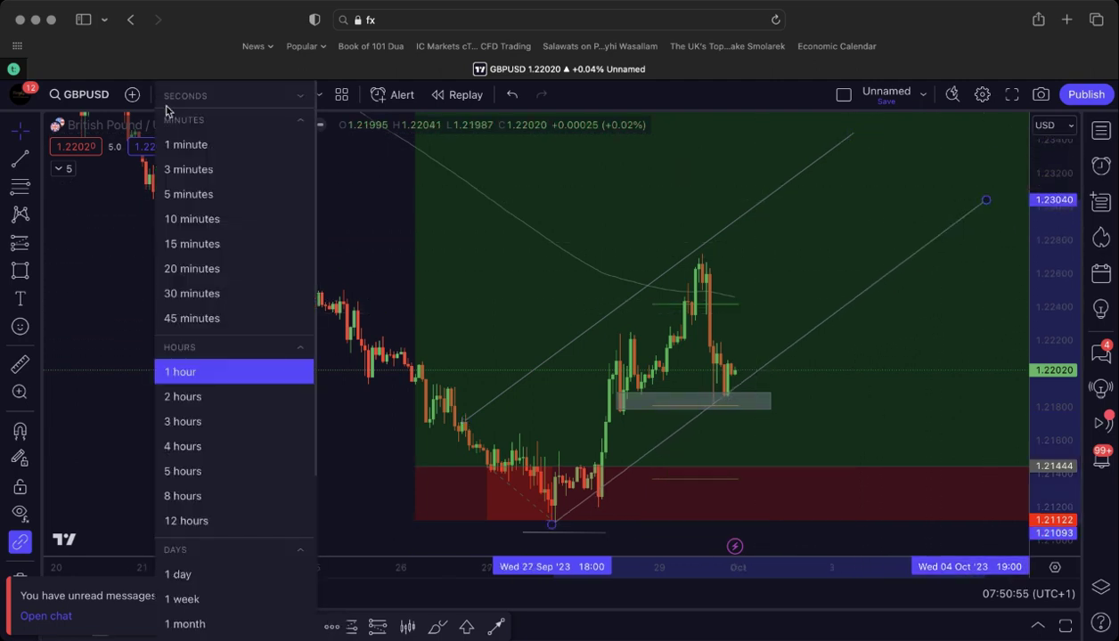
pyautogui.click(181, 444)
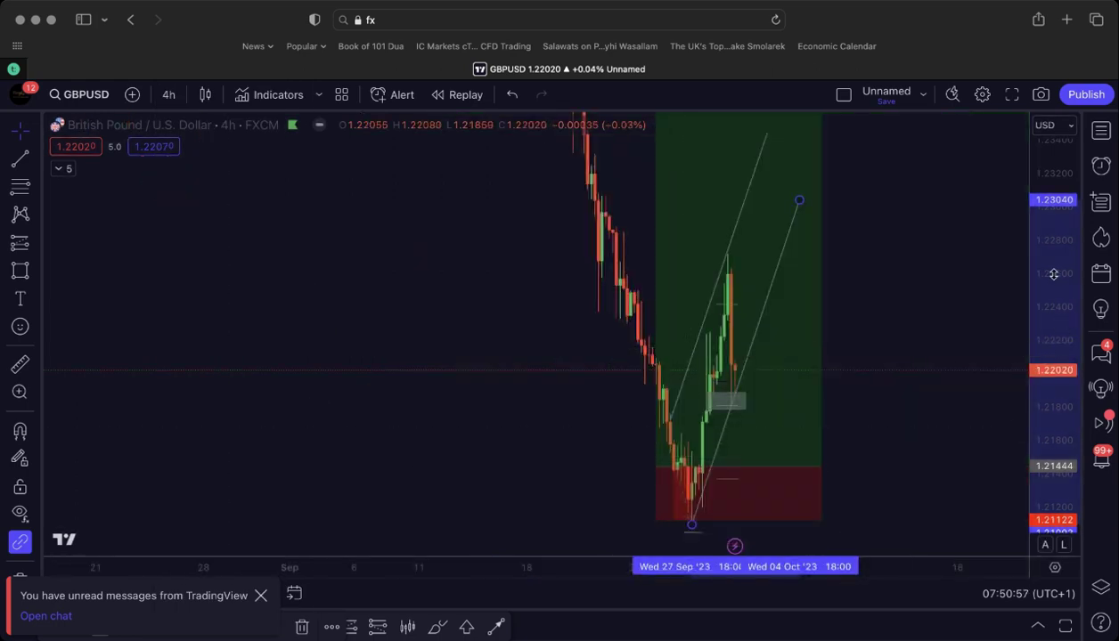
pyautogui.moveTo(1054, 275); pyautogui.dragTo(1054, 329)
pyautogui.scroll(3, 456, 449)
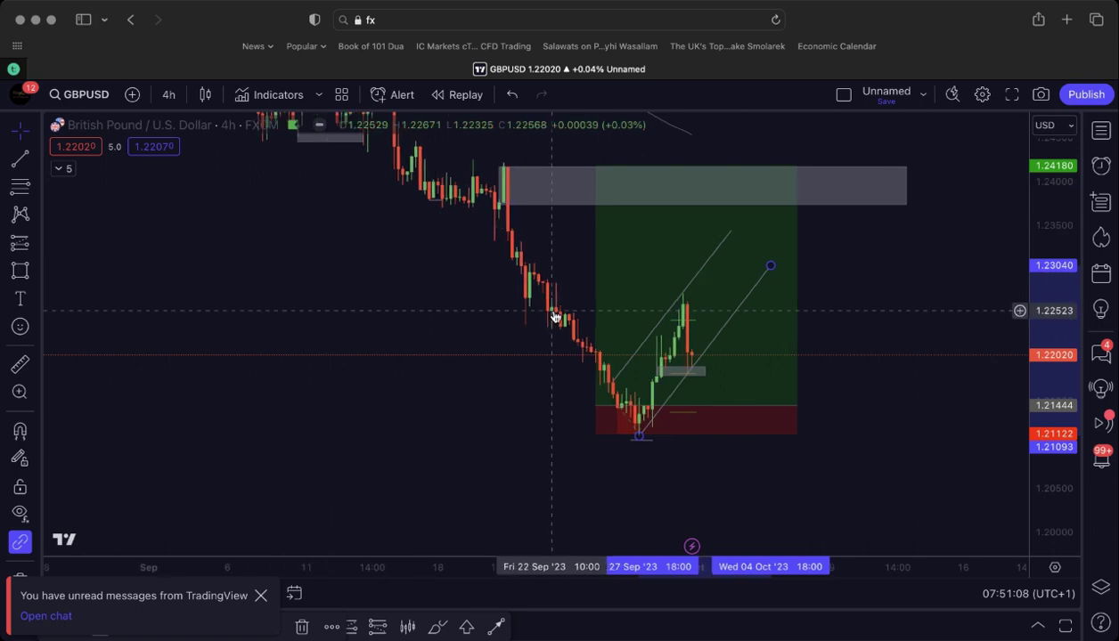
# - Zoom in on the 4-hour chart, then change it to 30-minute candles
pyautogui.scroll(3, 554, 317)
pyautogui.scroll(2, 717, 420)
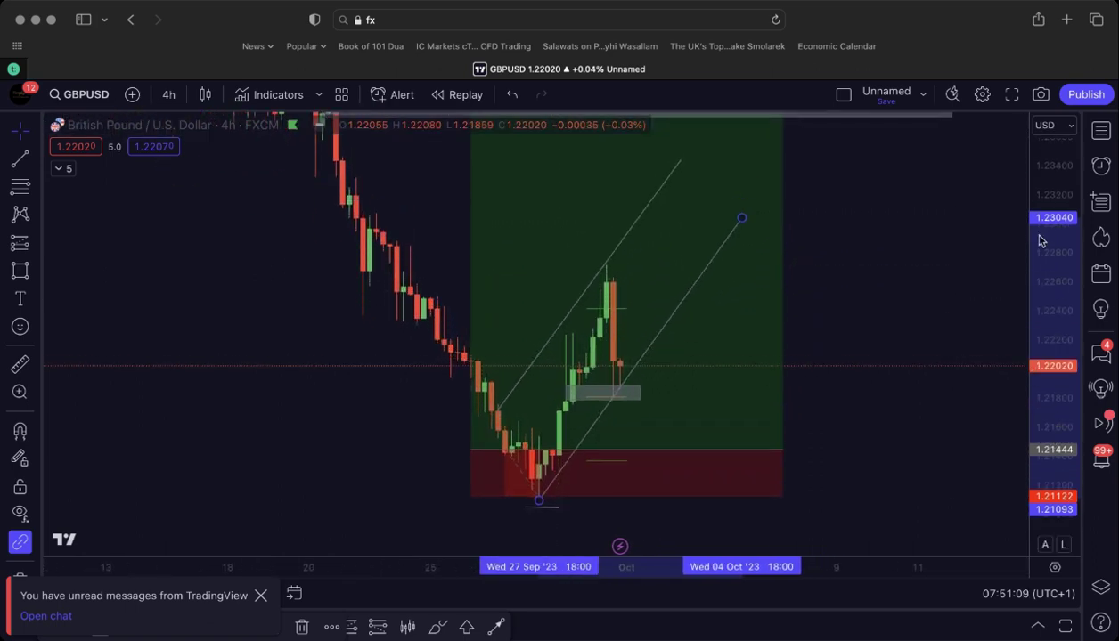
pyautogui.scroll(2, 717, 420)
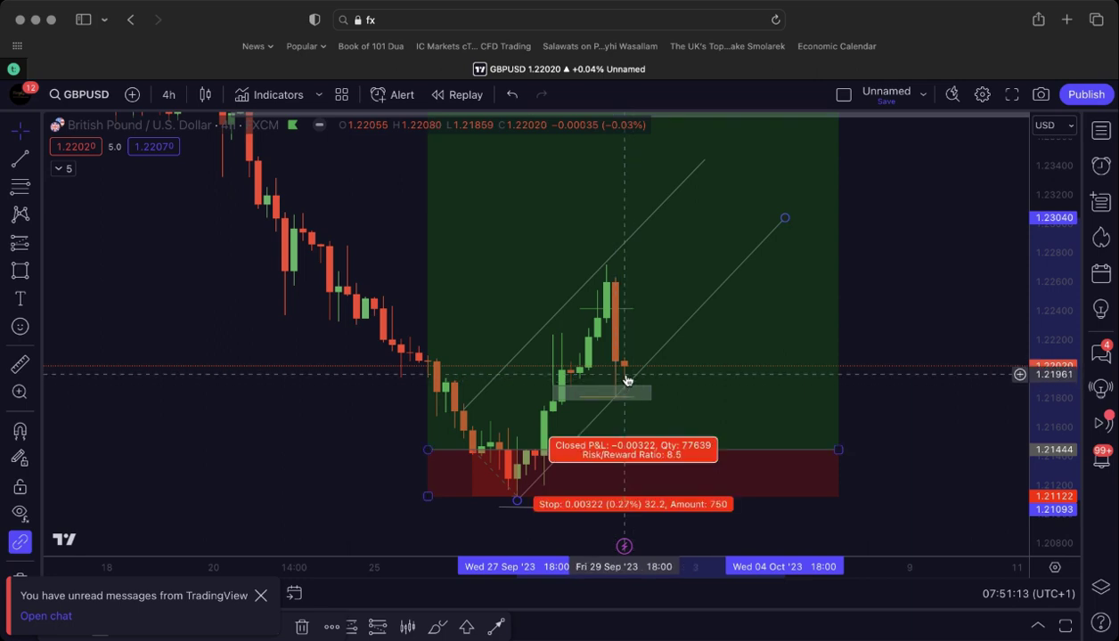
pyautogui.click(166, 96)
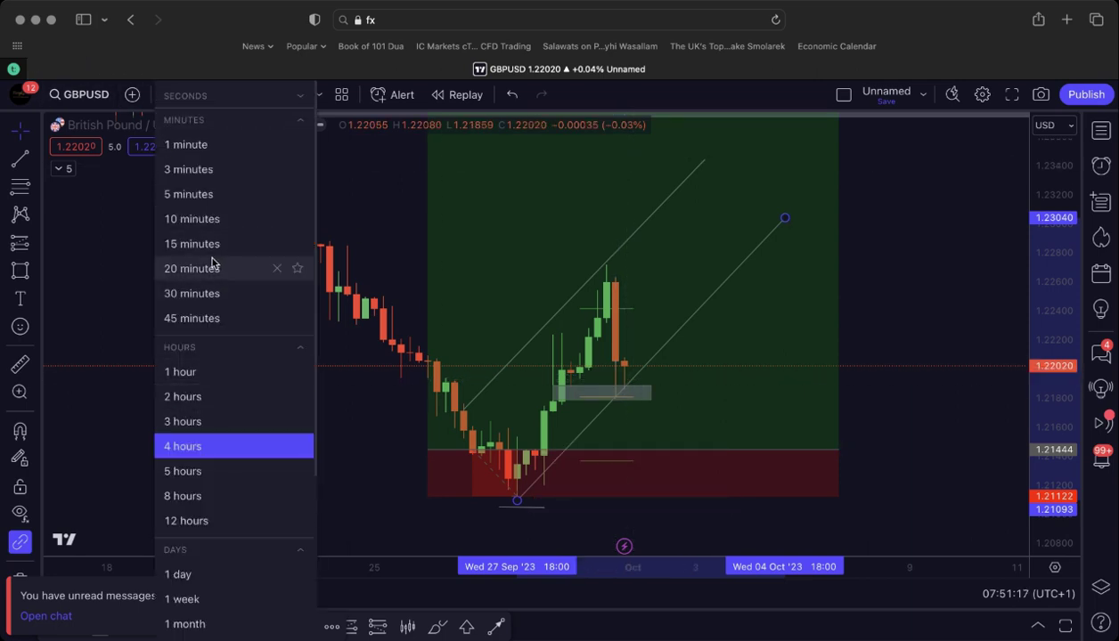
pyautogui.click(194, 293)
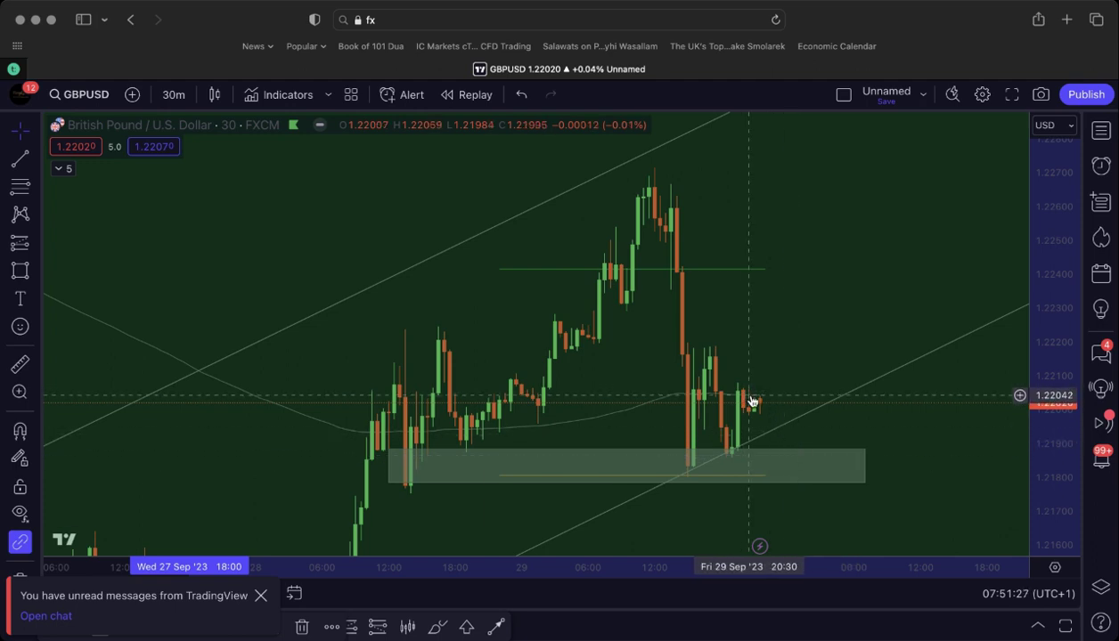
# - Stay on 30 minutes, compress the price scale and centre the recent candles and grey zone
pyautogui.click(171, 96)
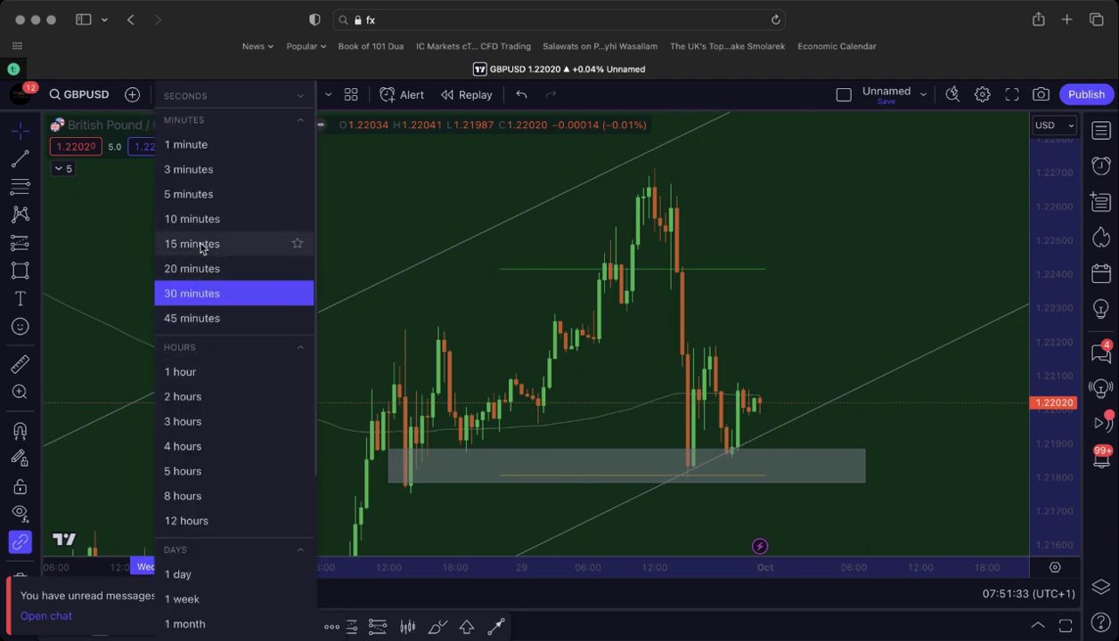
pyautogui.click(189, 293)
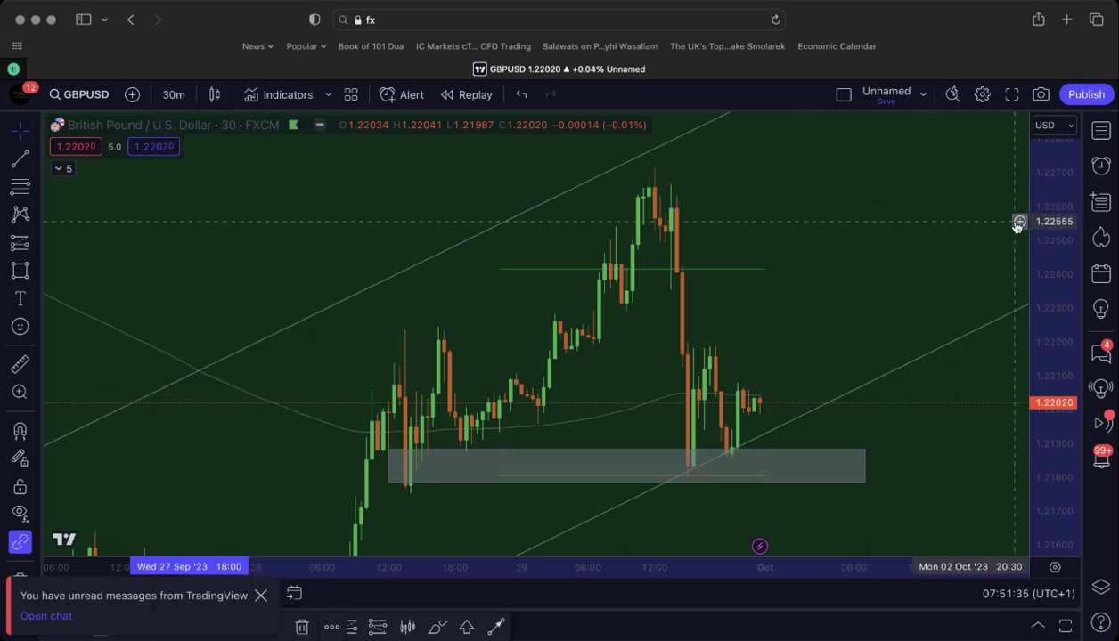
pyautogui.moveTo(1055, 240); pyautogui.dragTo(1054, 294)
pyautogui.hscroll(-5, 638, 347)
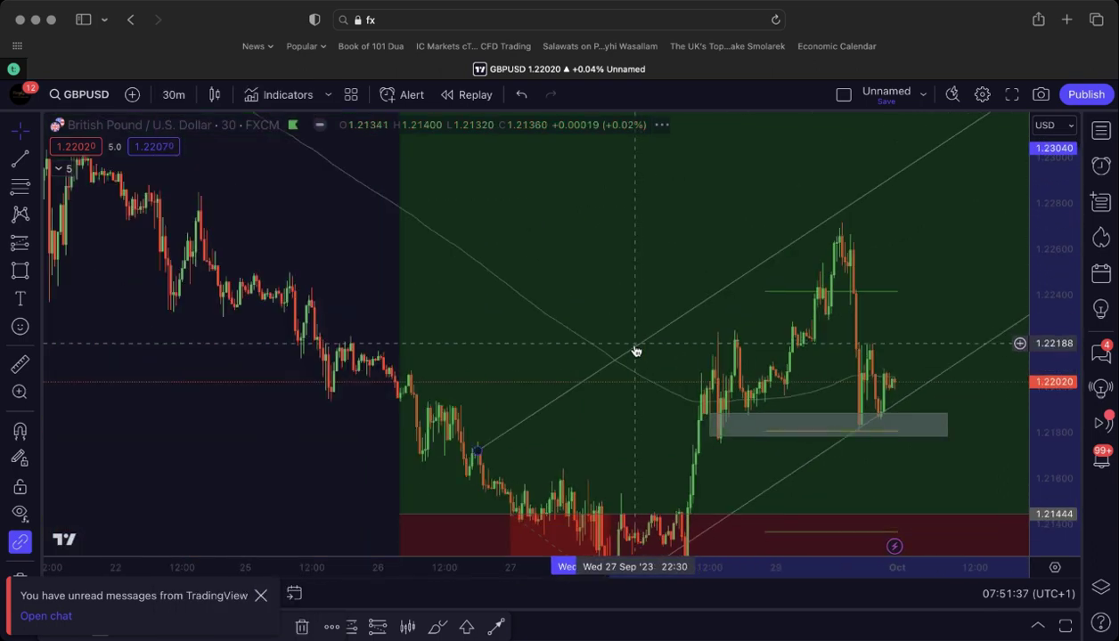
pyautogui.moveTo(496, 445); pyautogui.dragTo(664, 554)
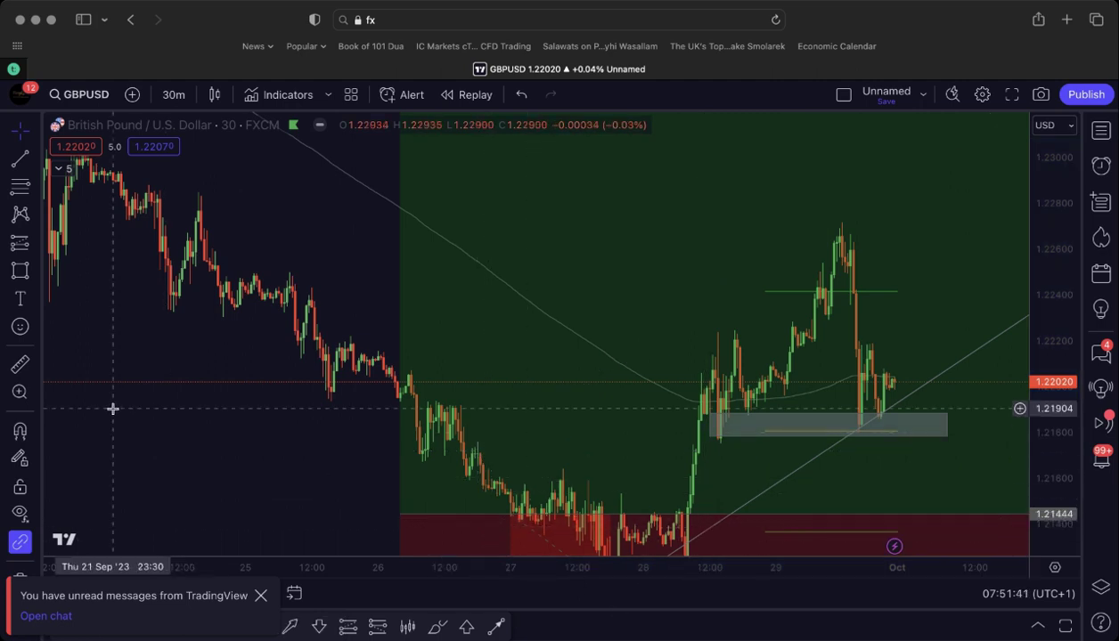
pyautogui.moveTo(200, 394); pyautogui.dragTo(62, 314)
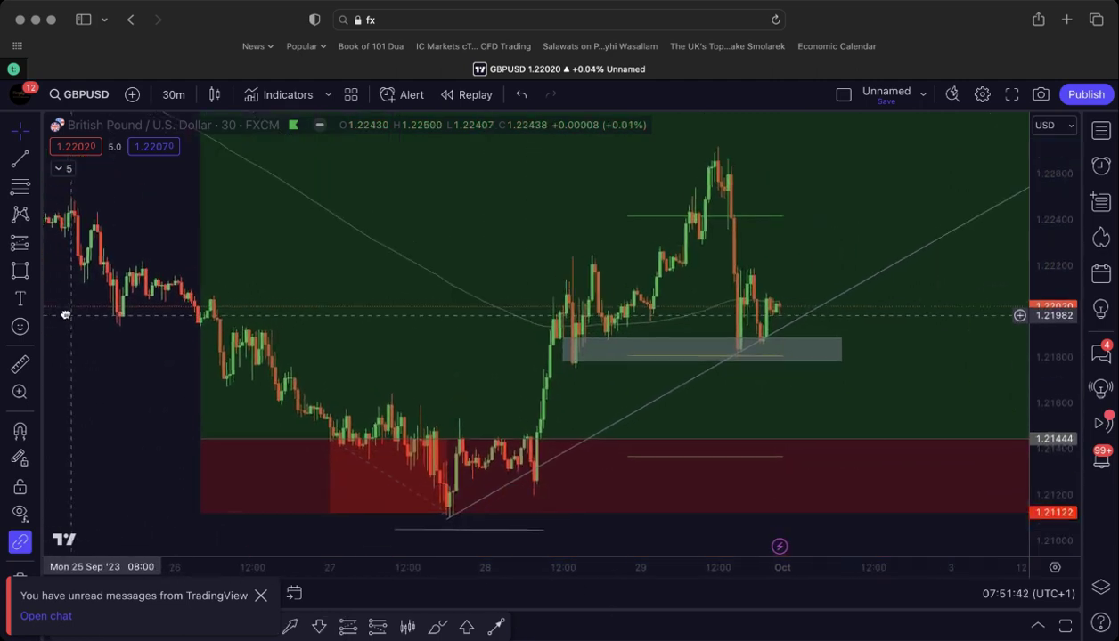
# - Place a long at the latest candle (entry 1.21992) with stop 1.21708 below the zone, then view 1-hour
pyautogui.click(34, 242)
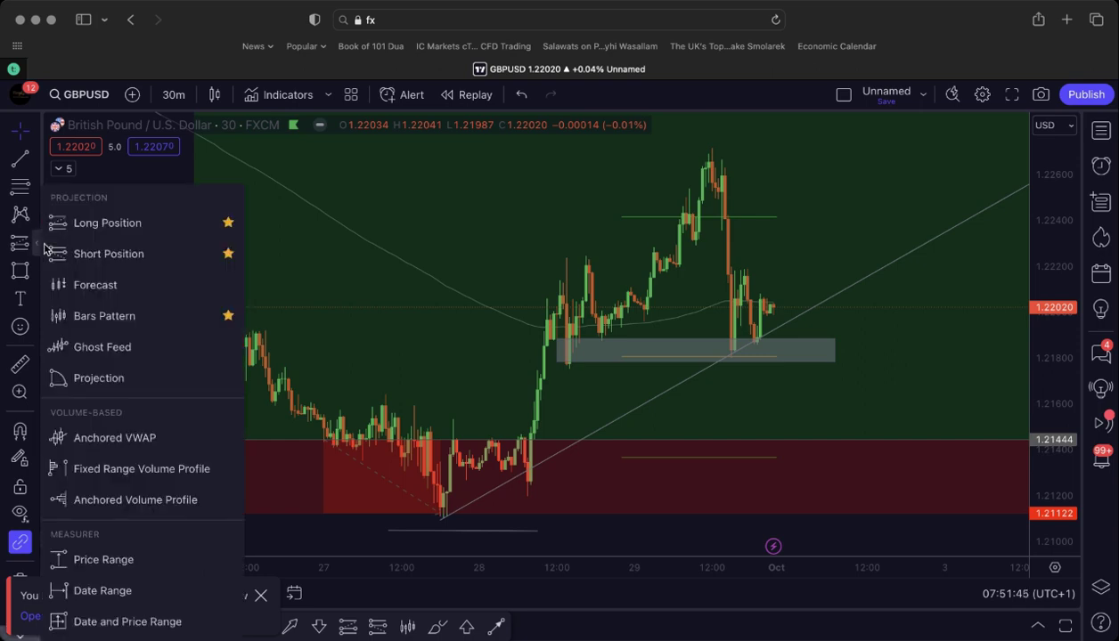
pyautogui.click(92, 223)
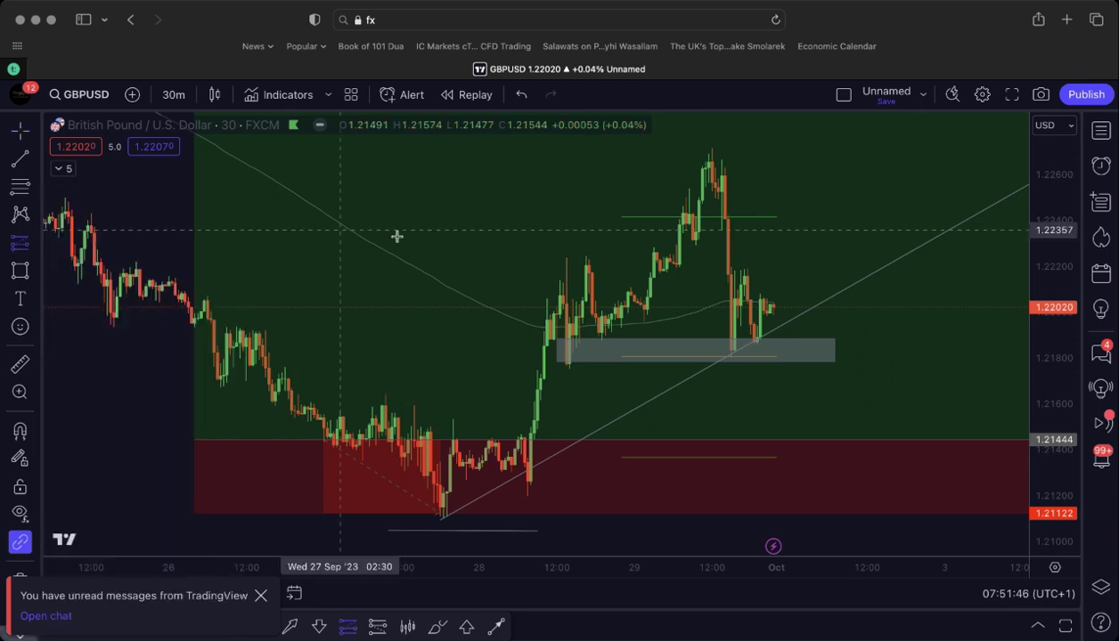
pyautogui.click(766, 314)
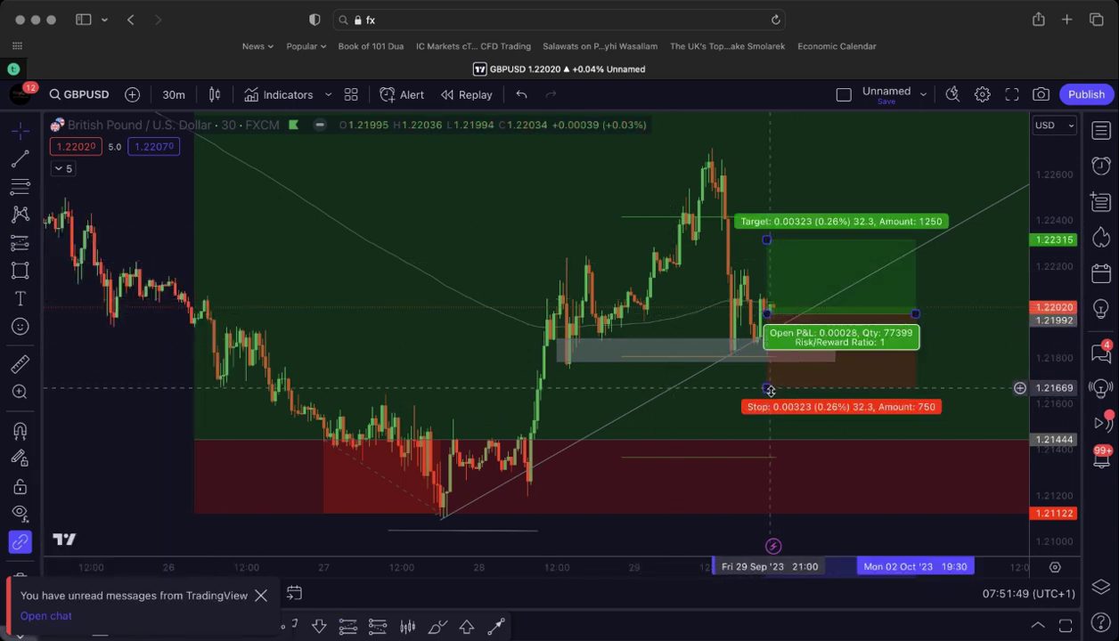
pyautogui.moveTo(770, 390); pyautogui.dragTo(767, 378)
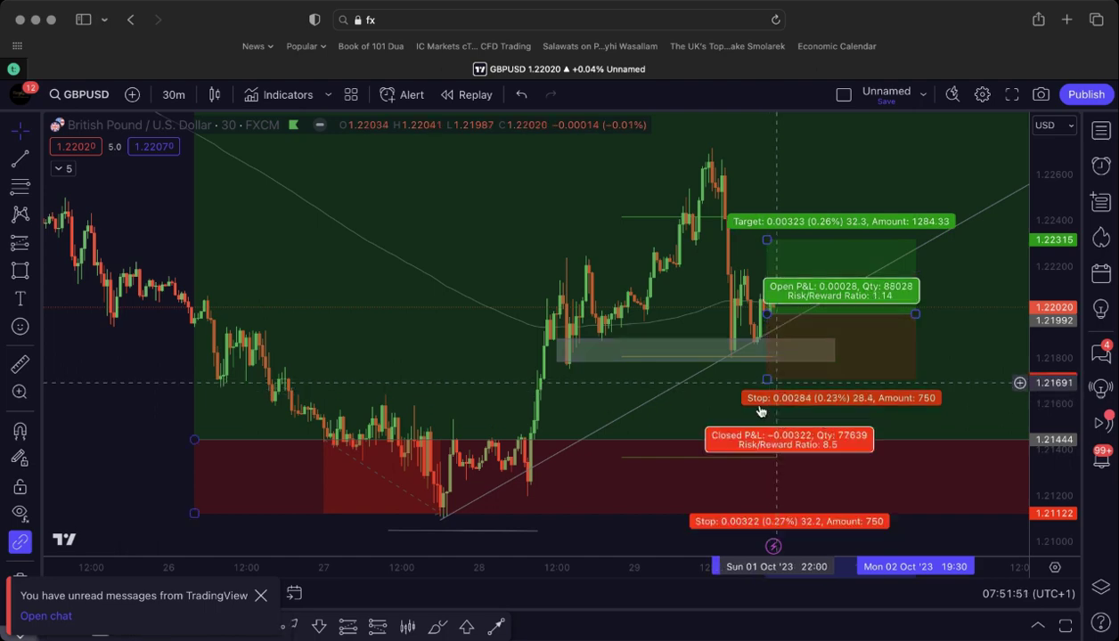
pyautogui.scroll(-5, 604, 508)
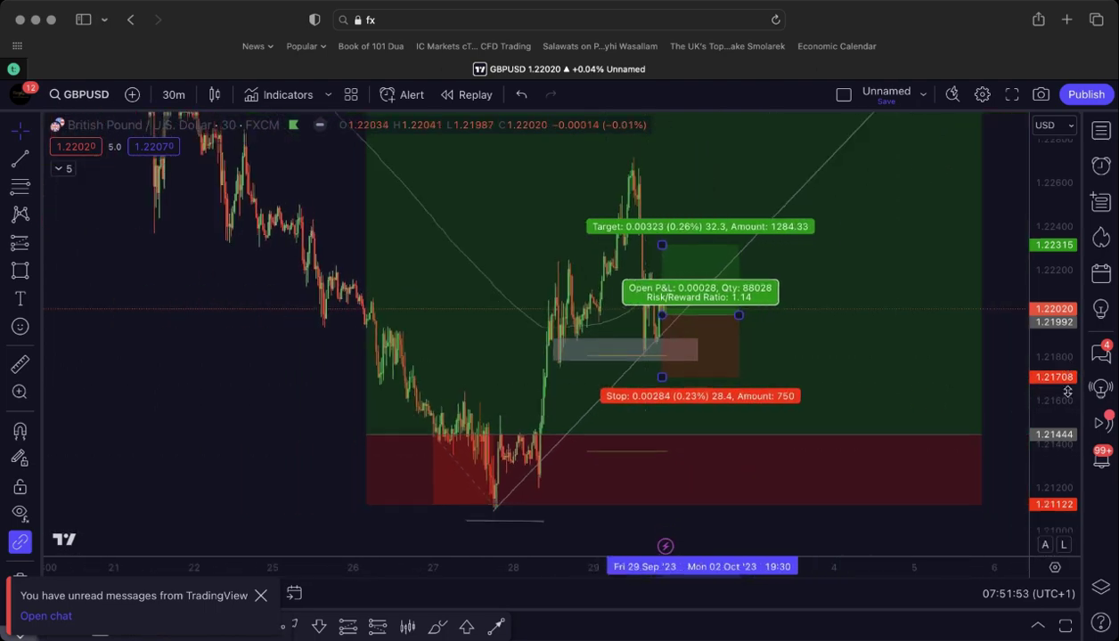
pyautogui.hotkey('alt', 'r')
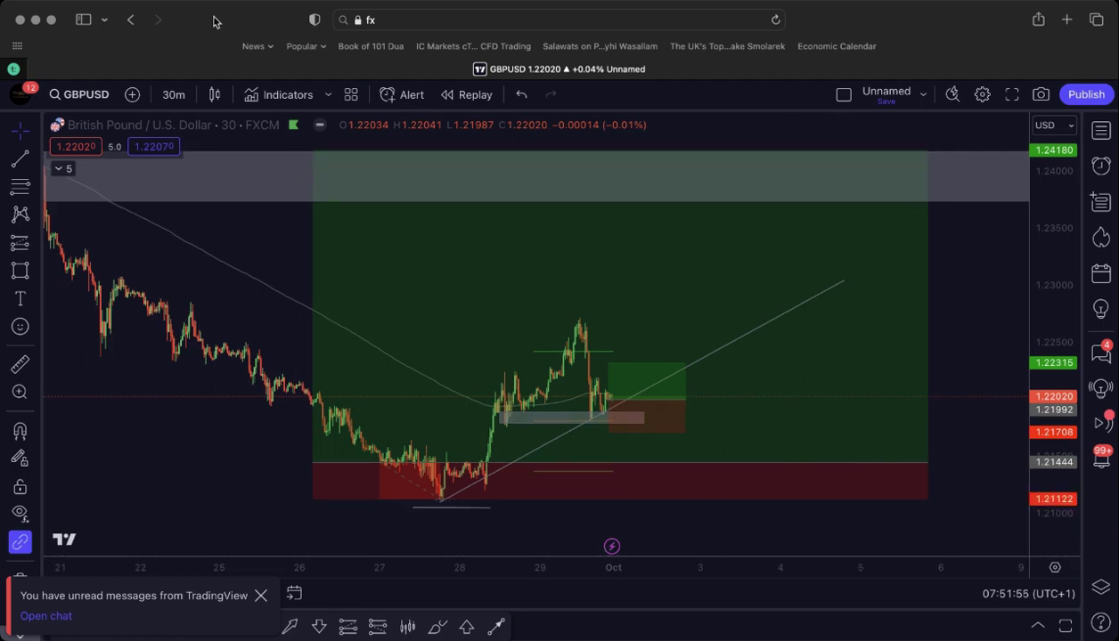
pyautogui.click(182, 93)
pyautogui.click(223, 369)
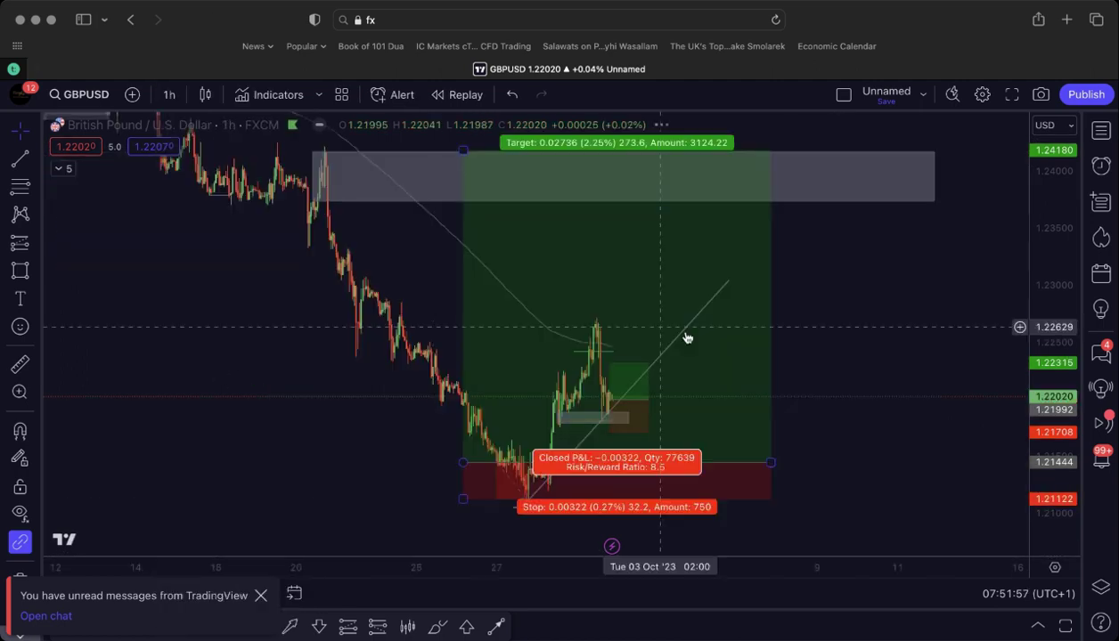
# - Stretch the new long's target to about 1.24167 with stop 1.21691, then show the Major Pairs watchlist
pyautogui.click(599, 392)
pyautogui.moveTo(598, 391)
pyautogui.mouseDown()
pyautogui.moveTo(631, 375)
pyautogui.moveTo(611, 154)
pyautogui.mouseUp()
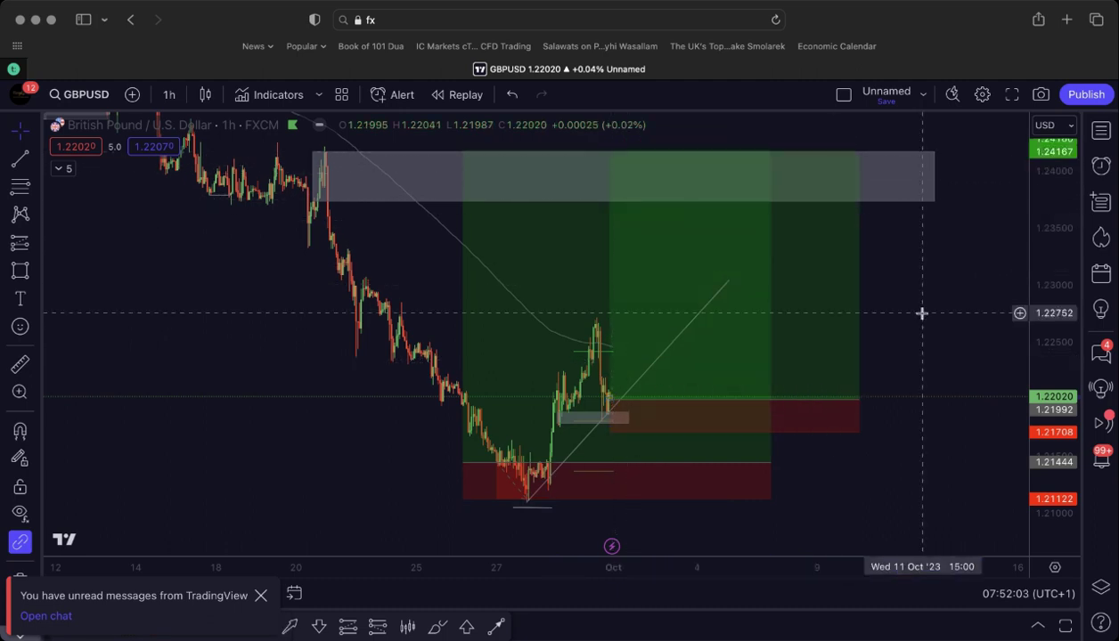
pyautogui.moveTo(612, 430); pyautogui.dragTo(613, 434)
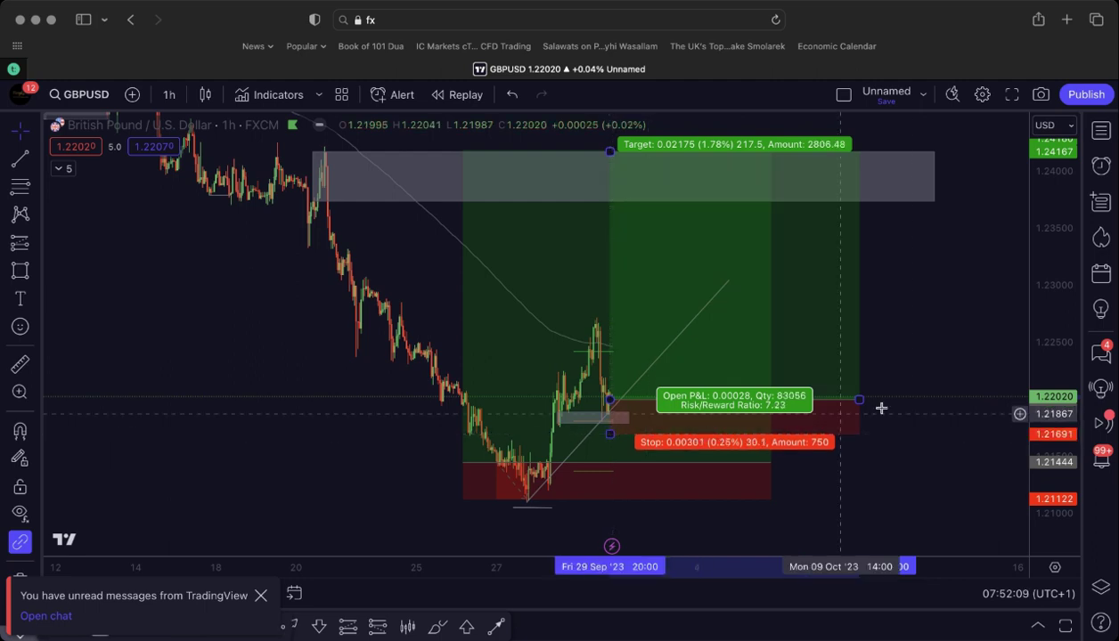
pyautogui.click(956, 392)
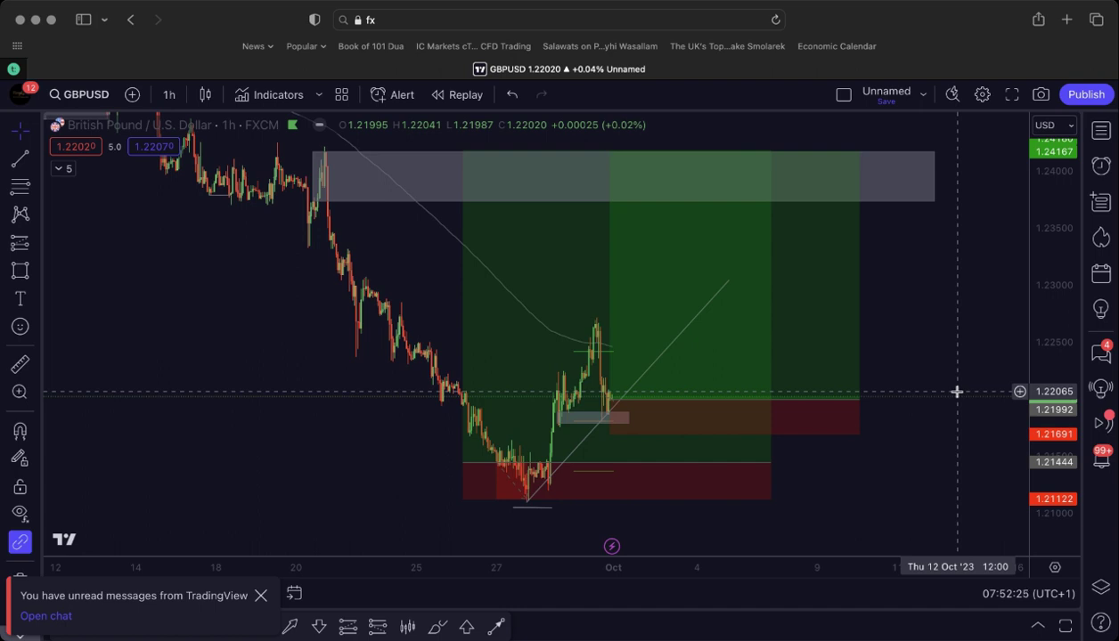
pyautogui.click(1106, 127)
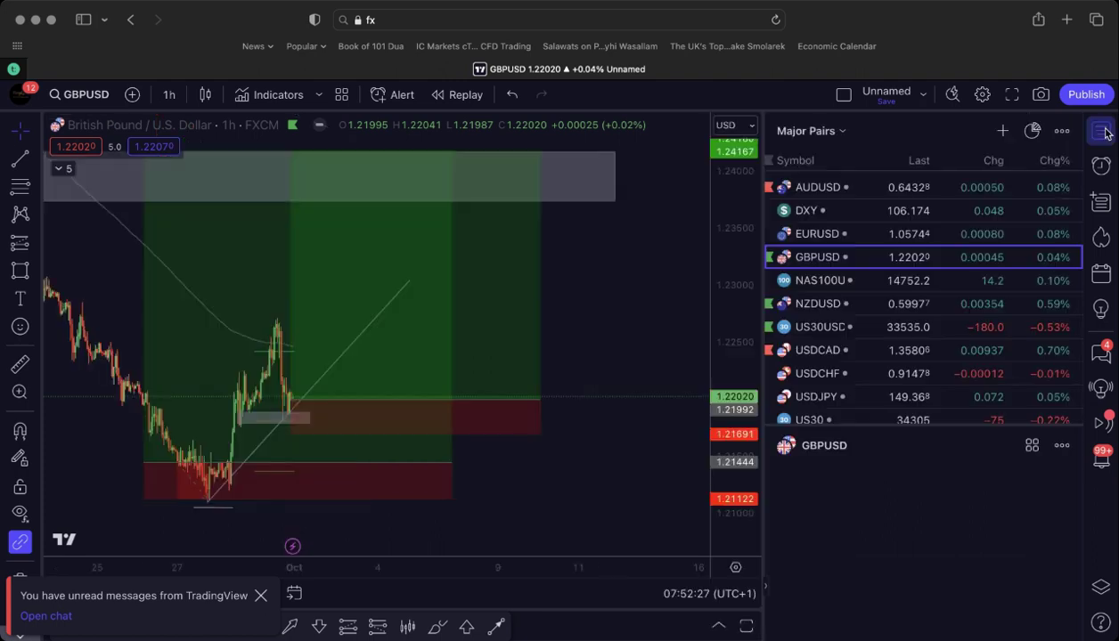
# - View EURUSD on 4-hour candles, then switch the chart to USDCHF
pyautogui.click(818, 236)
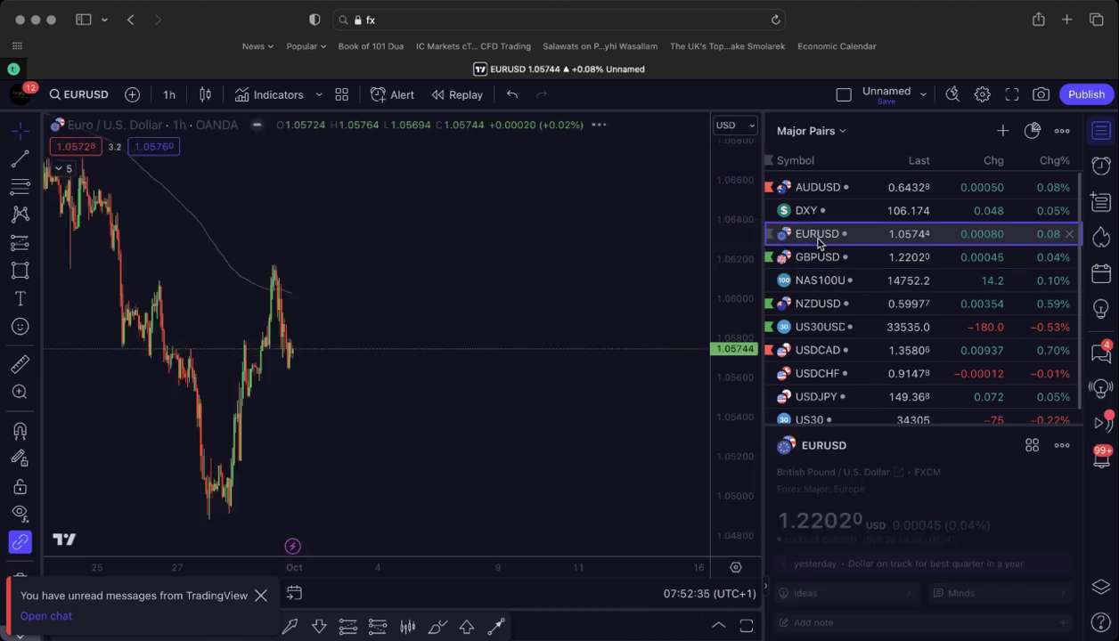
pyautogui.scroll(3, 521, 339)
pyautogui.scroll(5, 521, 339)
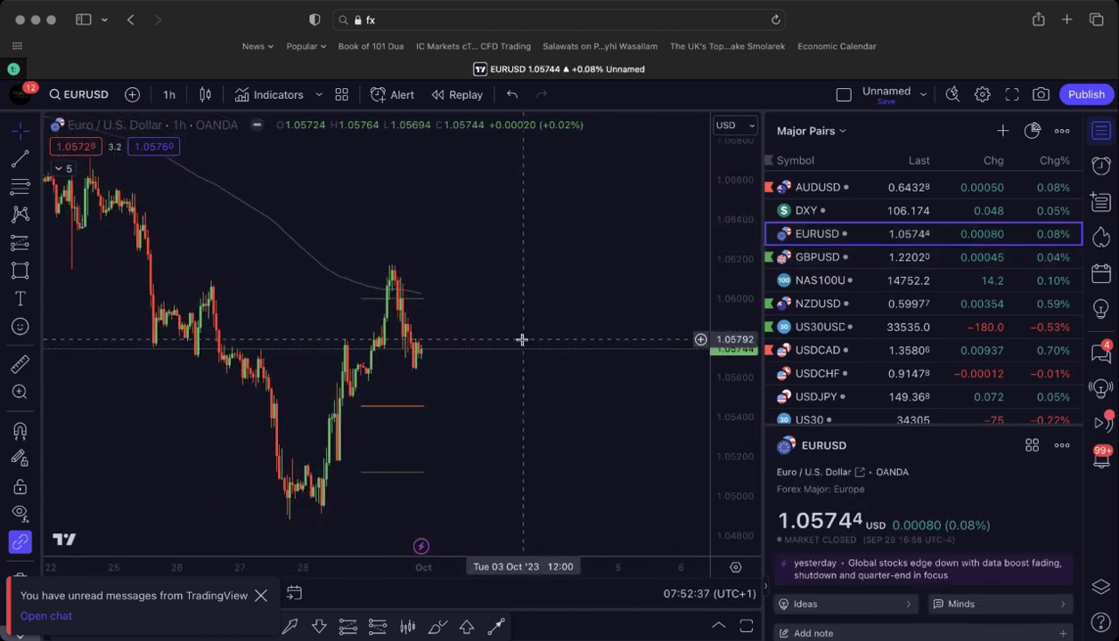
pyautogui.scroll(-3, 521, 339)
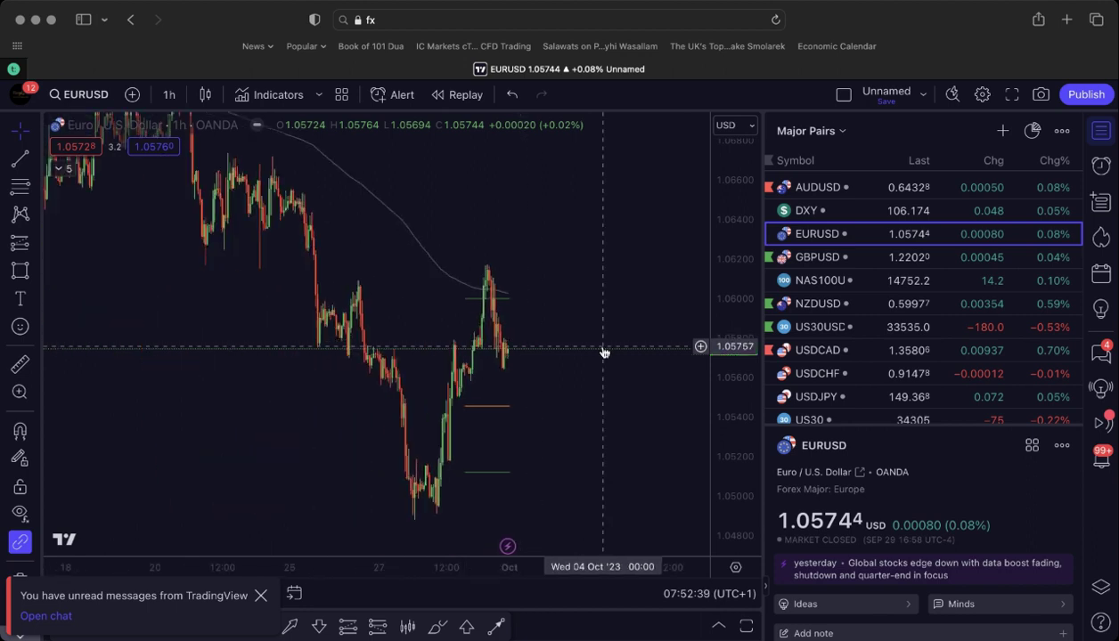
pyautogui.click(168, 94)
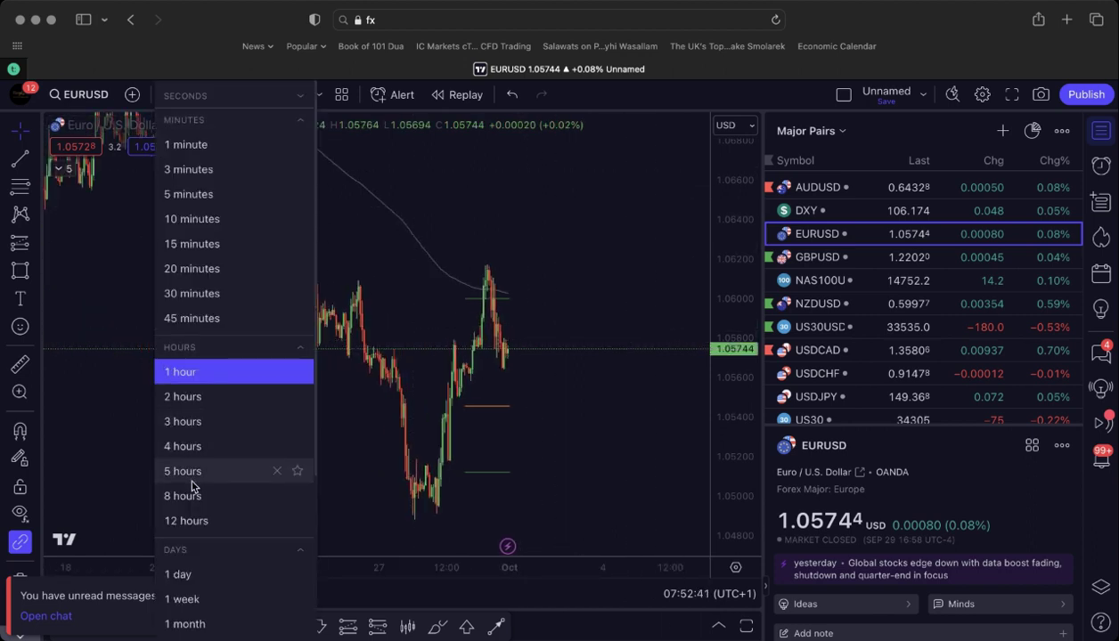
pyautogui.click(195, 448)
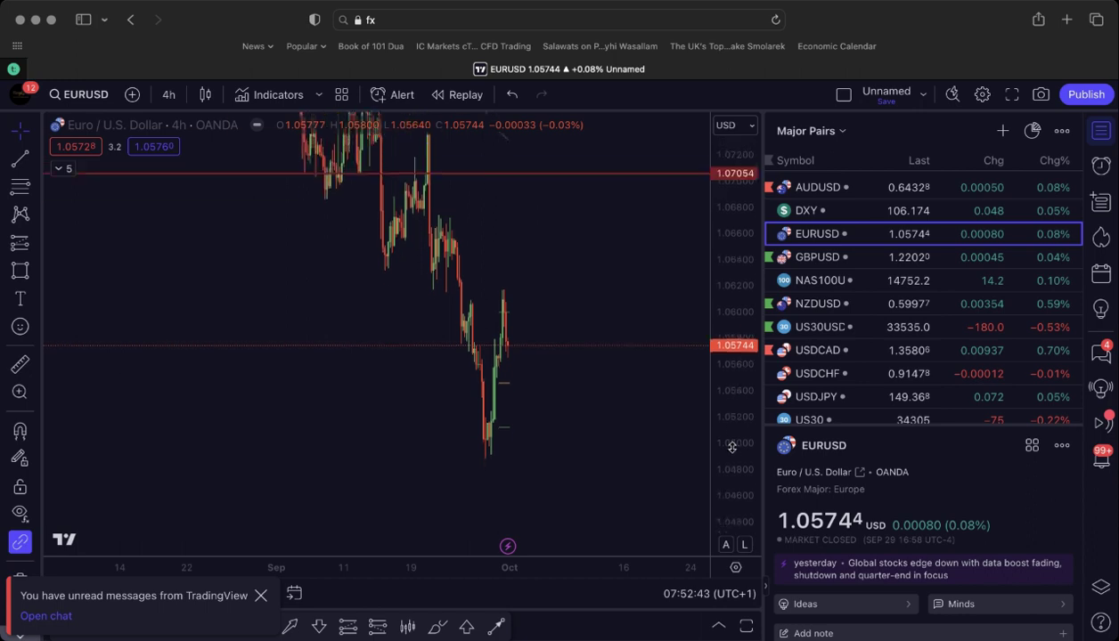
pyautogui.scroll(3, 502, 361)
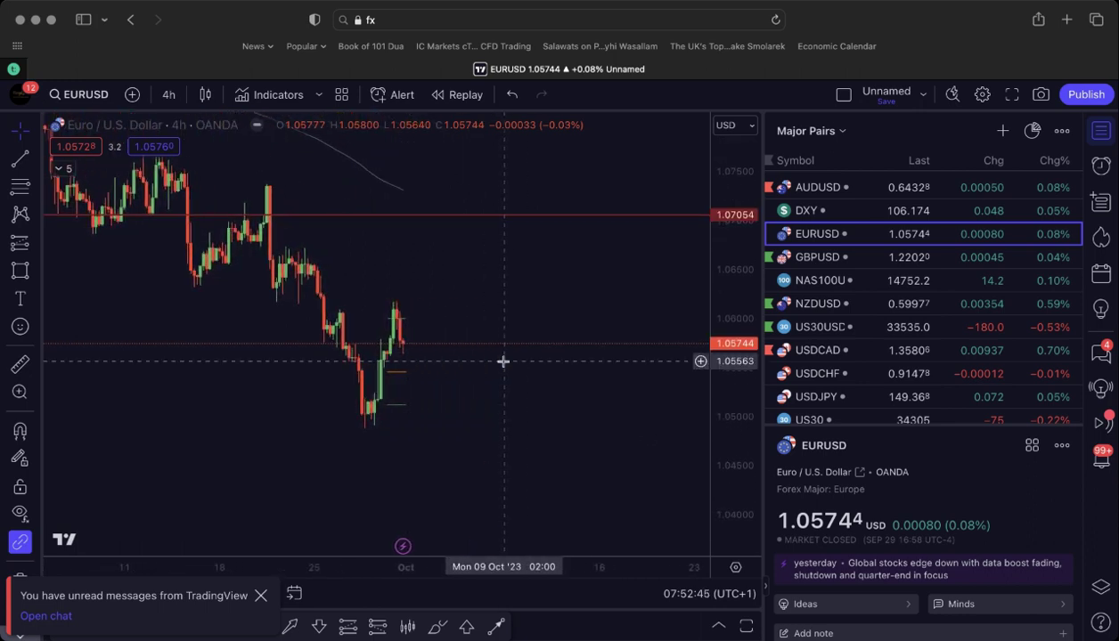
pyautogui.scroll(2, 503, 361)
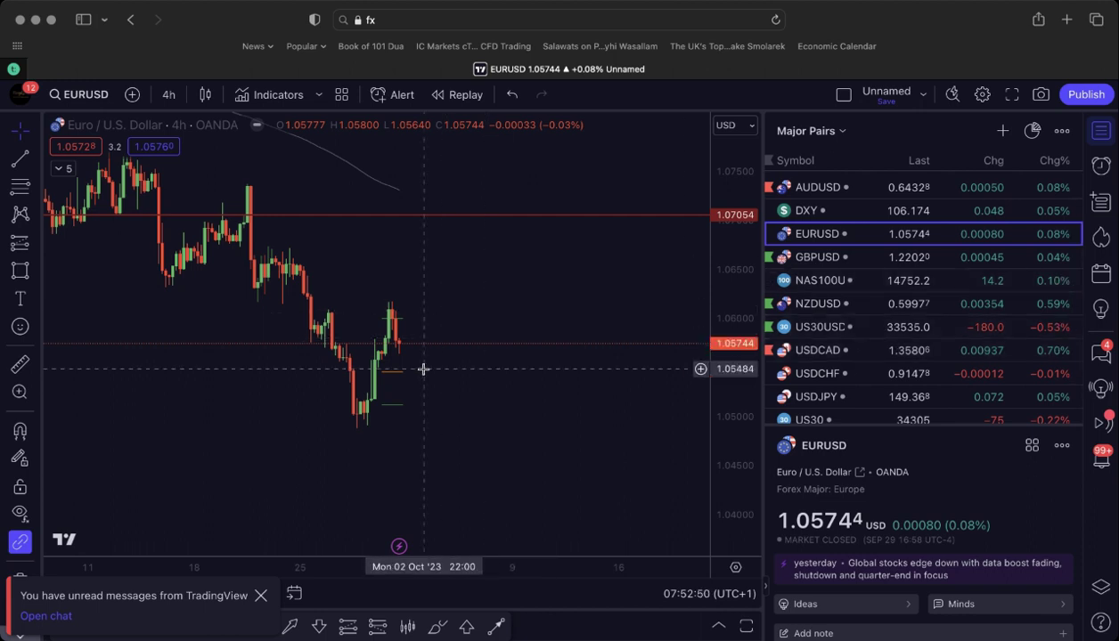
pyautogui.moveTo(487, 424); pyautogui.dragTo(500, 455)
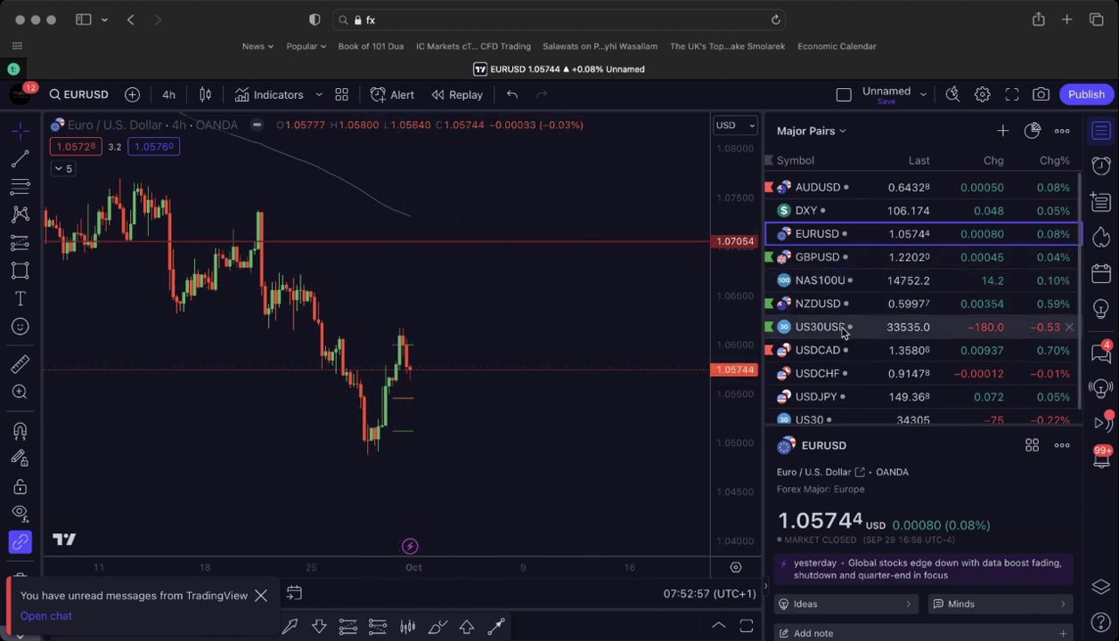
pyautogui.click(838, 375)
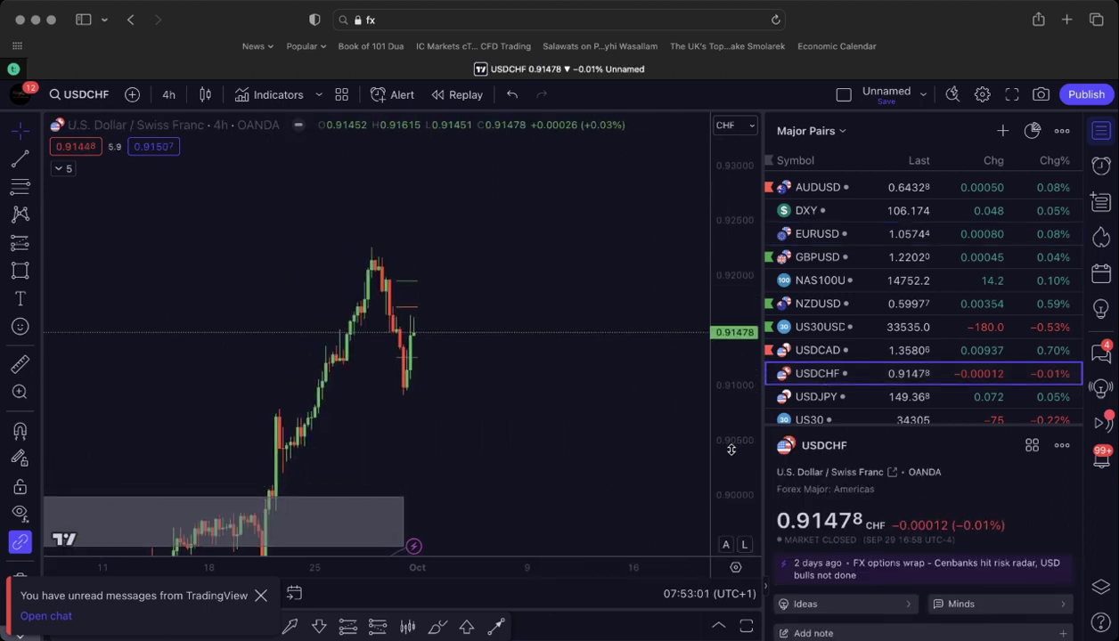
pyautogui.scroll(6, 459, 415)
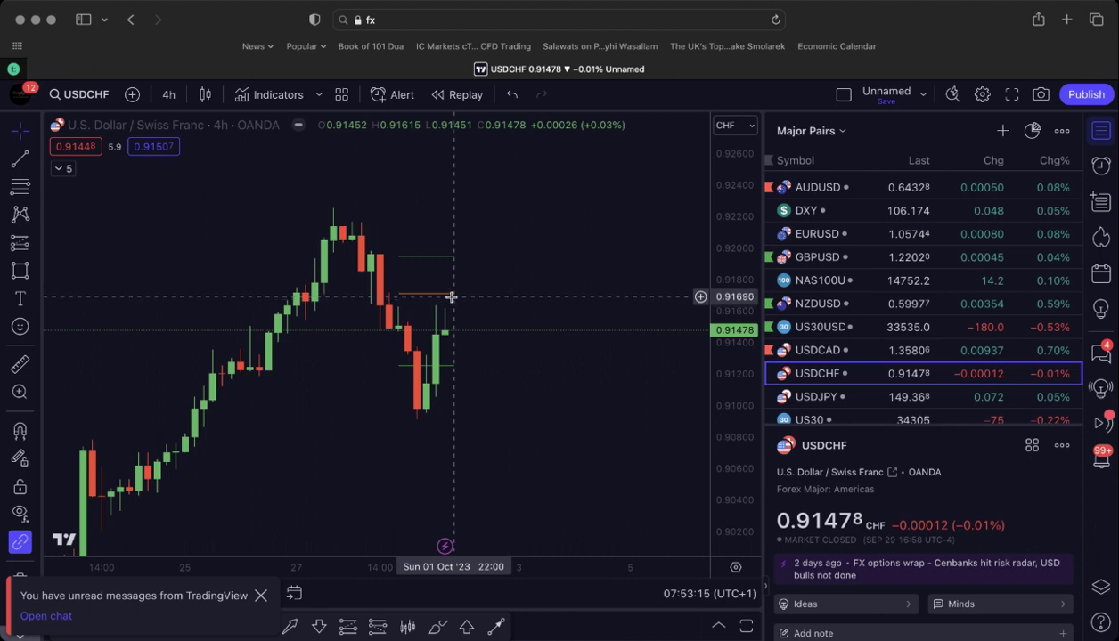
pyautogui.scroll(-3, 669, 379)
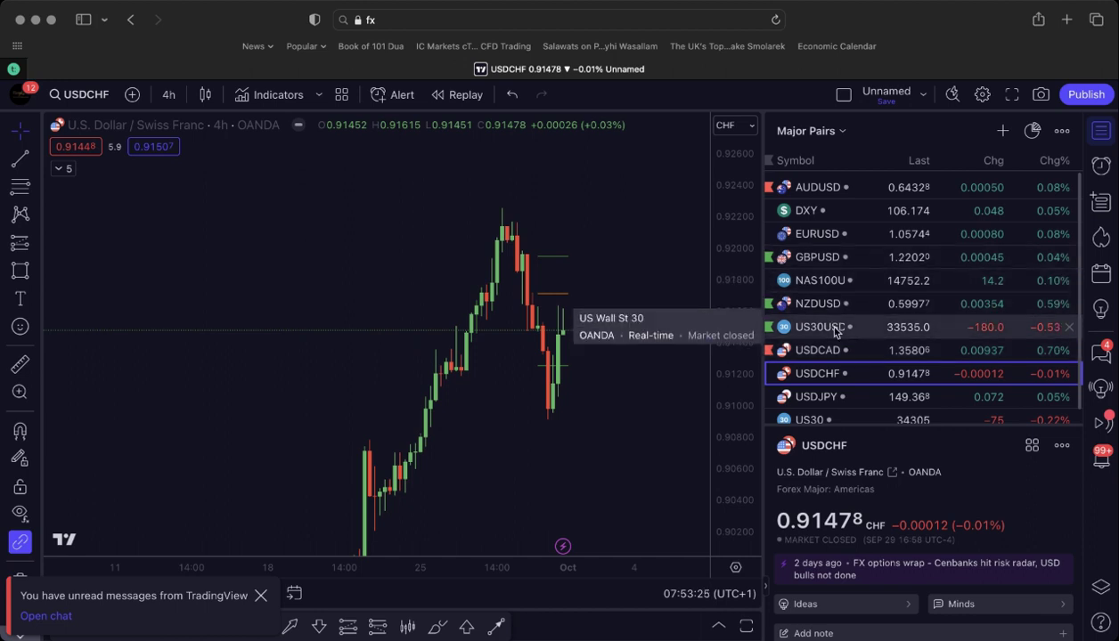
pyautogui.scroll(-1, 819, 321)
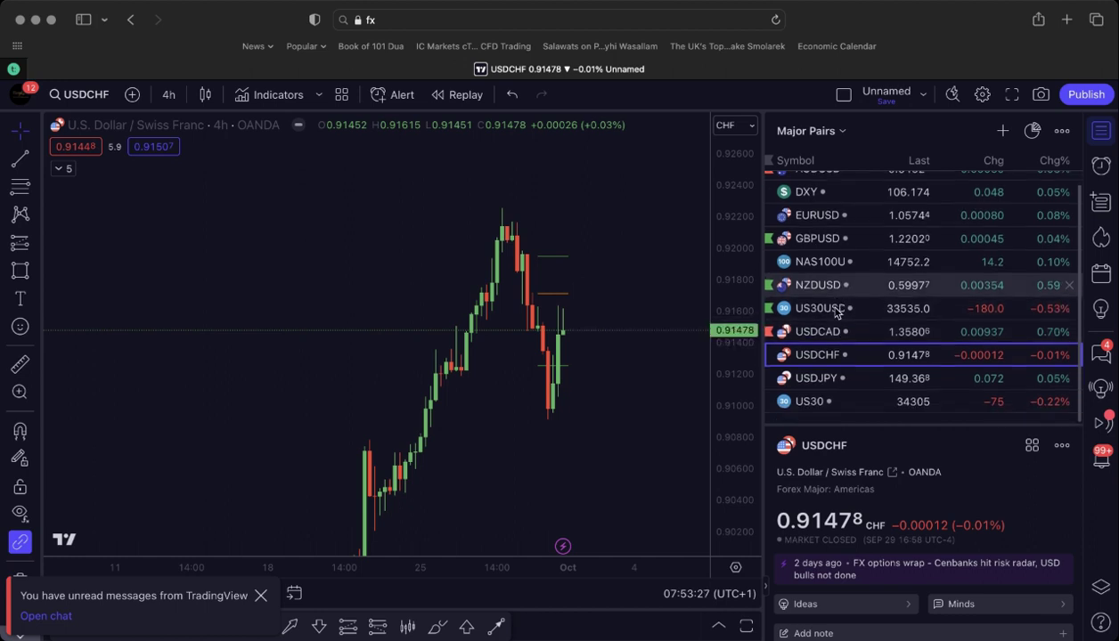
pyautogui.scroll(1, 828, 276)
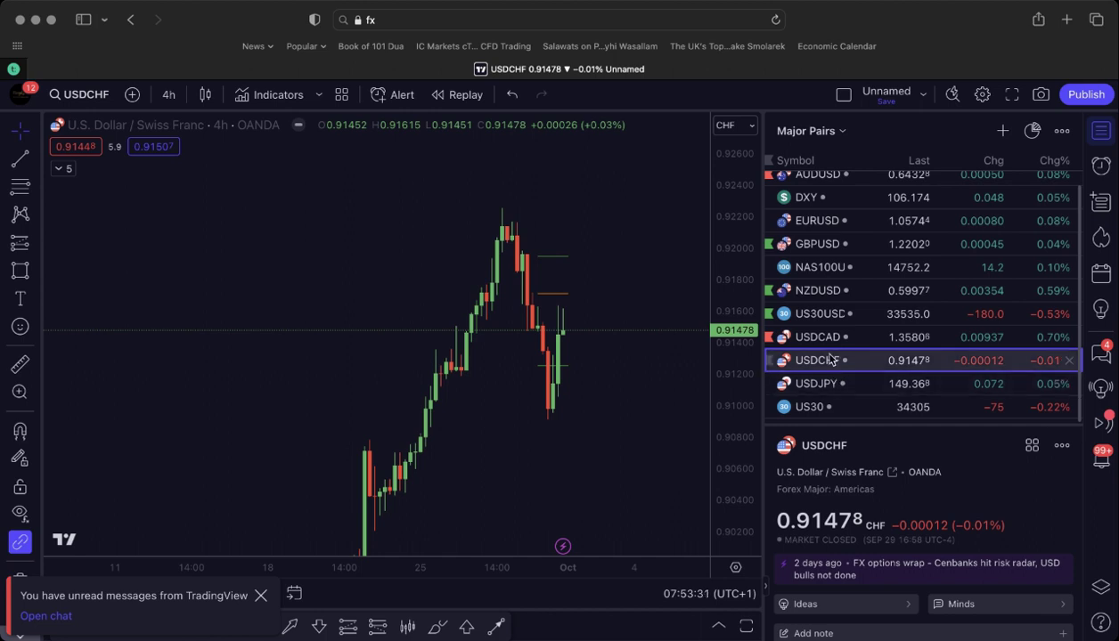
pyautogui.scroll(1, 815, 316)
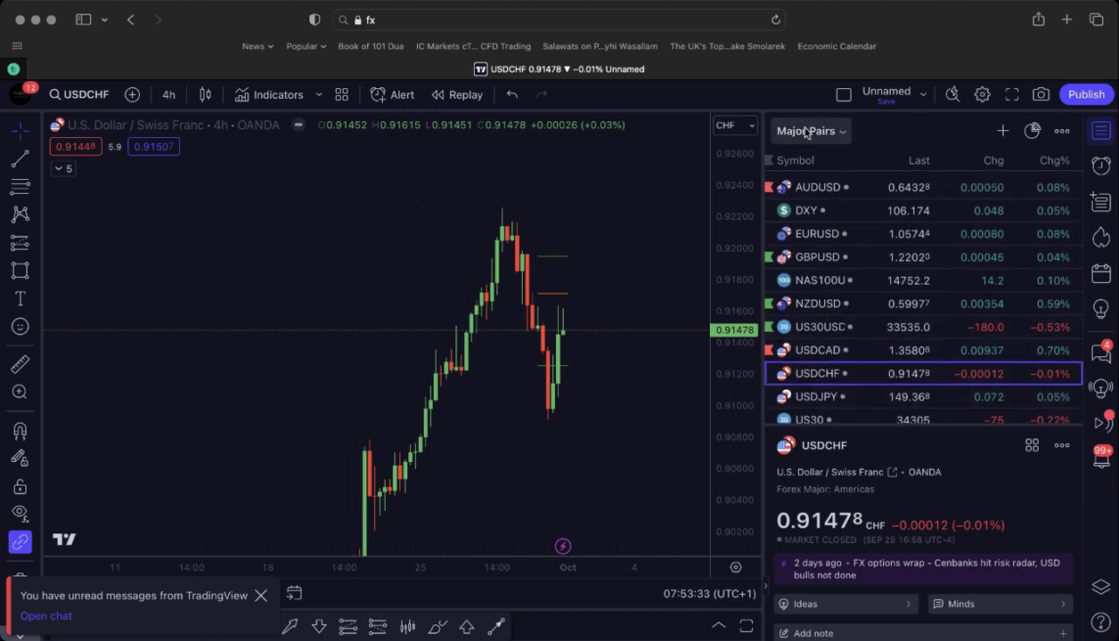
pyautogui.click(807, 133)
# - Open EURNZD from the FX PROFESSOR 2.0 watchlist and delete the white zigzag arrow
pyautogui.click(819, 356)
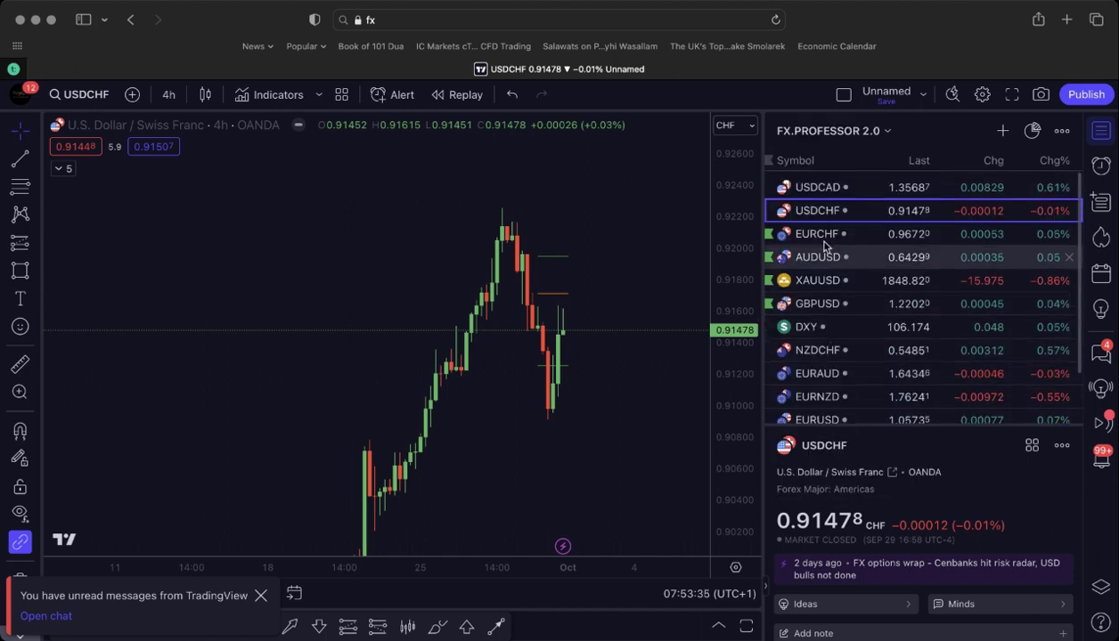
pyautogui.scroll(-3, 815, 269)
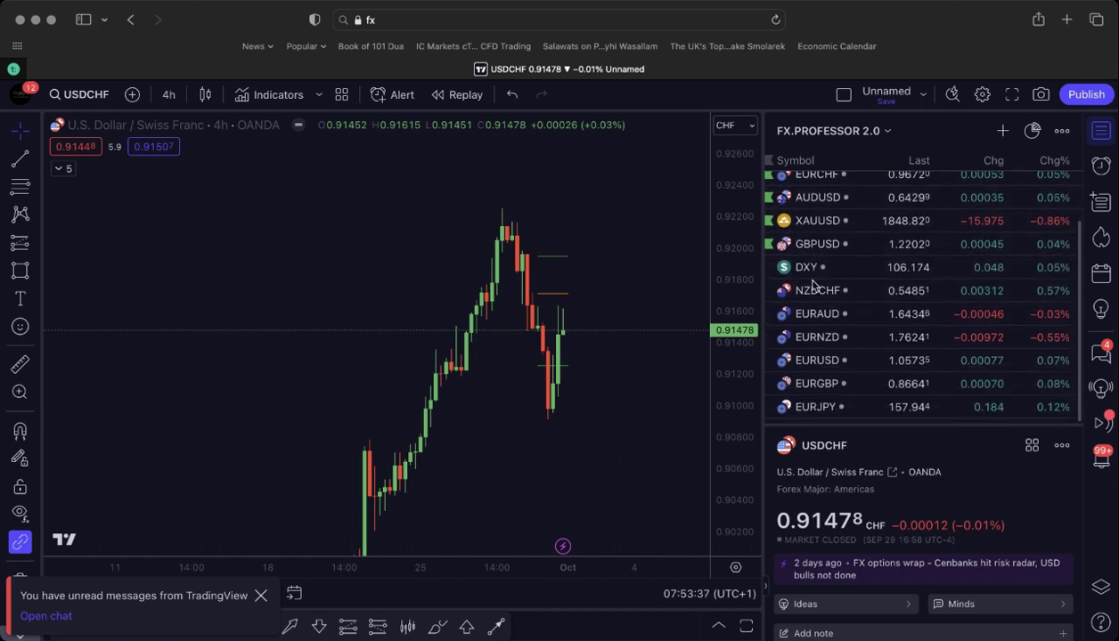
pyautogui.click(812, 337)
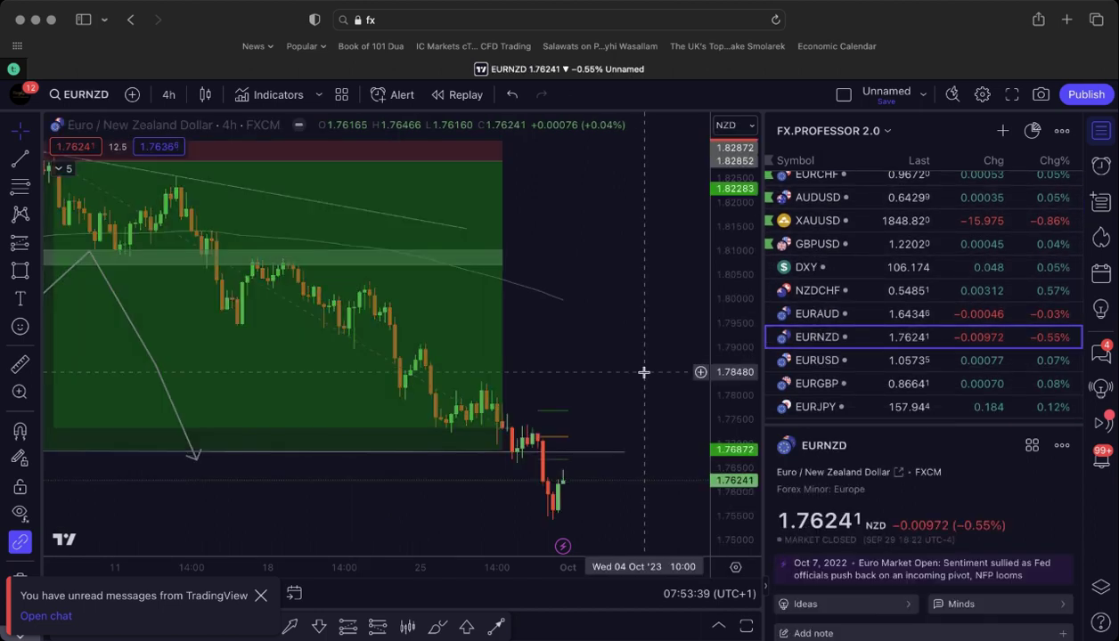
pyautogui.scroll(-3, 643, 370)
pyautogui.click(346, 317)
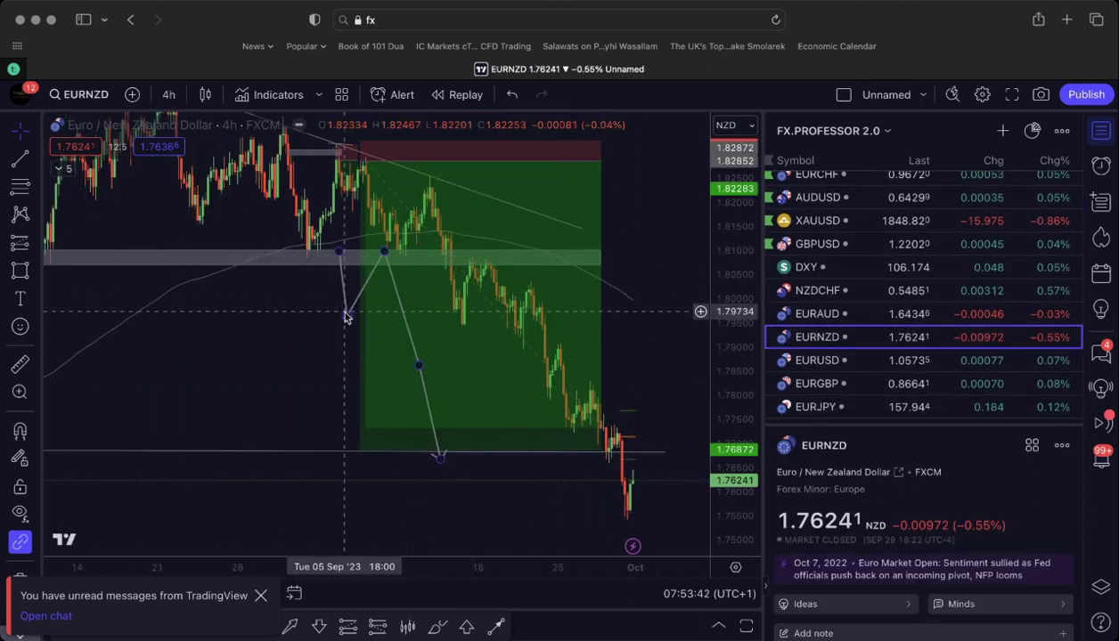
pyautogui.press('Delete')
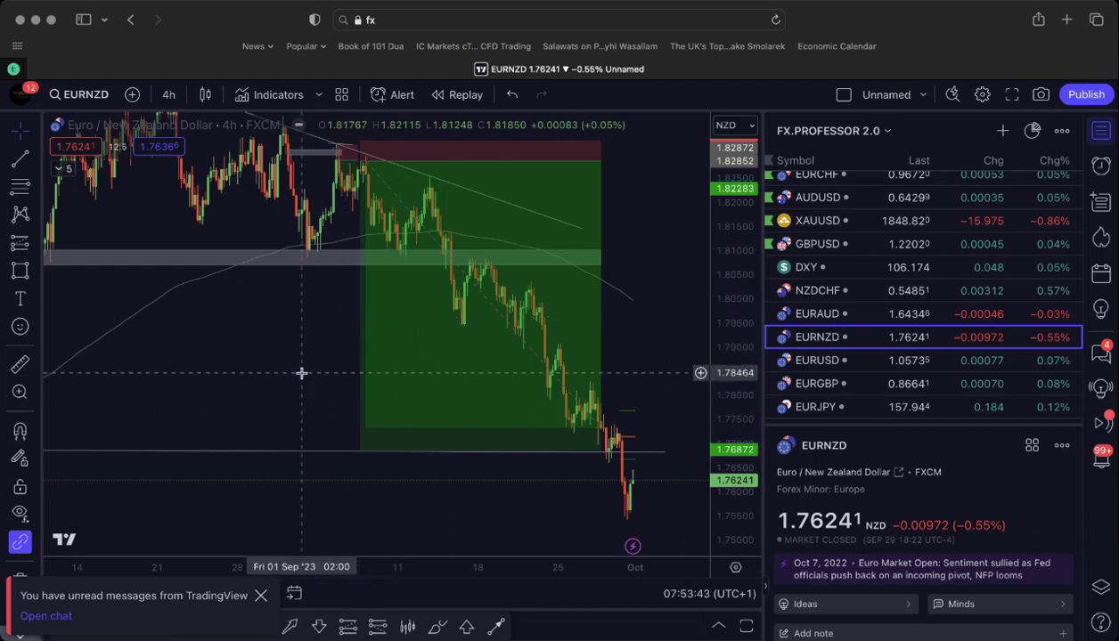
# - Pan and stretch the EURNZD price scale, then reset it to auto-fit
pyautogui.moveTo(299, 372); pyautogui.dragTo(311, 413)
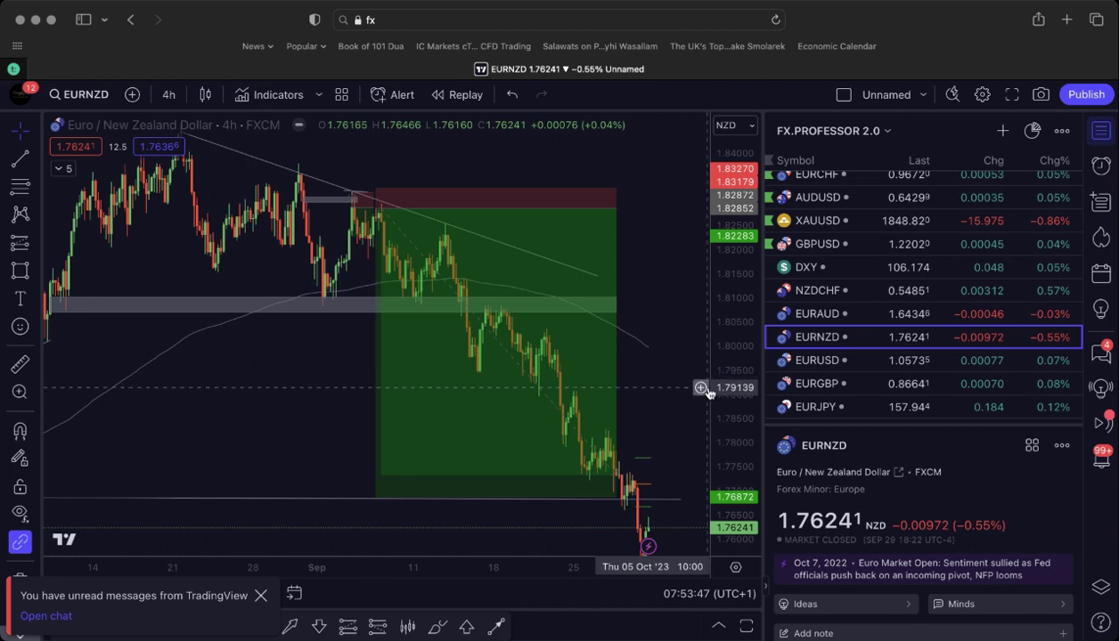
pyautogui.moveTo(725, 396); pyautogui.dragTo(726, 339)
pyautogui.scroll(2, 387, 324)
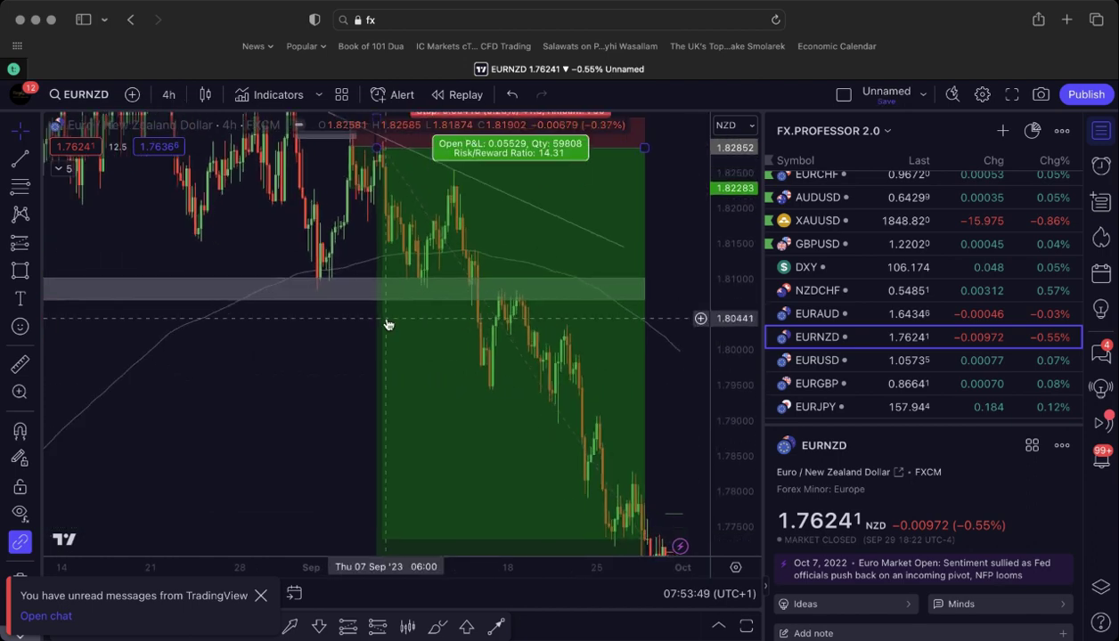
pyautogui.doubleClick(711, 268)
pyautogui.scroll(-3, 224, 324)
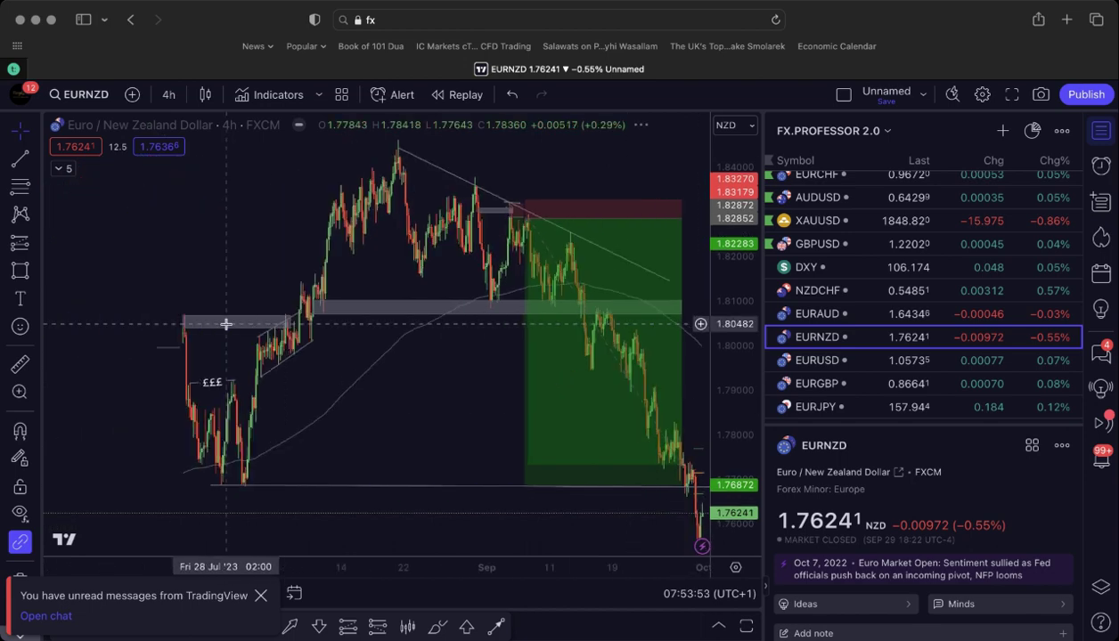
pyautogui.scroll(1, 226, 324)
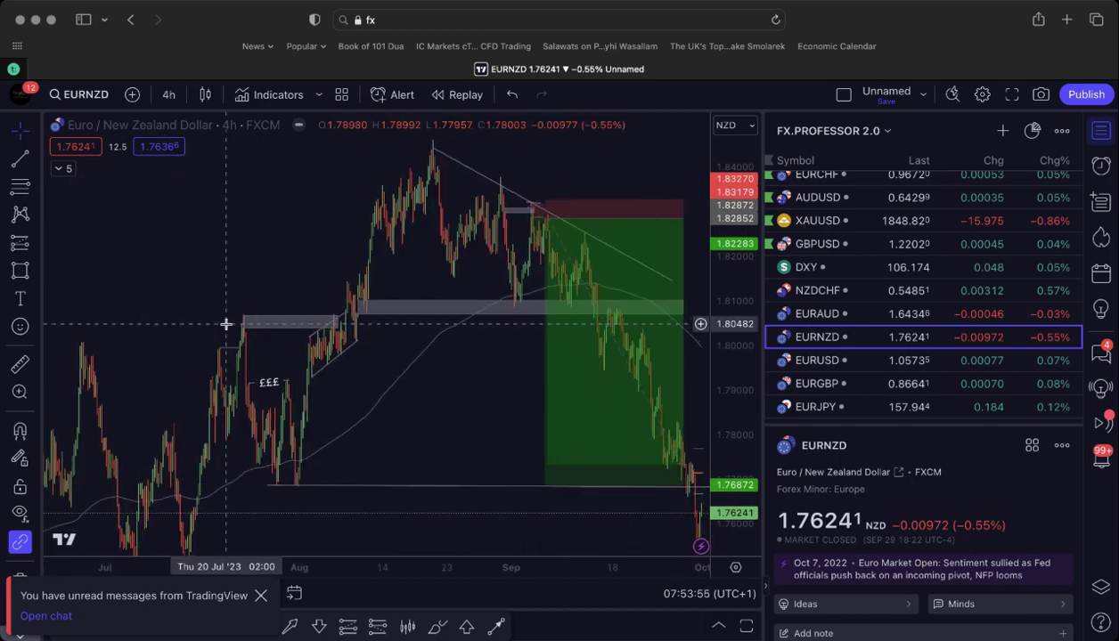